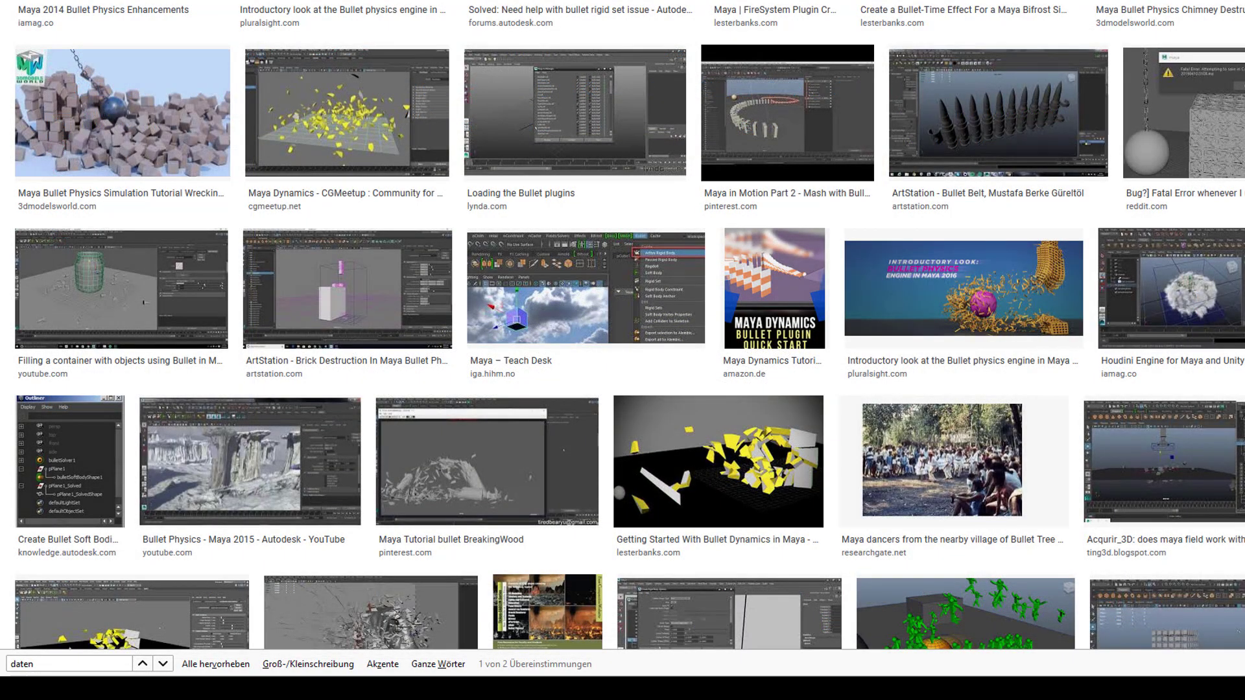
- Browse the image search results for examples of Maya Bullet physics simulations
{"action": "scroll", "coordinate": [622, 324], "scroll_direction": "down", "scroll_amount": 1}
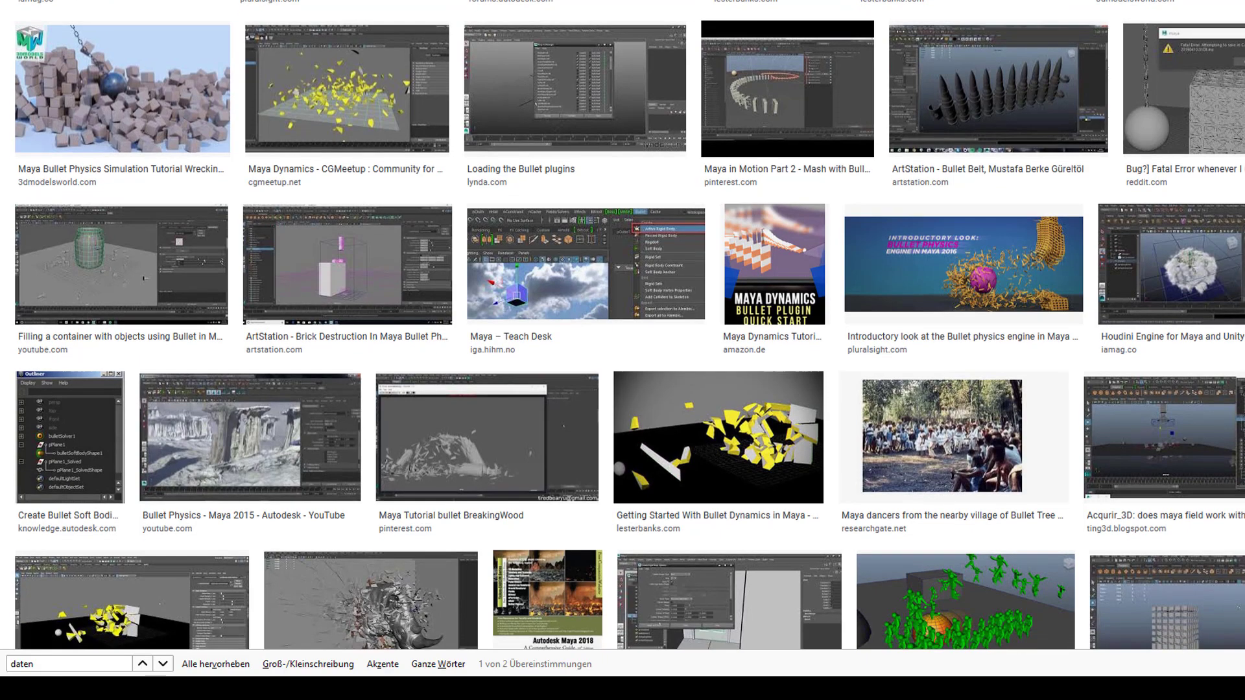
{"action": "scroll", "coordinate": [622, 350], "scroll_direction": "down", "scroll_amount": 2}
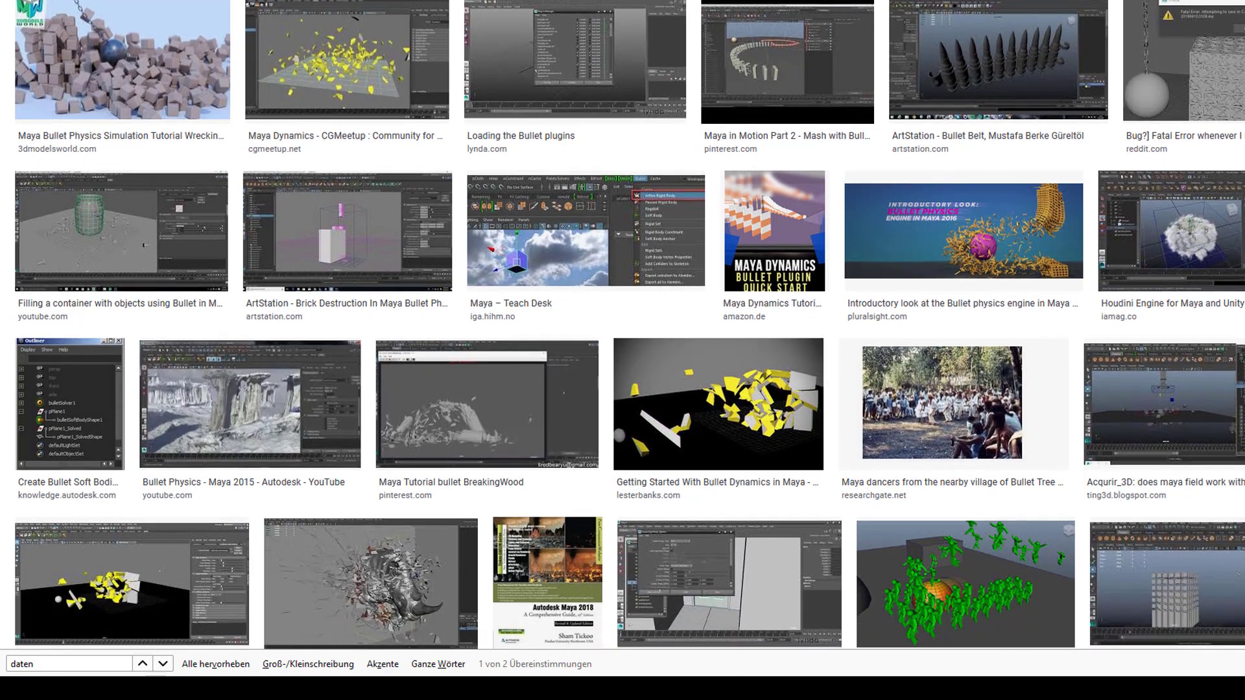
{"action": "scroll", "coordinate": [622, 350], "scroll_direction": "down", "scroll_amount": 2}
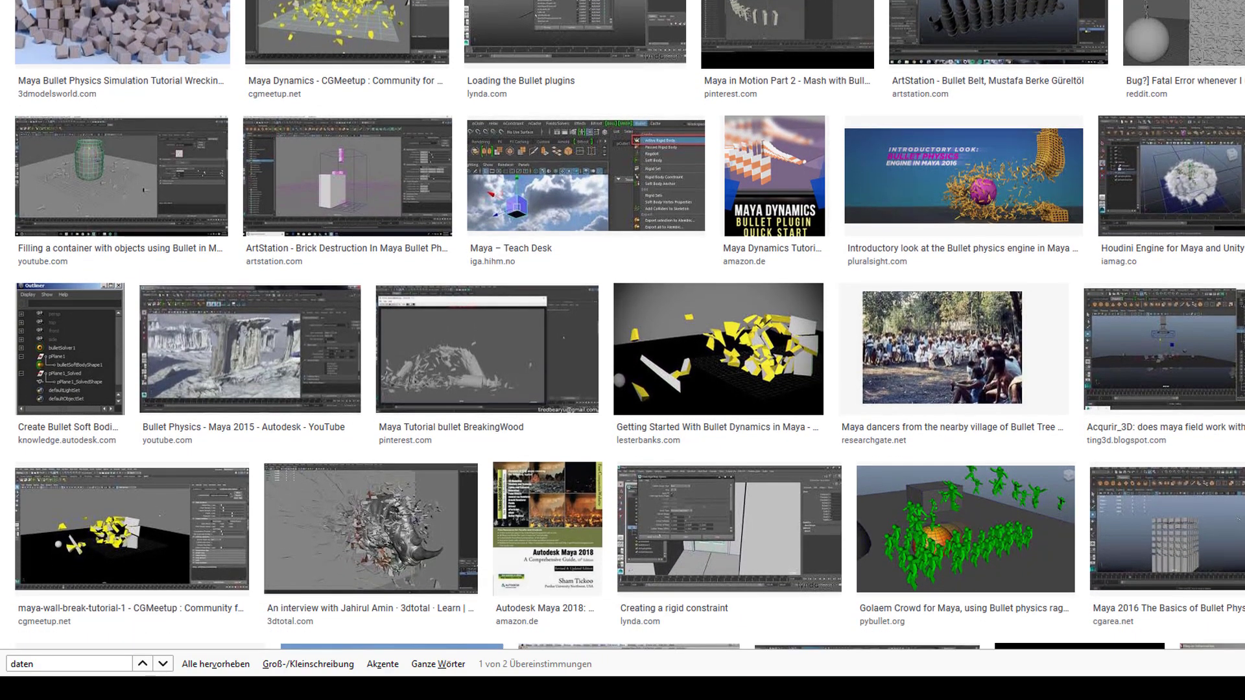
{"action": "scroll", "coordinate": [623, 350], "scroll_direction": "down", "scroll_amount": 2}
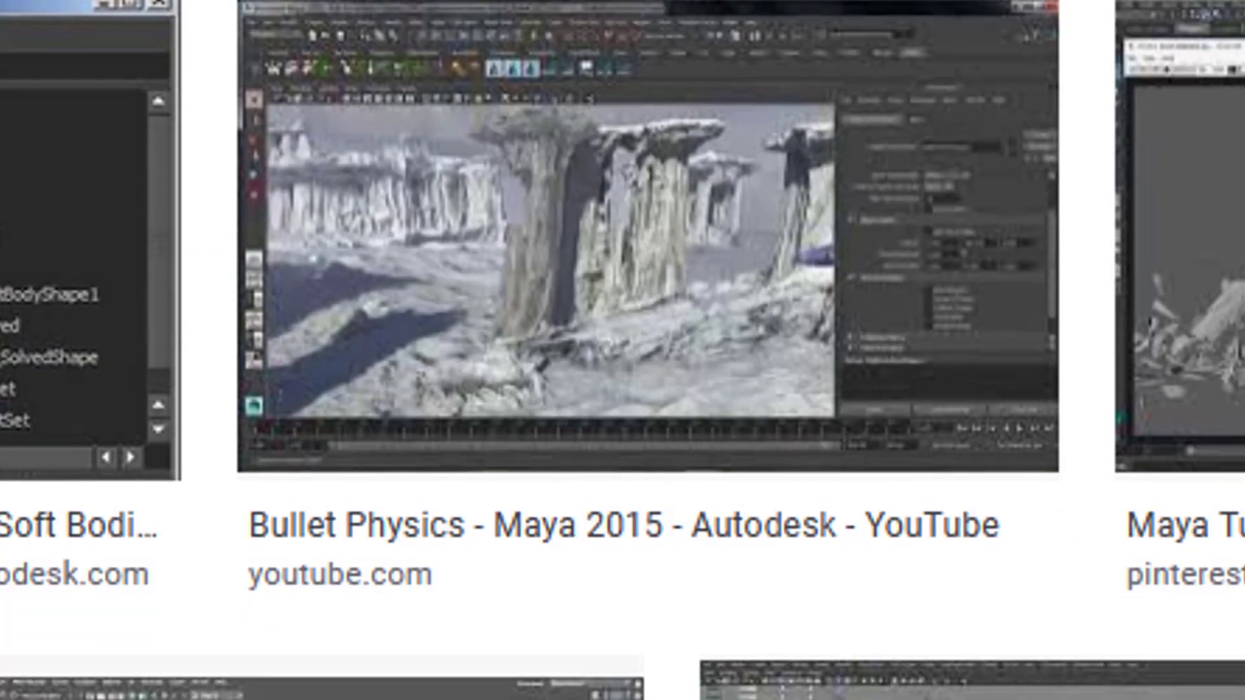
{"action": "scroll", "coordinate": [622, 350], "scroll_direction": "down", "scroll_amount": 2}
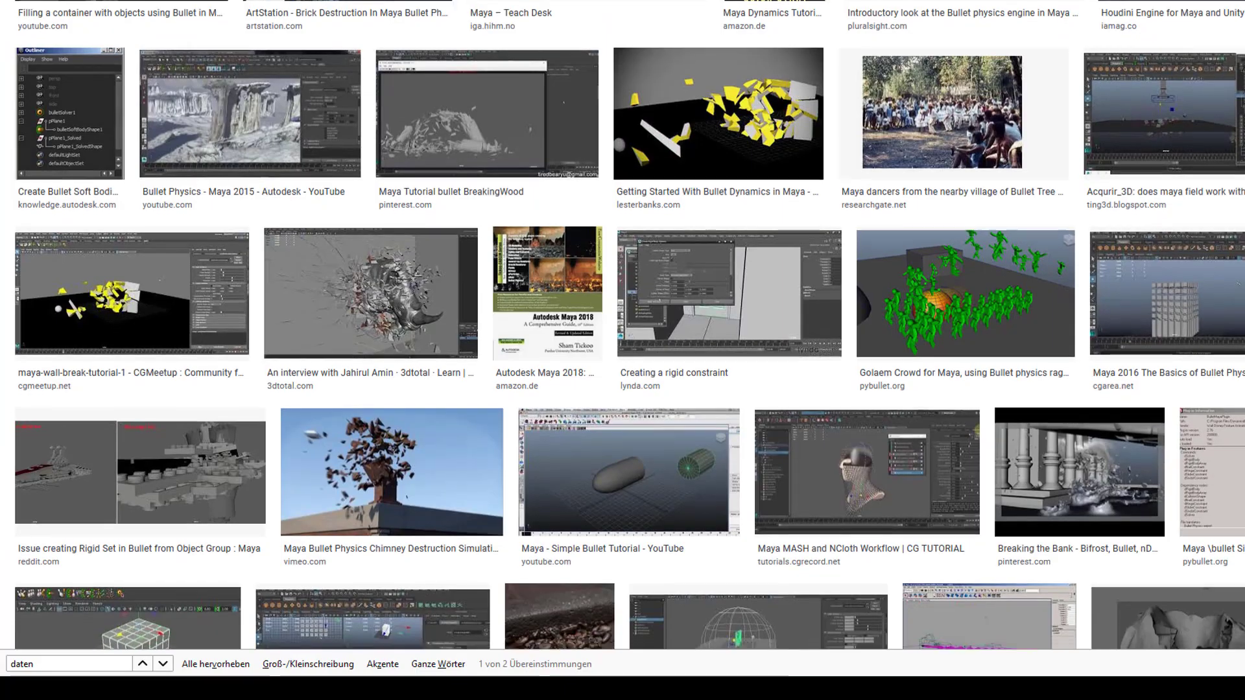
{"action": "scroll", "coordinate": [623, 325], "scroll_direction": "down", "scroll_amount": 1}
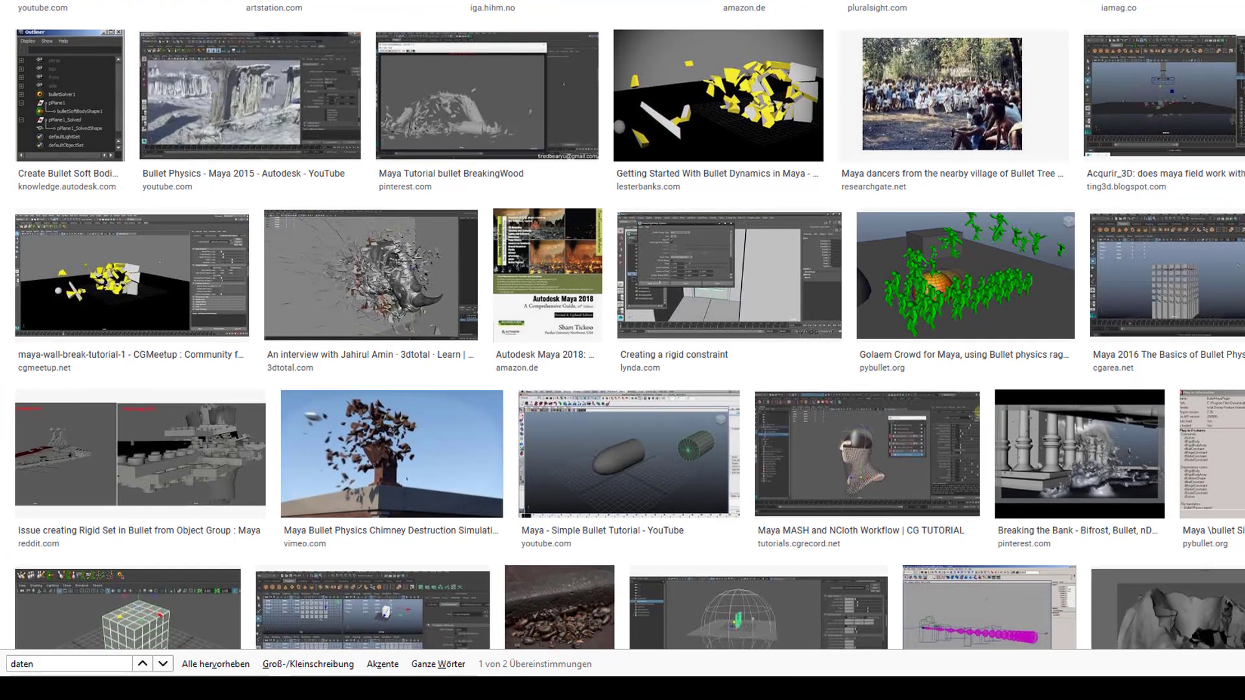
{"action": "scroll", "coordinate": [622, 325], "scroll_direction": "down", "scroll_amount": 1}
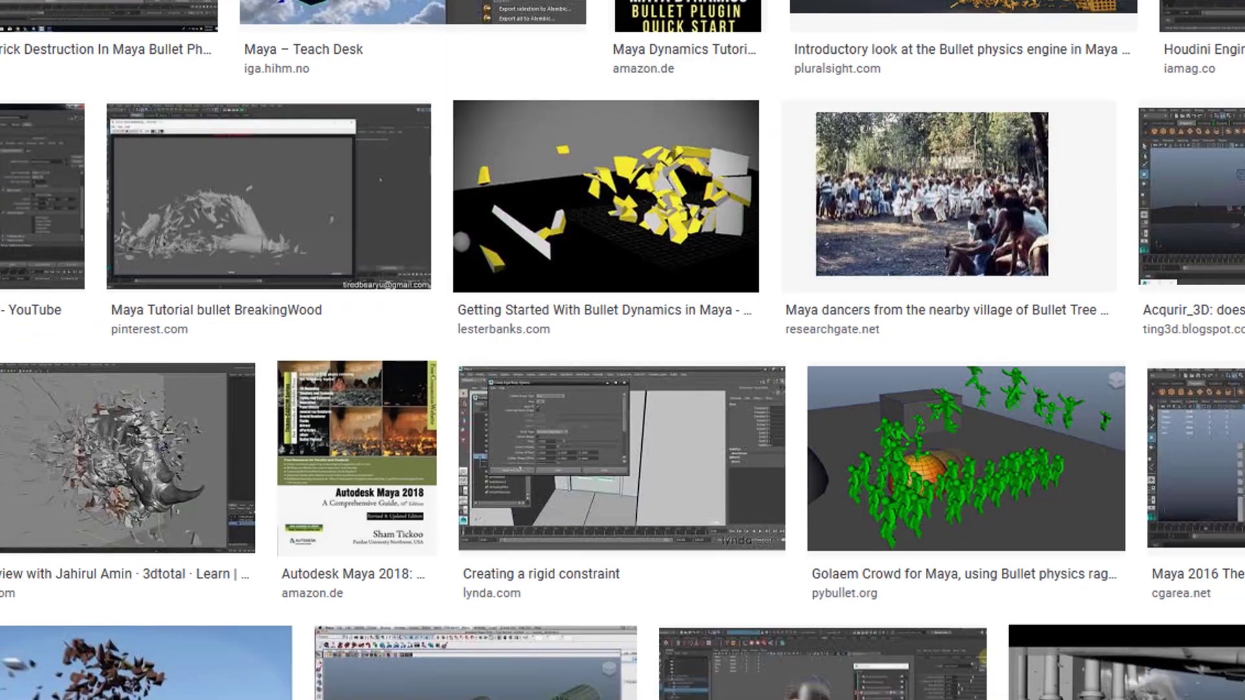
{"action": "scroll", "coordinate": [622, 324], "scroll_direction": "down", "scroll_amount": 1}
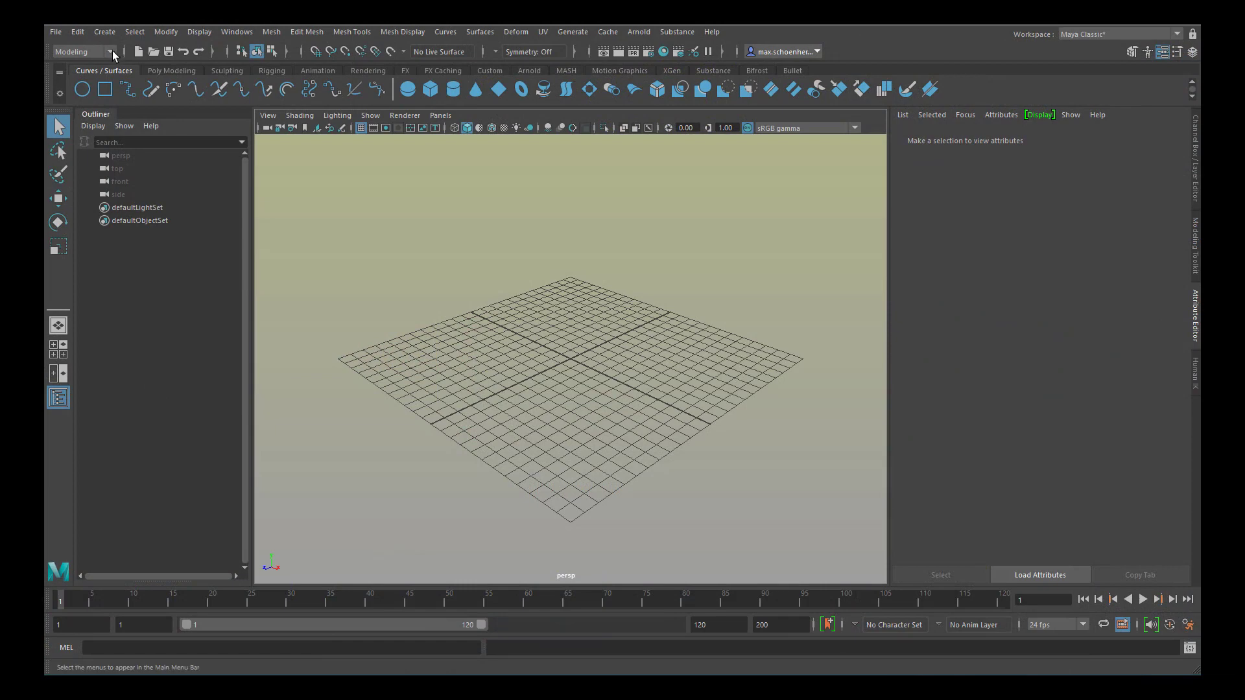
- Switch Maya to the FX menu set and open the Plug-in Manager
{"action": "left_click", "coordinate": [108, 52]}
{"action": "left_click", "coordinate": [92, 104]}
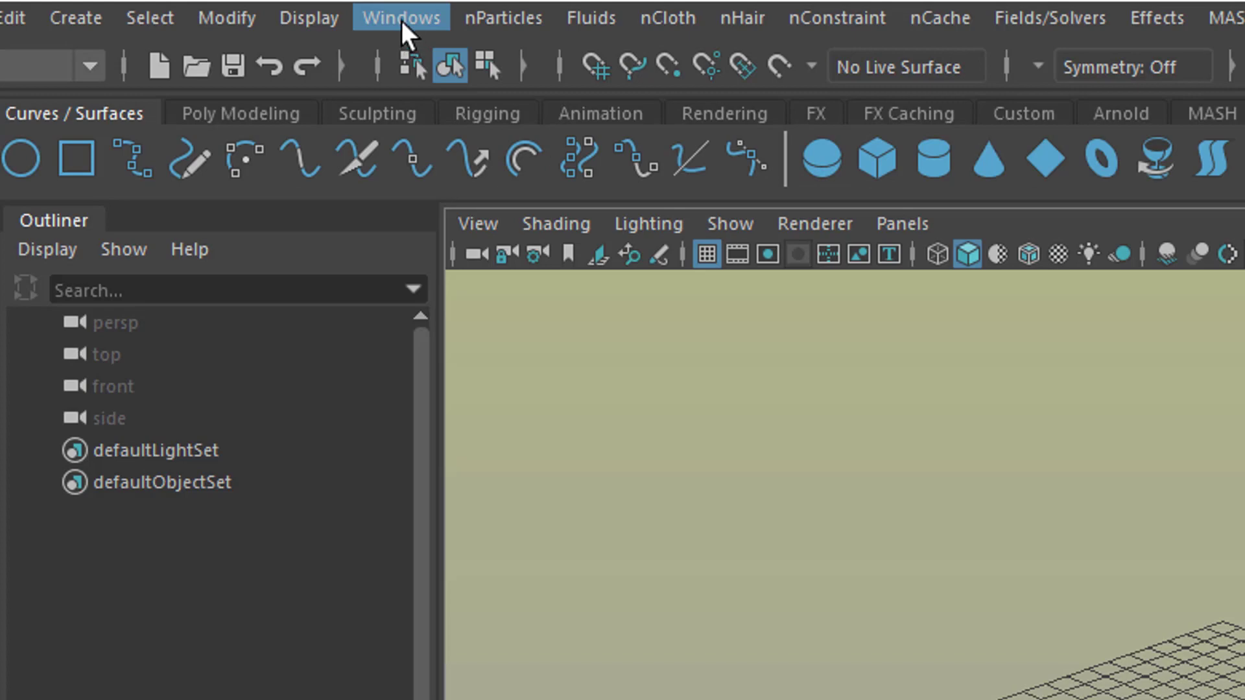
{"action": "left_click", "coordinate": [402, 18]}
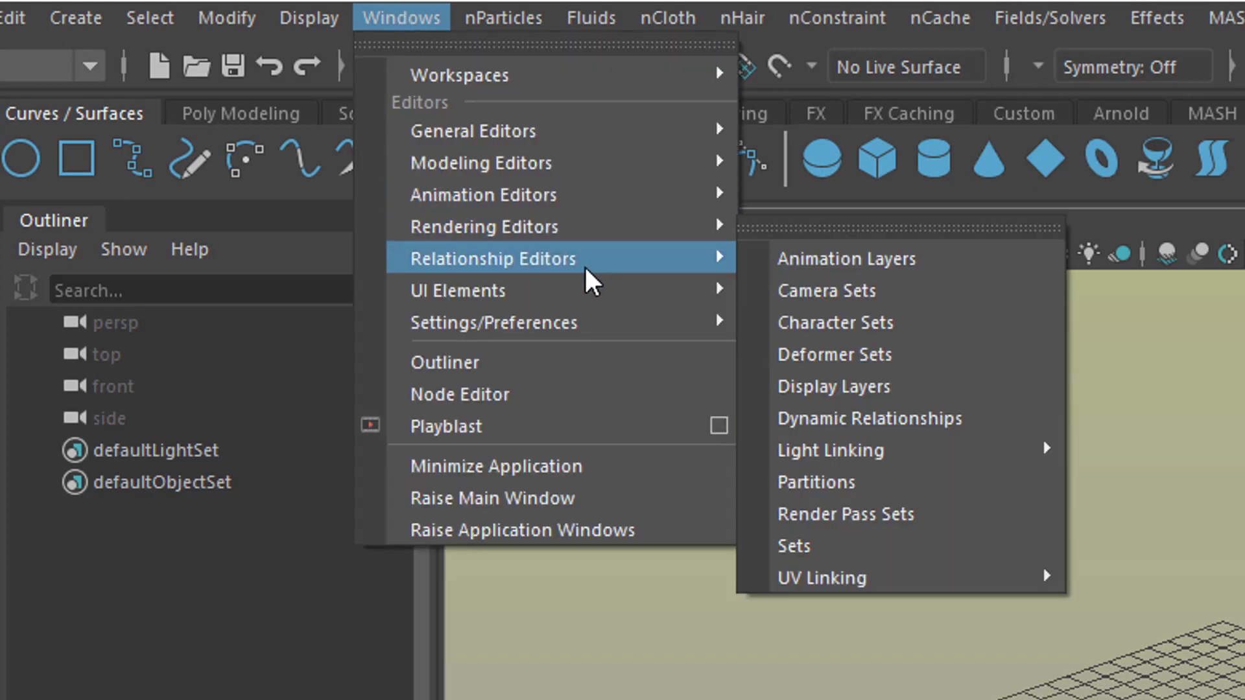
{"action": "mouse_move", "coordinate": [574, 322]}
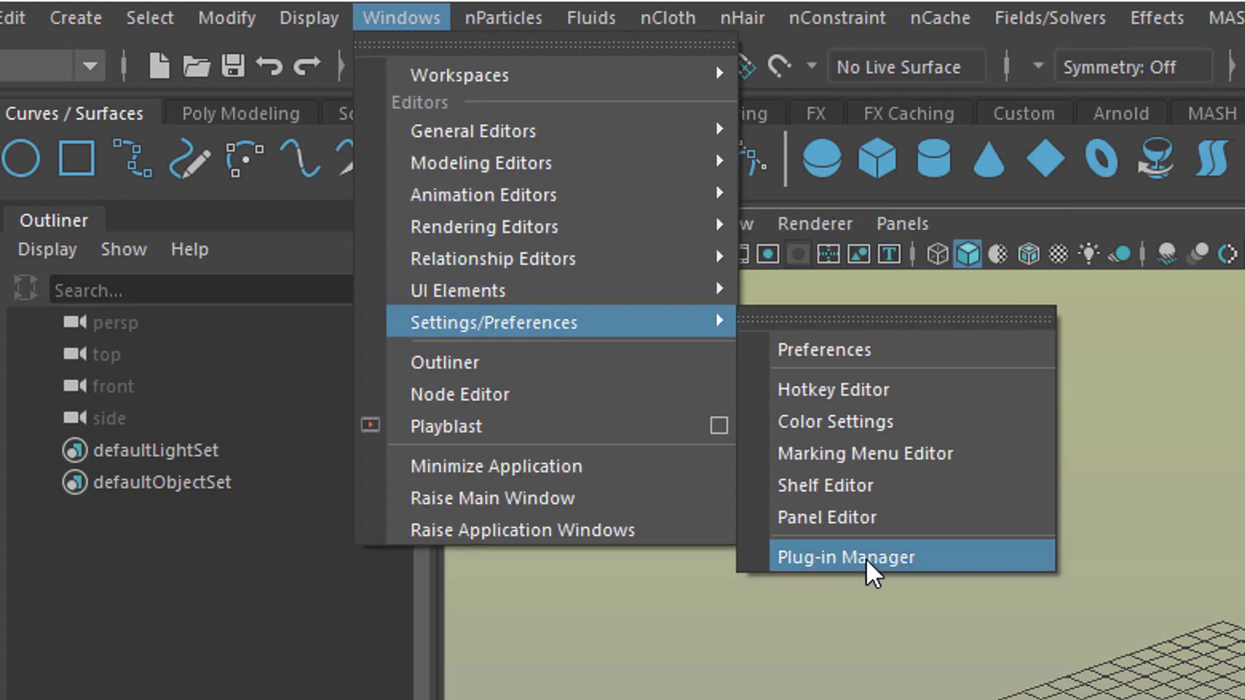
{"action": "left_click", "coordinate": [931, 554]}
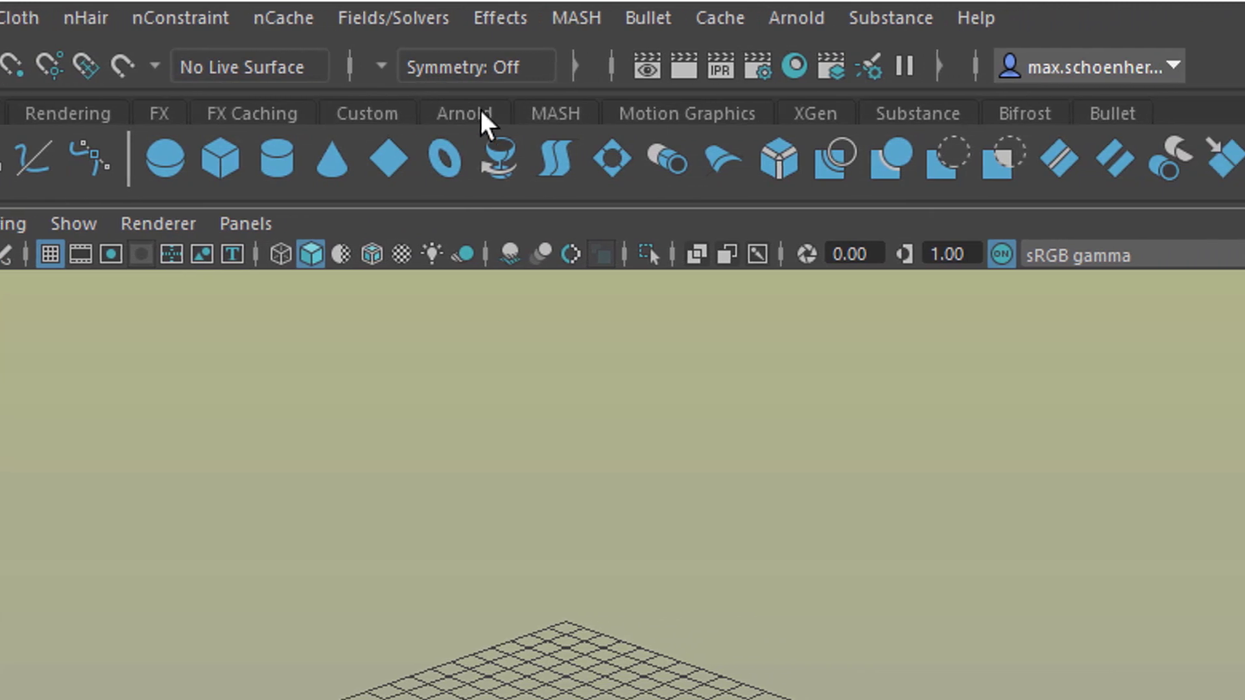
- Create a polygon sphere at the grid's center and raise it vertically above the grid
{"action": "left_click", "coordinate": [1057, 117]}
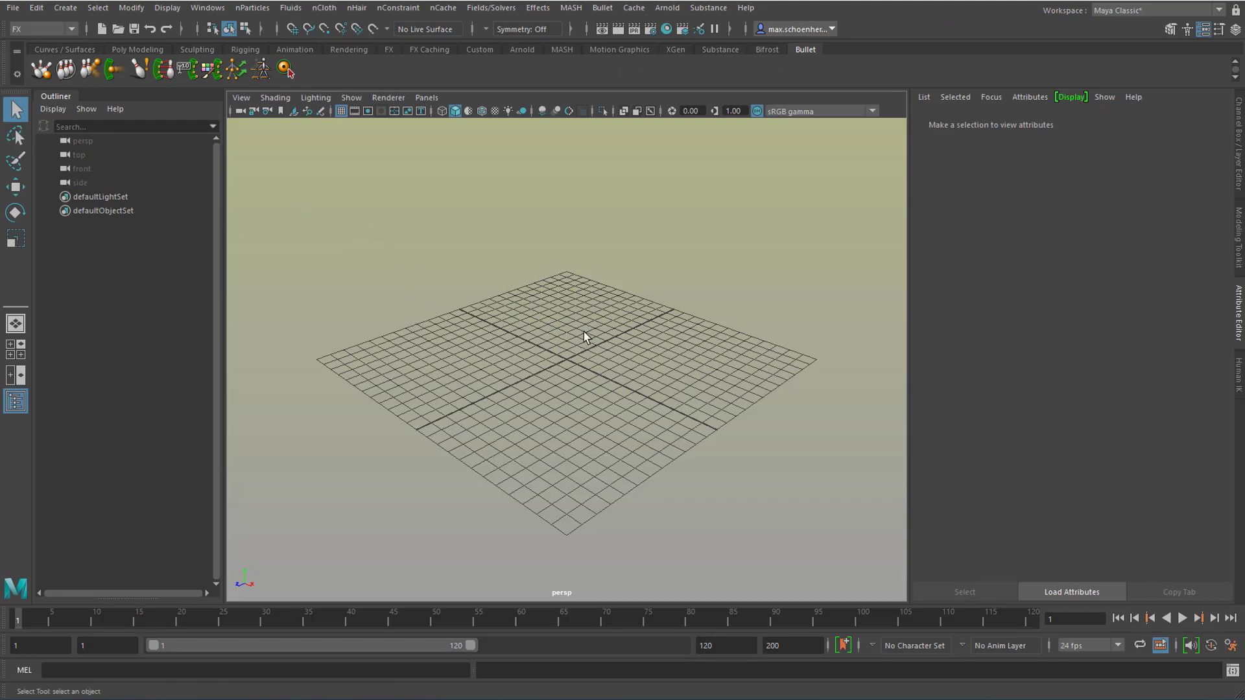
{"action": "left_click_drag", "start_coordinate": [583, 310], "coordinate": [654, 336], "text": "alt"}
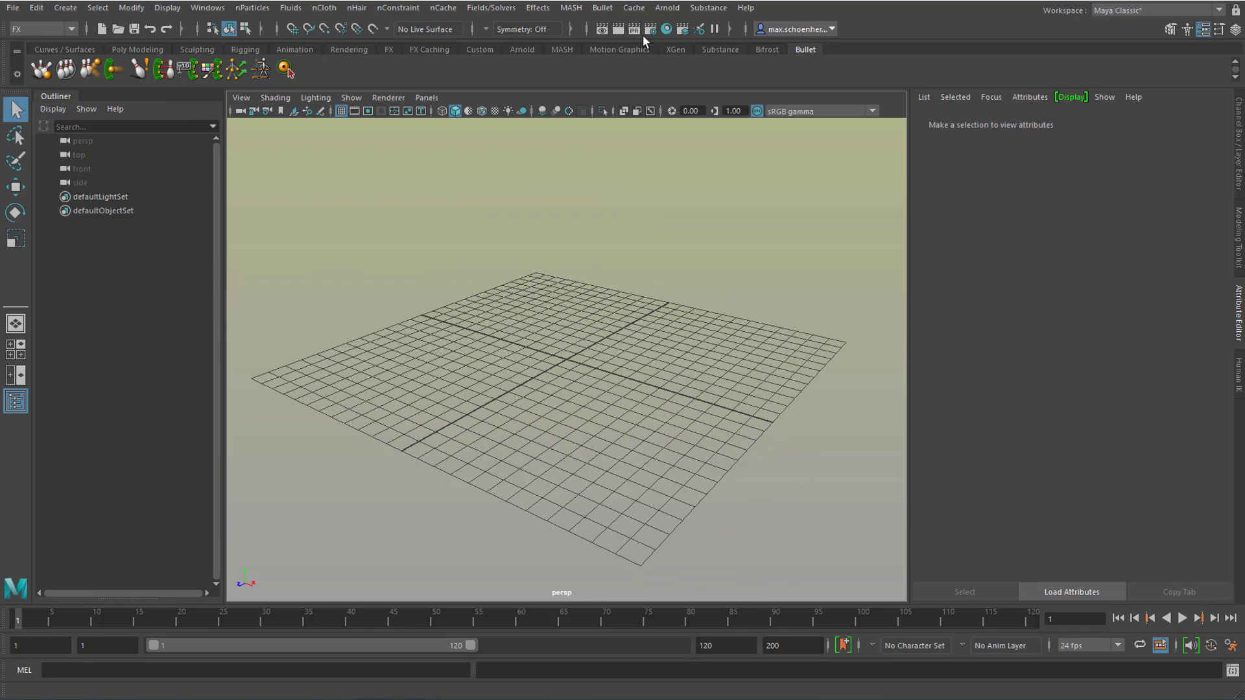
{"action": "left_click", "coordinate": [65, 49]}
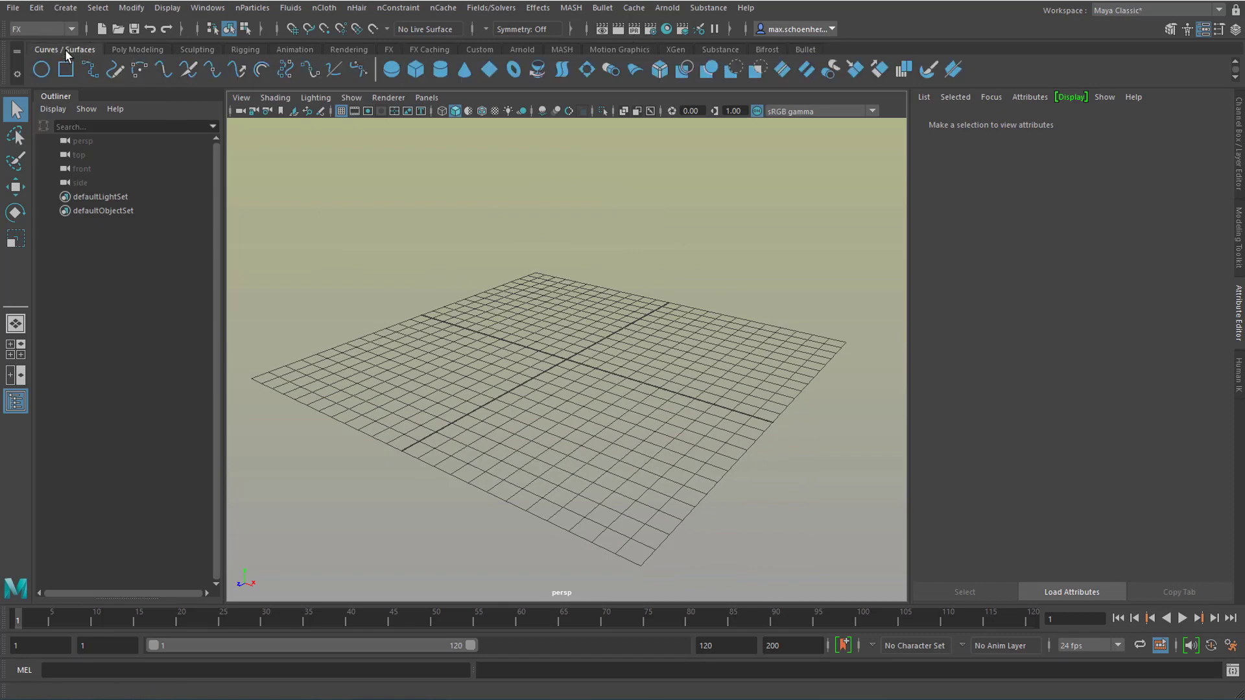
{"action": "left_click", "coordinate": [124, 50]}
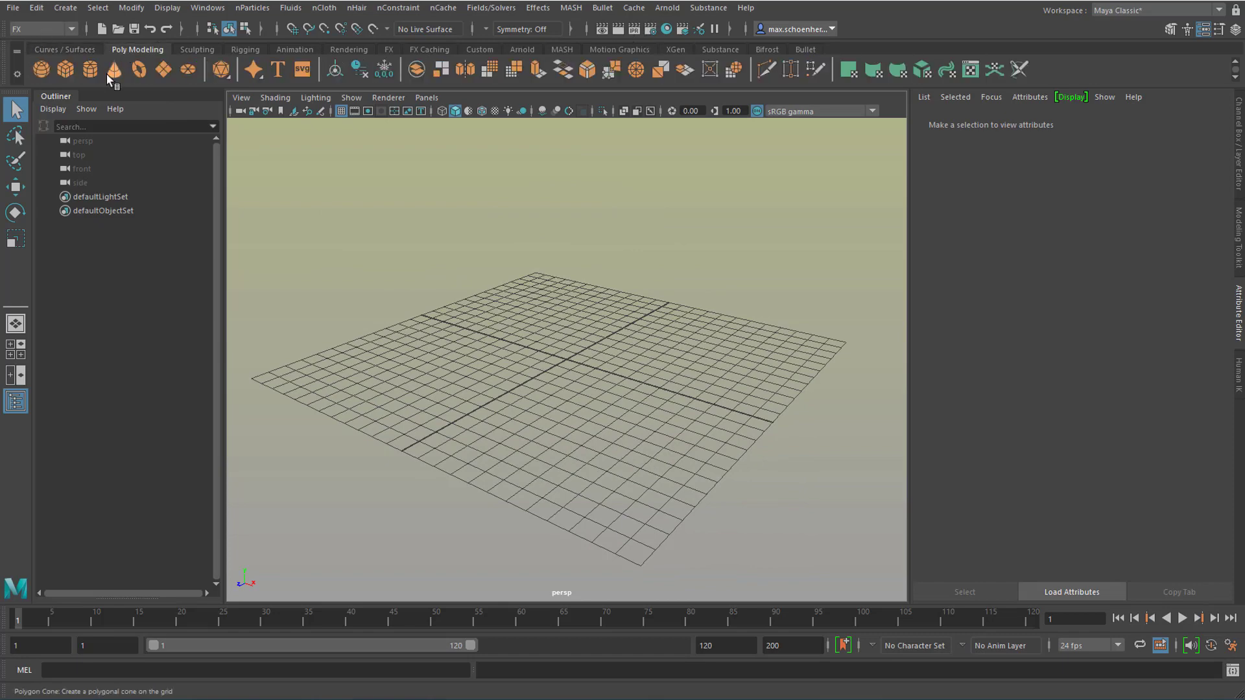
{"action": "left_click", "coordinate": [40, 72]}
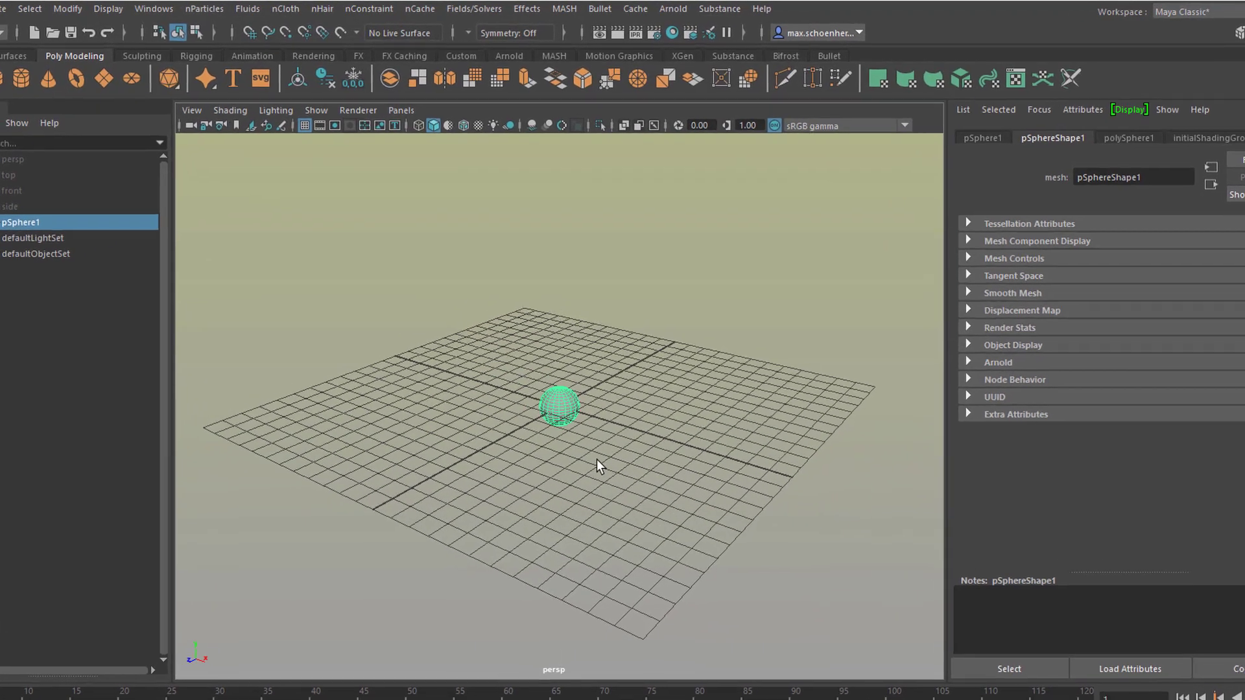
{"action": "key", "text": "w"}
{"action": "left_click_drag", "start_coordinate": [561, 321], "coordinate": [575, 278]}
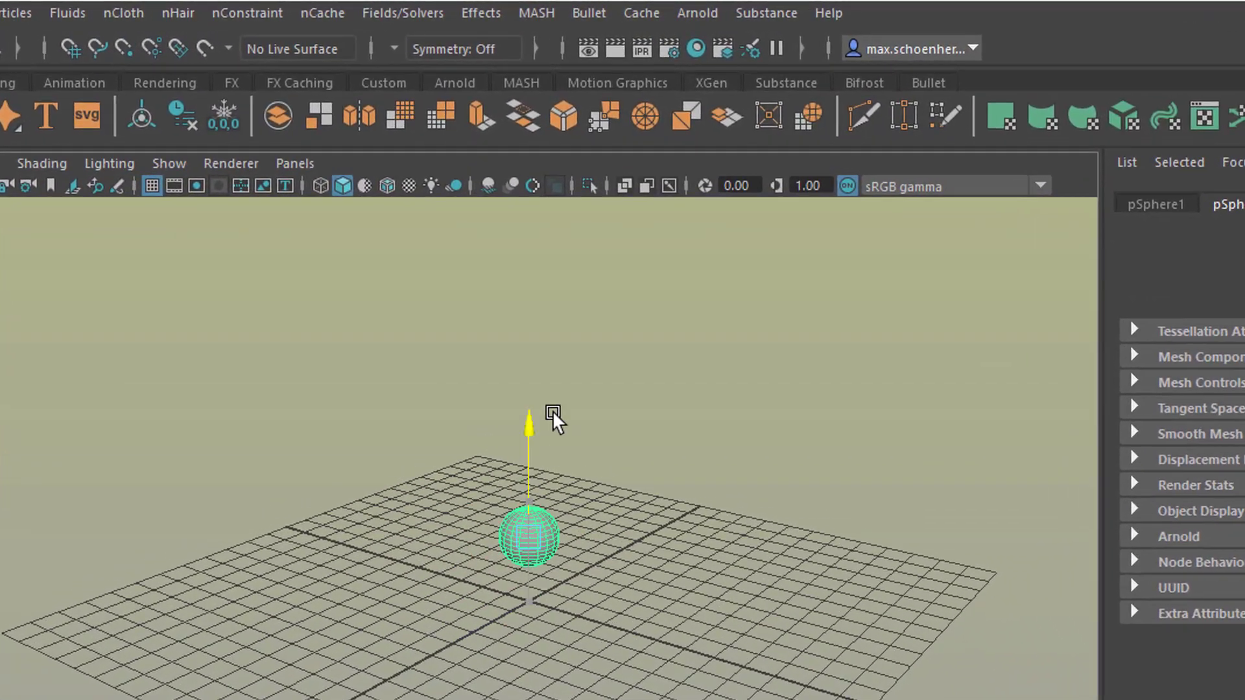
{"action": "left_click_drag", "start_coordinate": [553, 412], "coordinate": [546, 353]}
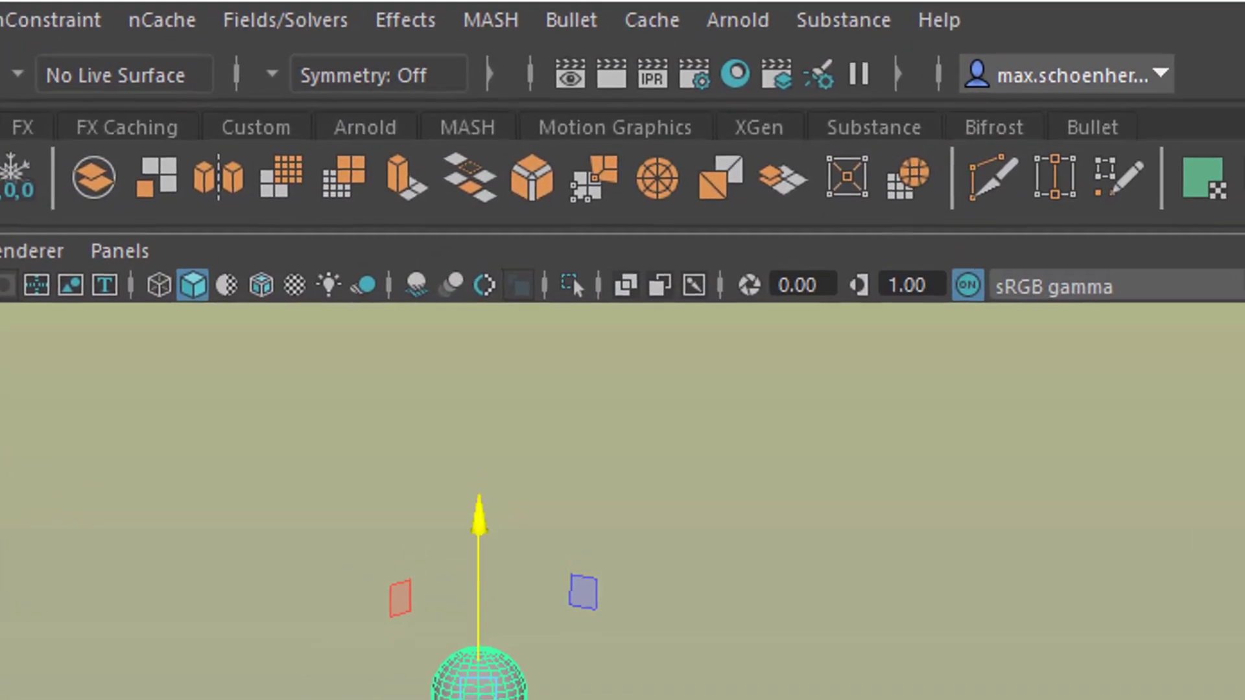
- Make the sphere an active rigid body, play the simulation to test its fall, and rewind to frame 1
{"action": "left_click", "coordinate": [564, 20]}
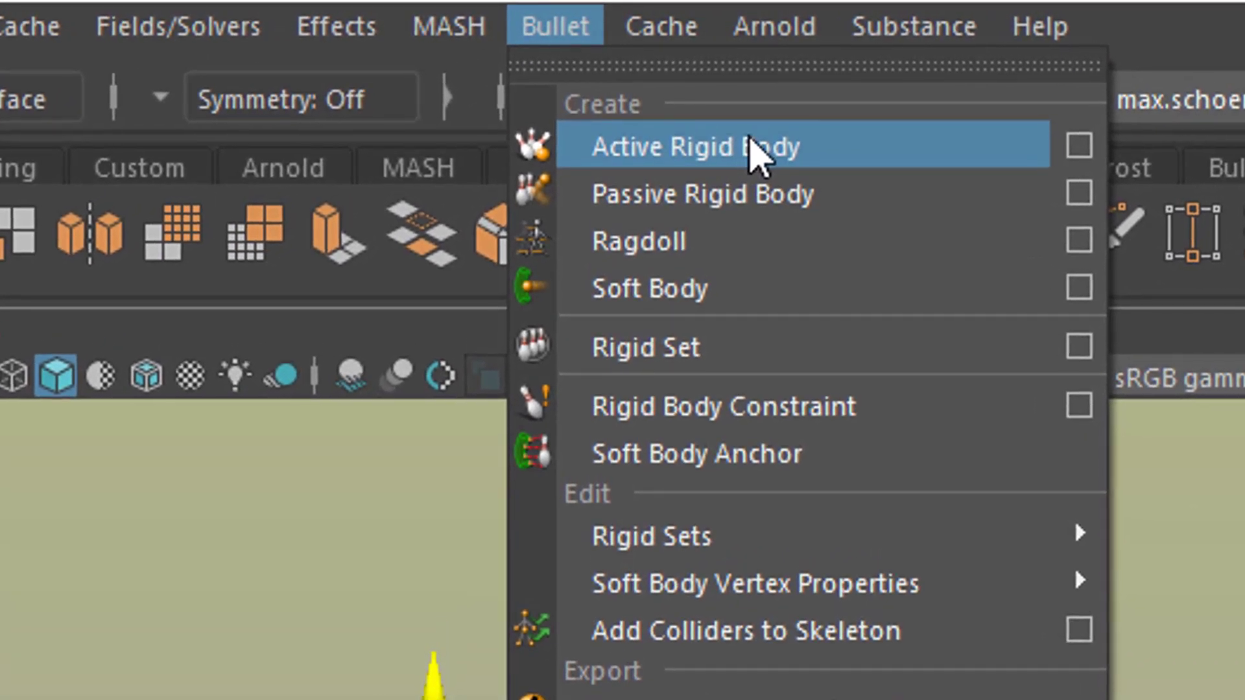
{"action": "left_click", "coordinate": [751, 144]}
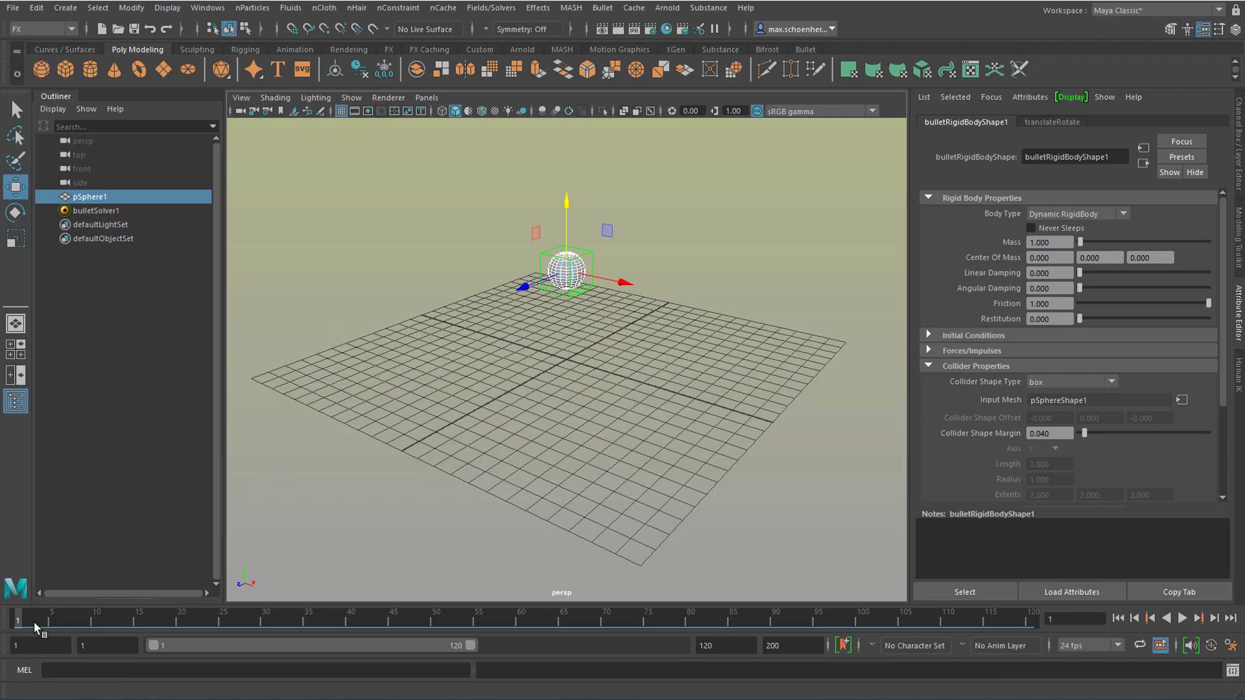
{"action": "left_click", "coordinate": [1183, 620]}
{"action": "left_click", "coordinate": [1183, 619]}
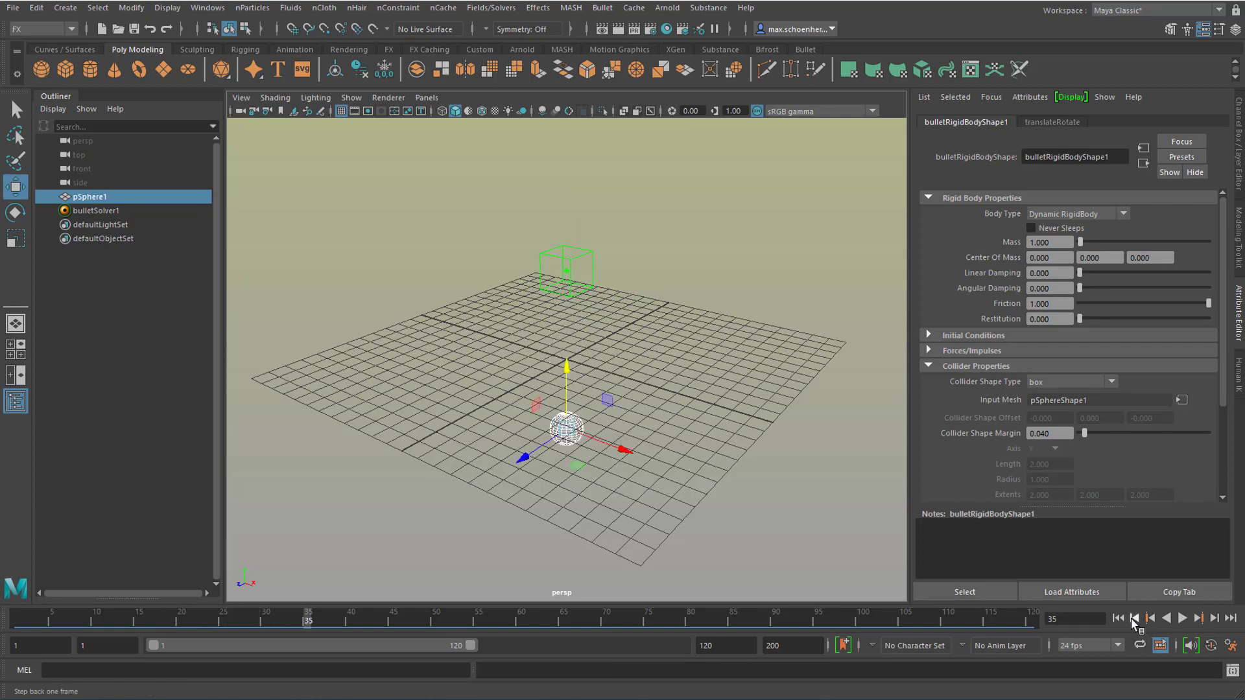
{"action": "left_click", "coordinate": [1122, 619]}
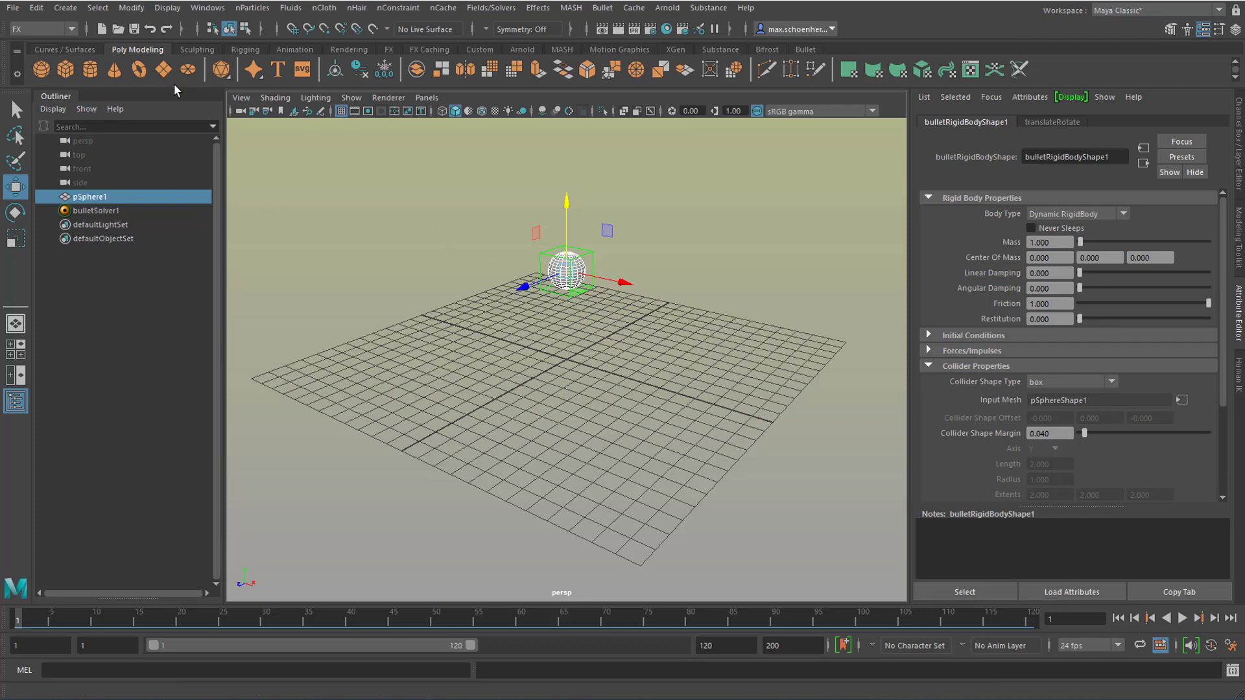
- Create a polygon plane at the grid's center with a width of about 7.2 and a height of about 32.3
{"action": "left_click", "coordinate": [165, 70]}
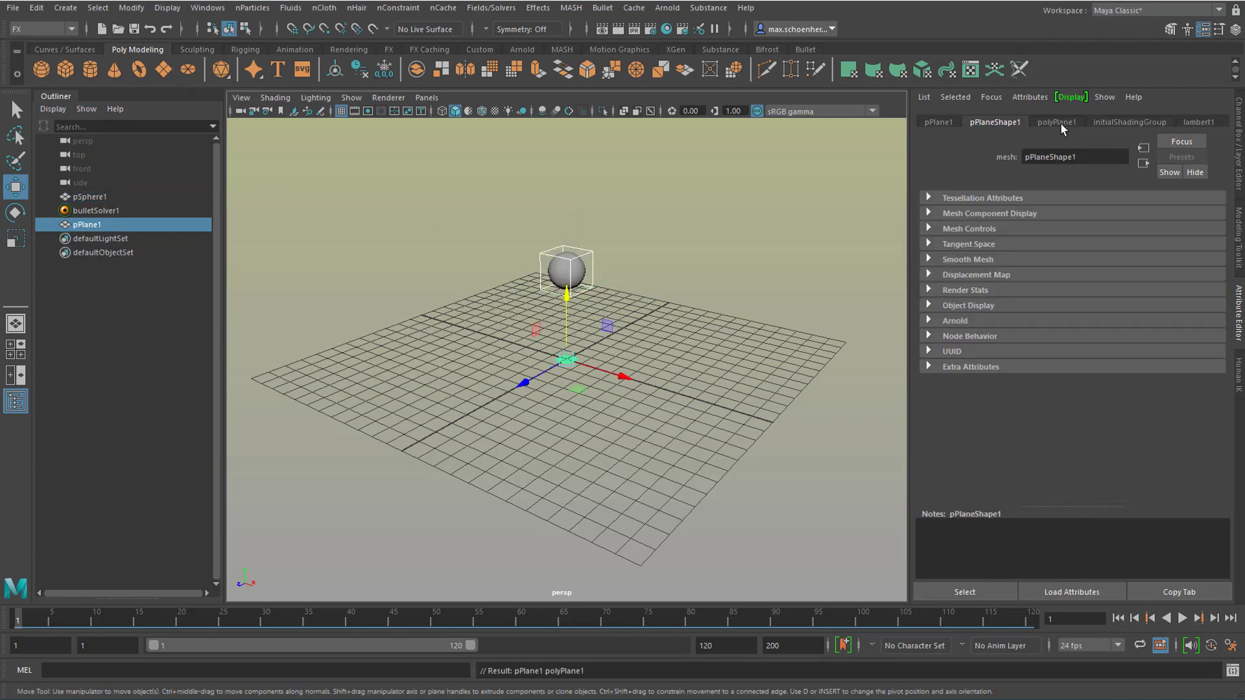
{"action": "left_click", "coordinate": [1067, 126]}
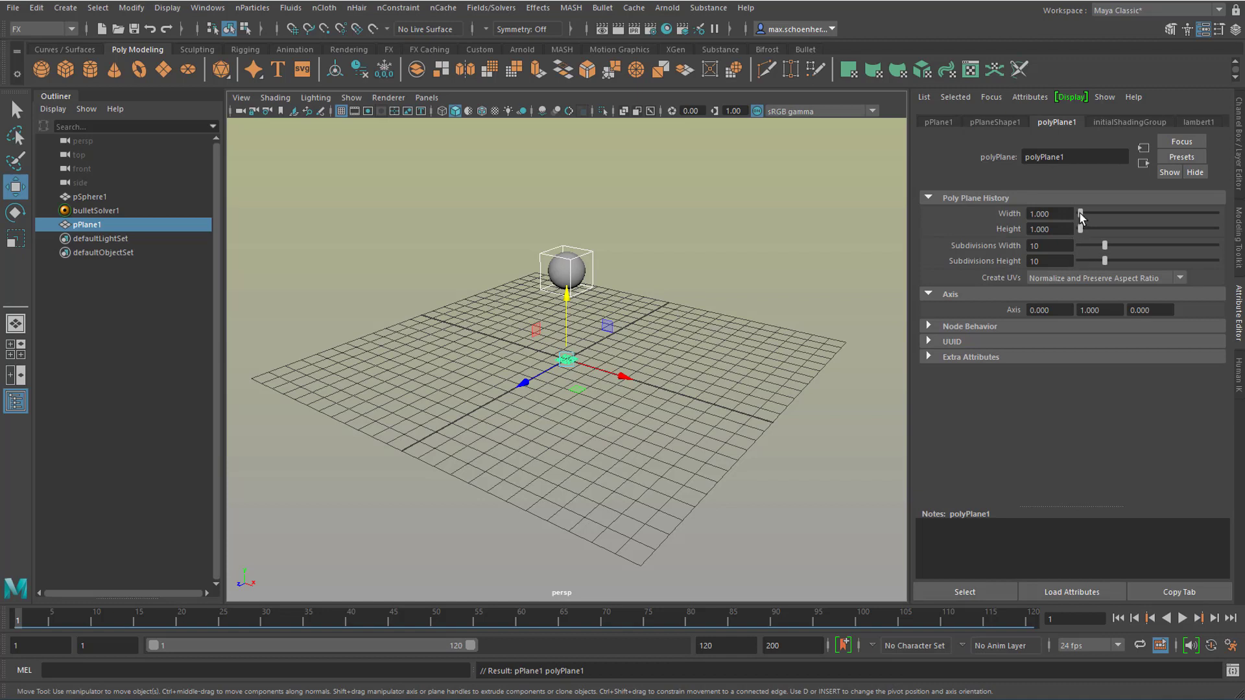
{"action": "left_click_drag", "start_coordinate": [1081, 217], "coordinate": [1123, 227]}
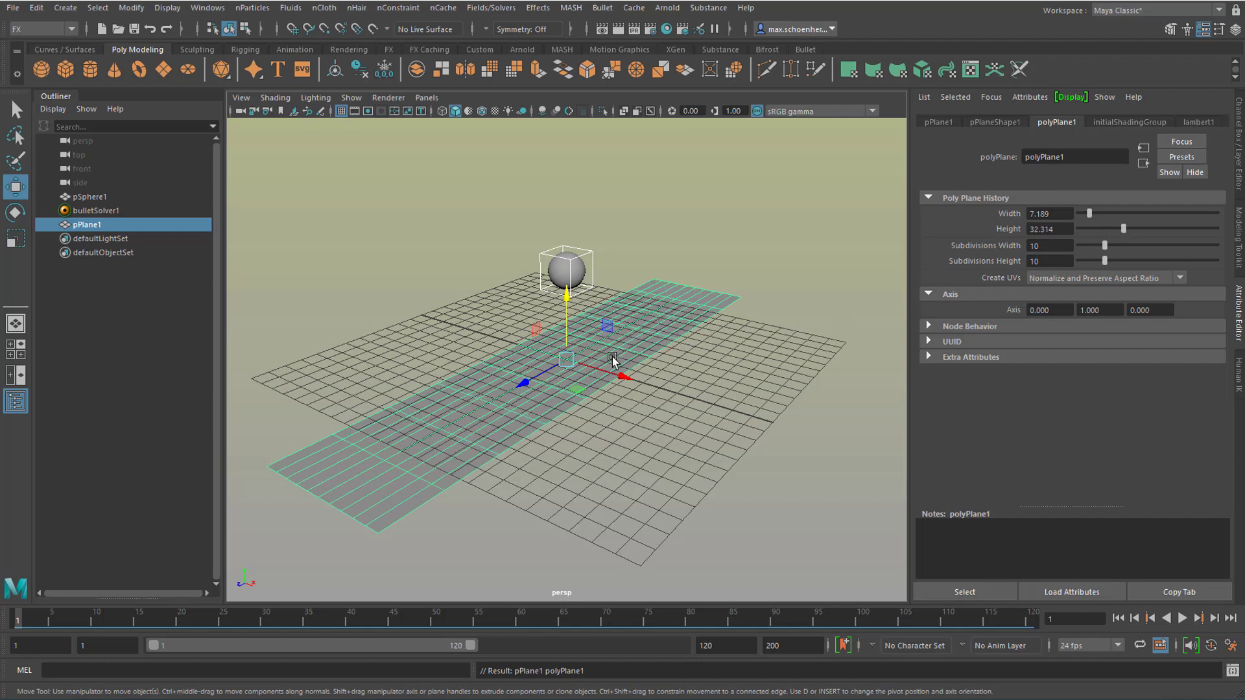
- Tilt the plane about its X axis to form a ramp and shift it lengthwise beneath the sphere
{"action": "key", "text": "e"}
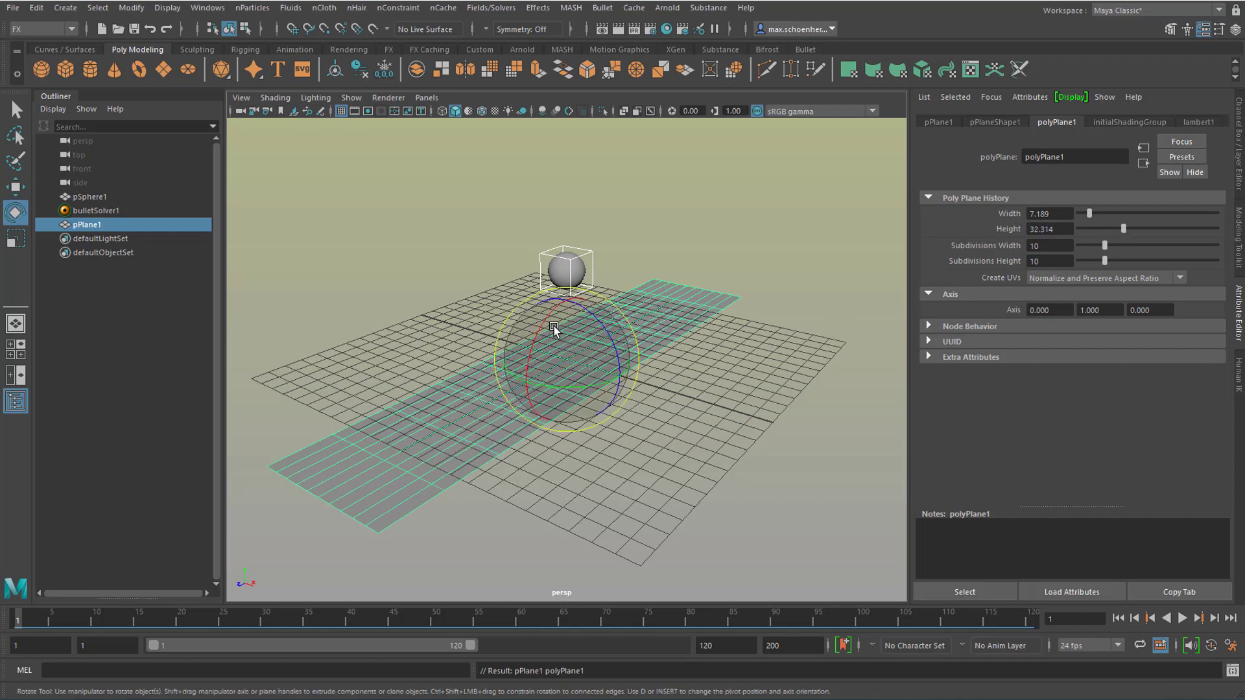
{"action": "left_click_drag", "start_coordinate": [547, 317], "coordinate": [549, 331]}
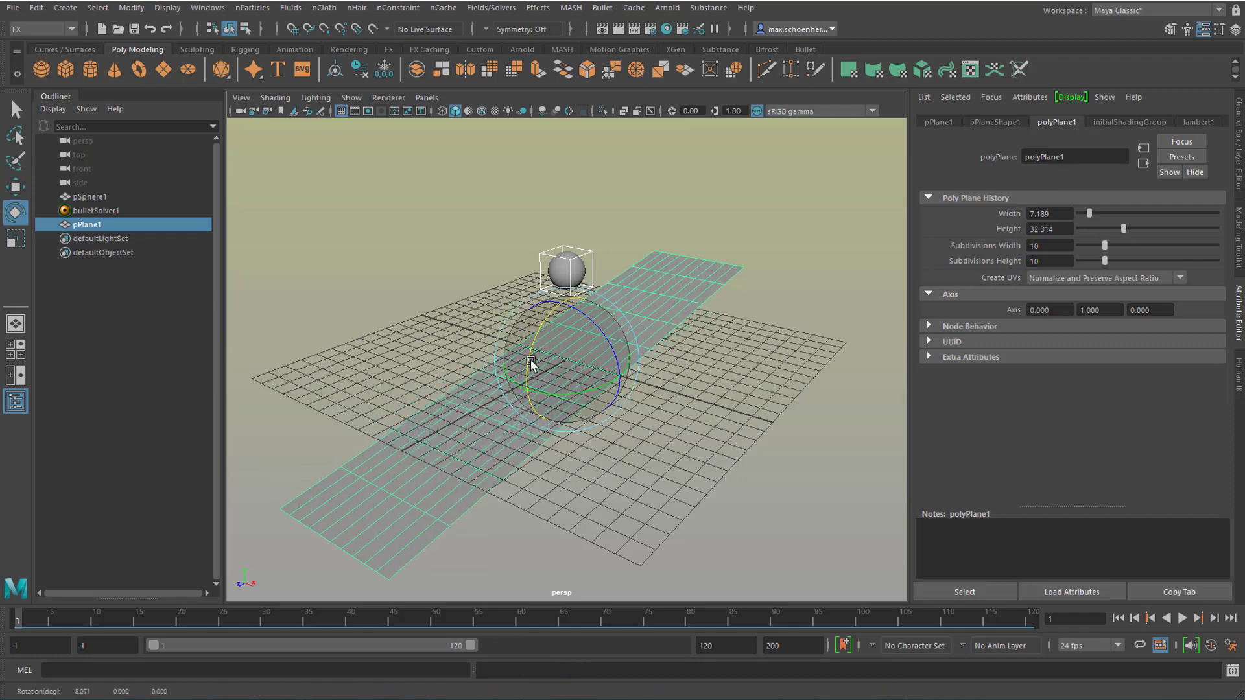
{"action": "right_click_drag", "start_coordinate": [551, 350], "coordinate": [681, 362], "text": "alt"}
{"action": "left_click_drag", "start_coordinate": [681, 362], "coordinate": [651, 380], "text": "alt"}
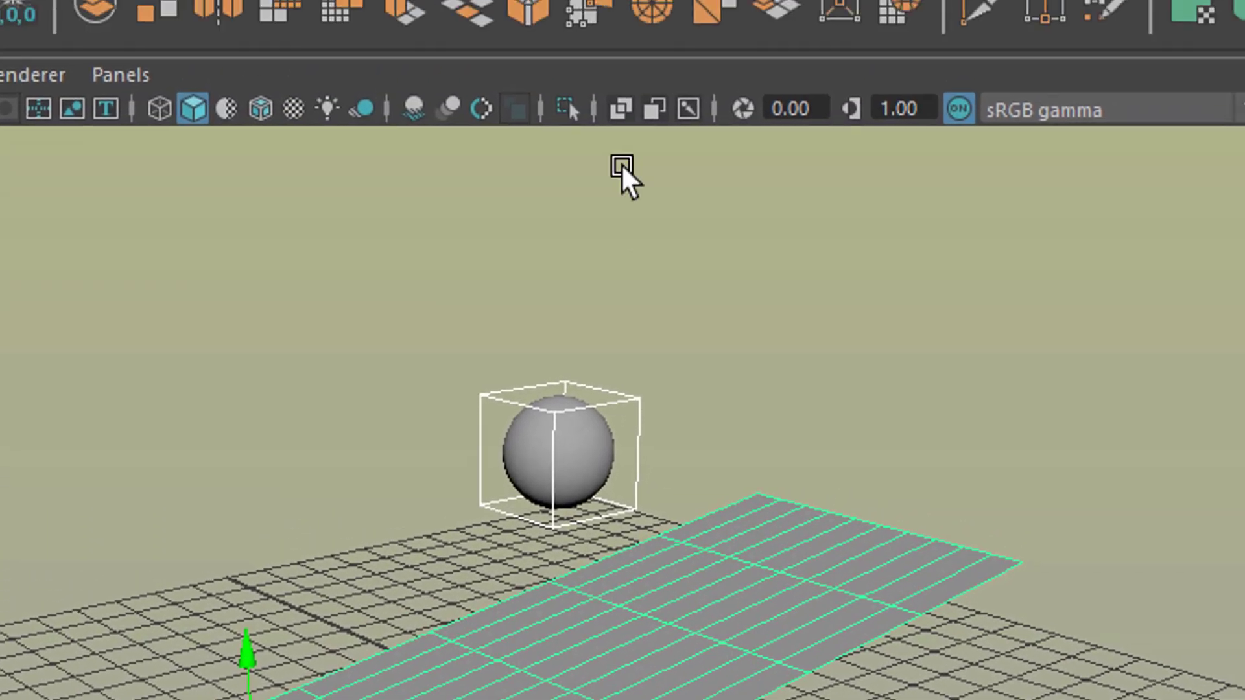
- Make the ramp plane a passive rigid body and play the simulation to test the sphere's collision with it
{"action": "left_click", "coordinate": [515, 5]}
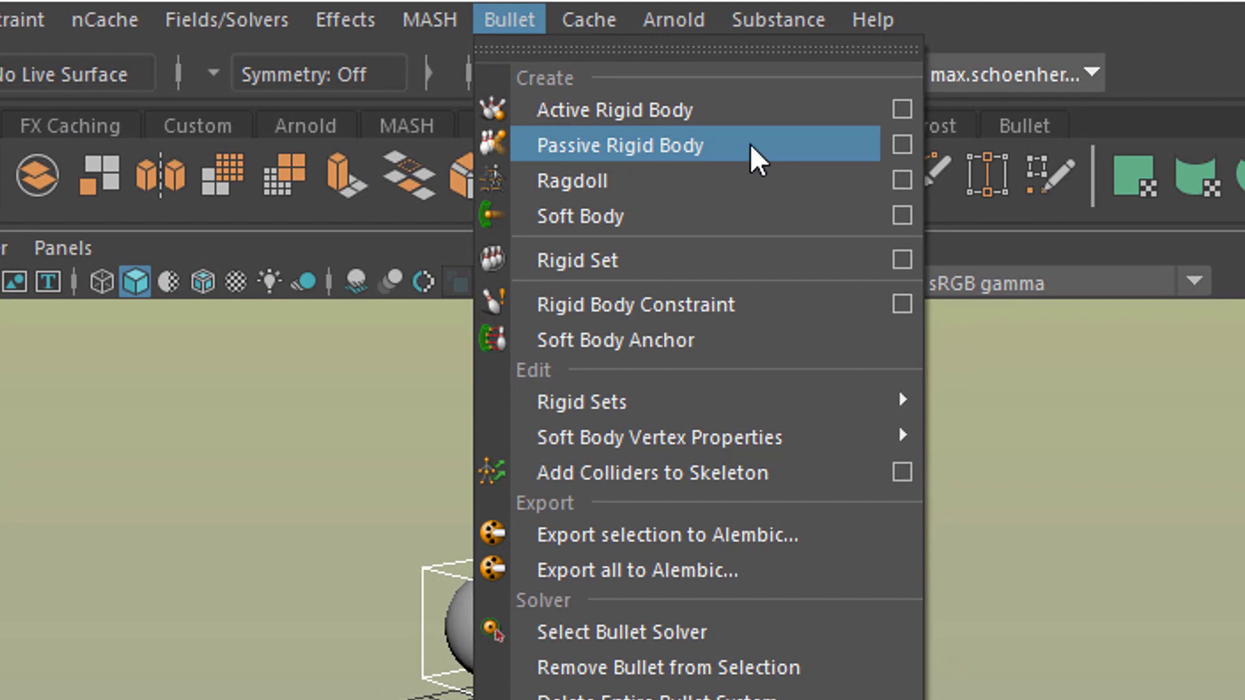
{"action": "left_click", "coordinate": [749, 145]}
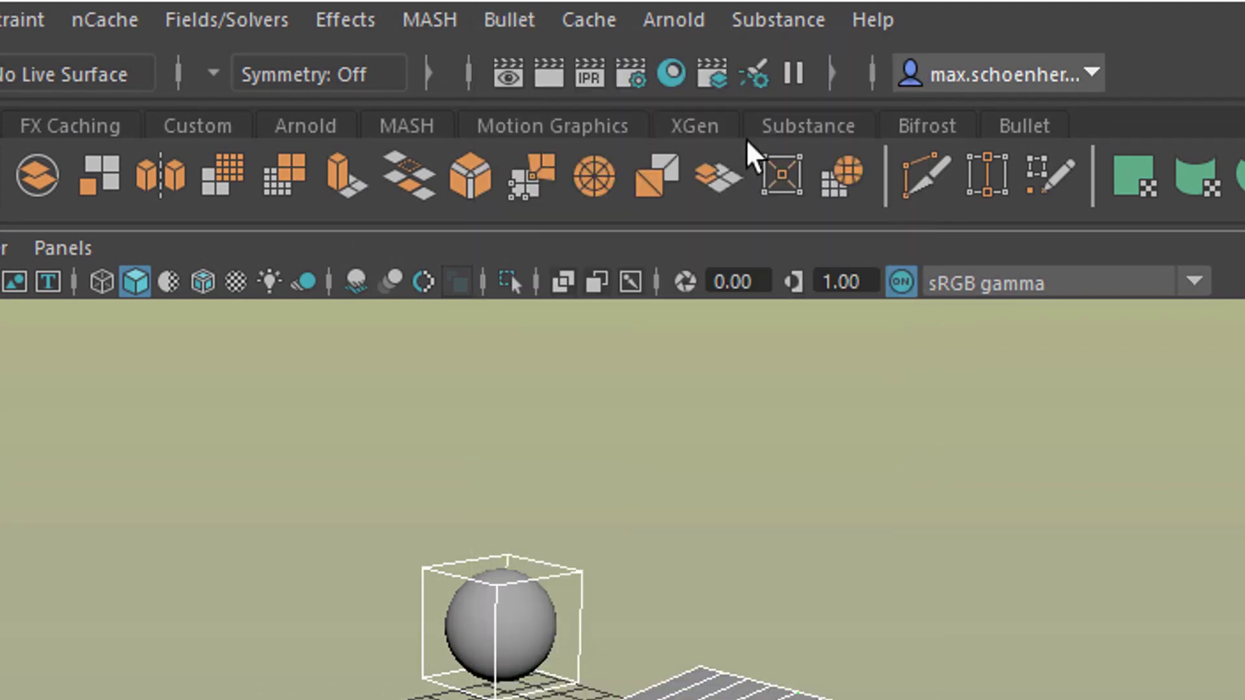
{"action": "left_click", "coordinate": [1023, 126]}
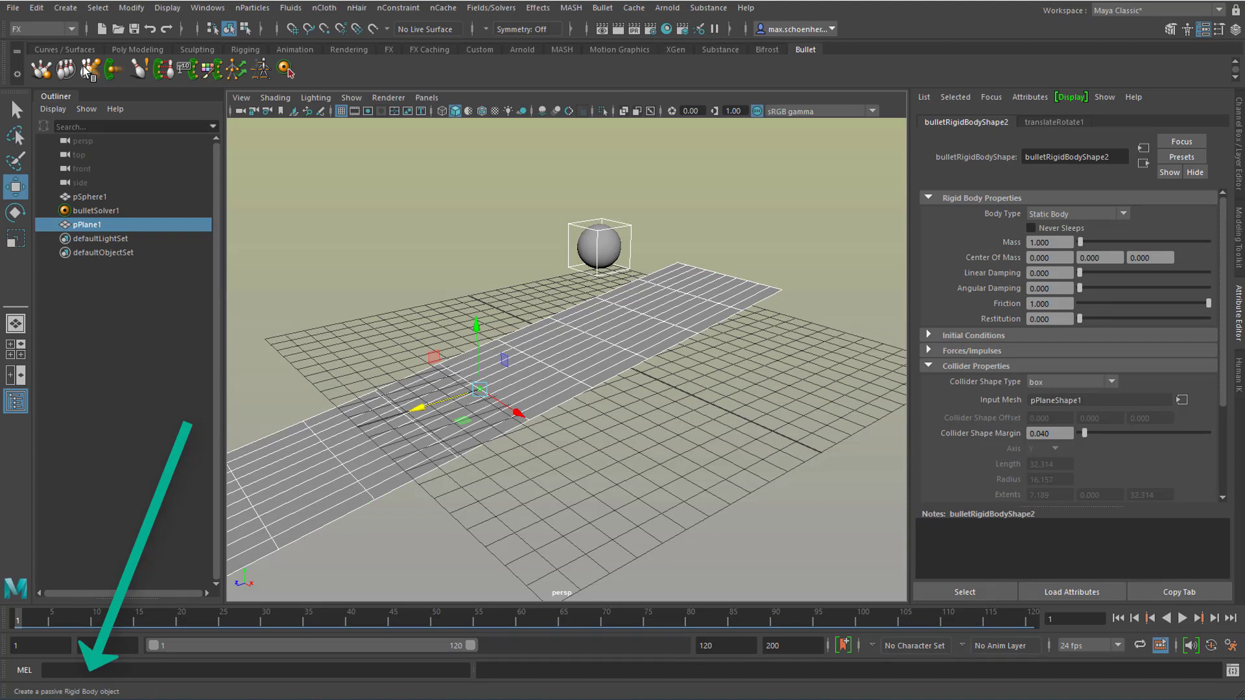
{"action": "left_click", "coordinate": [1183, 619]}
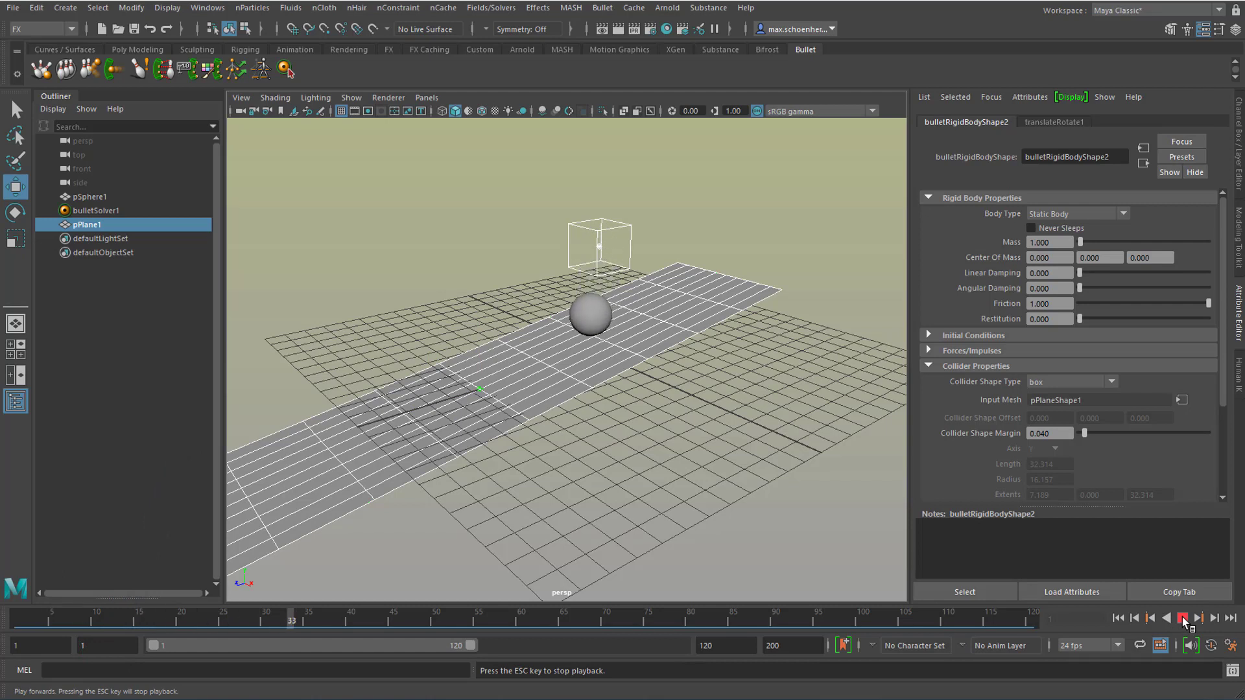
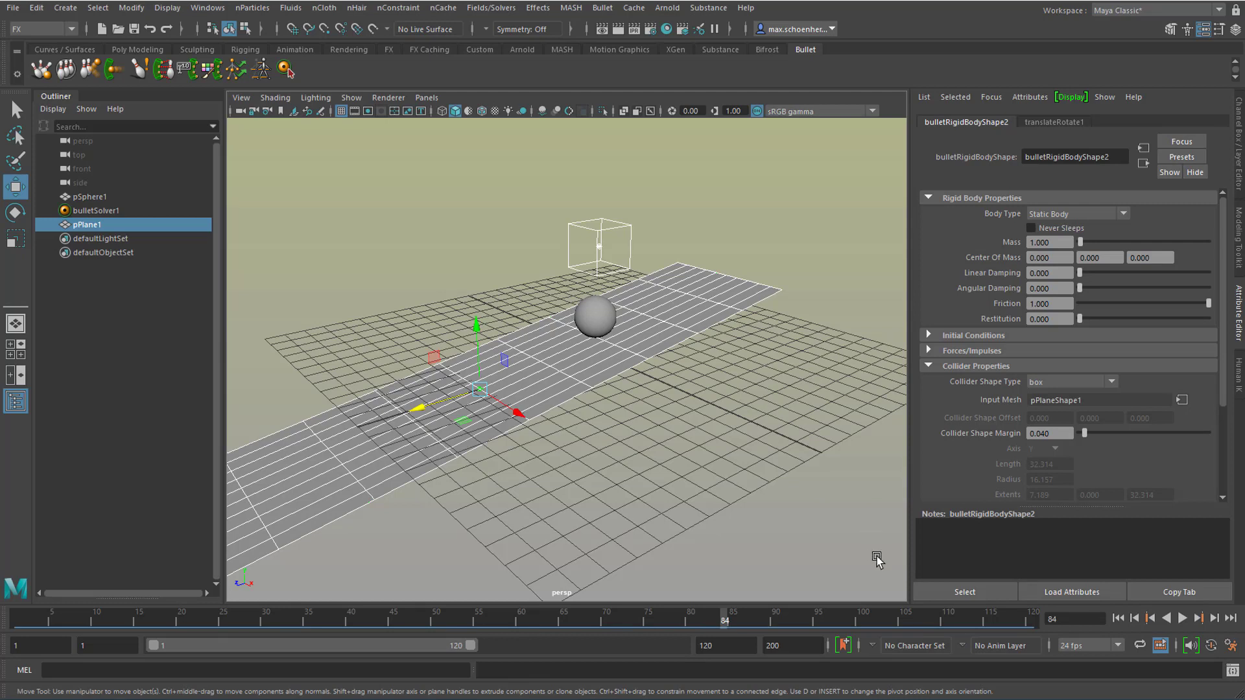
- Rewind to frame 1 and display the collider properties of the sphere's rigid body
{"action": "left_click", "coordinate": [1118, 618]}
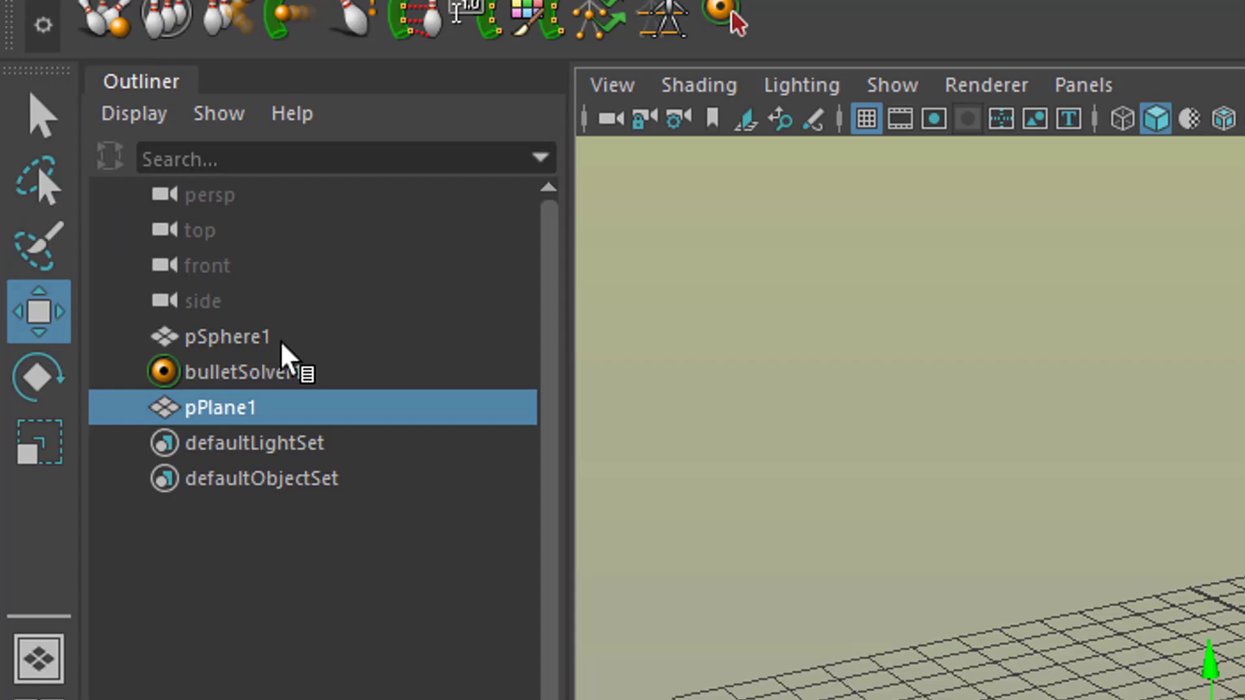
{"action": "left_click", "coordinate": [109, 197]}
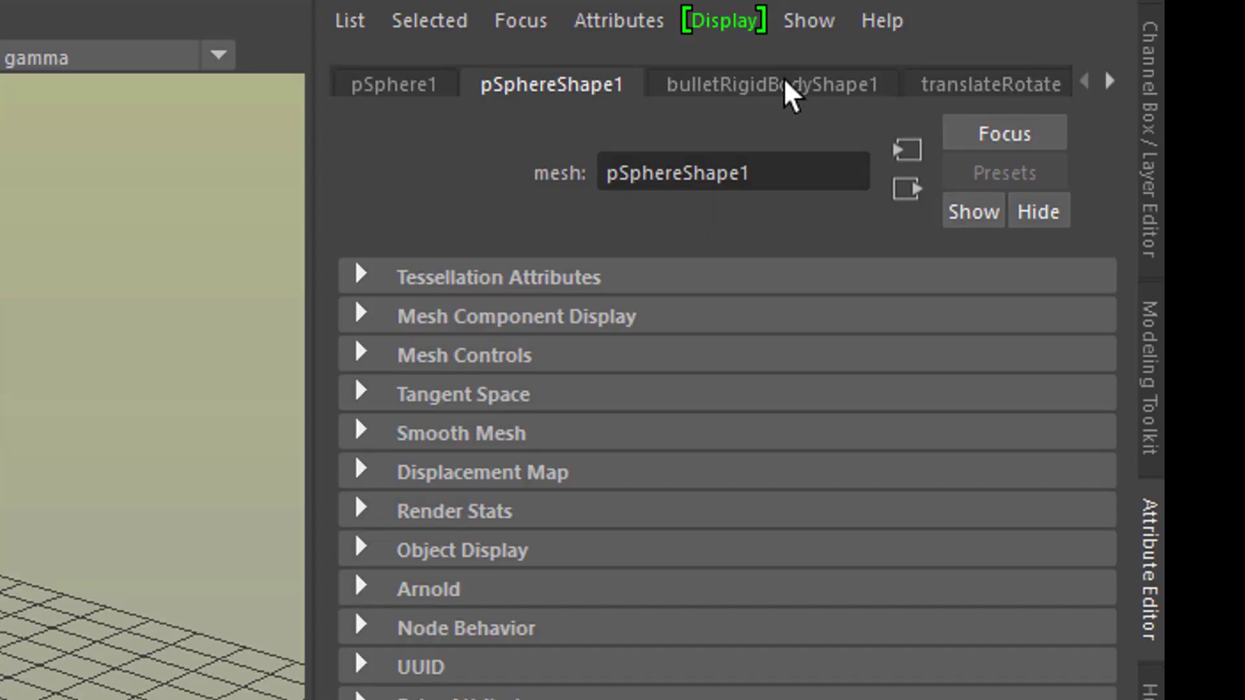
{"action": "left_click", "coordinate": [791, 94]}
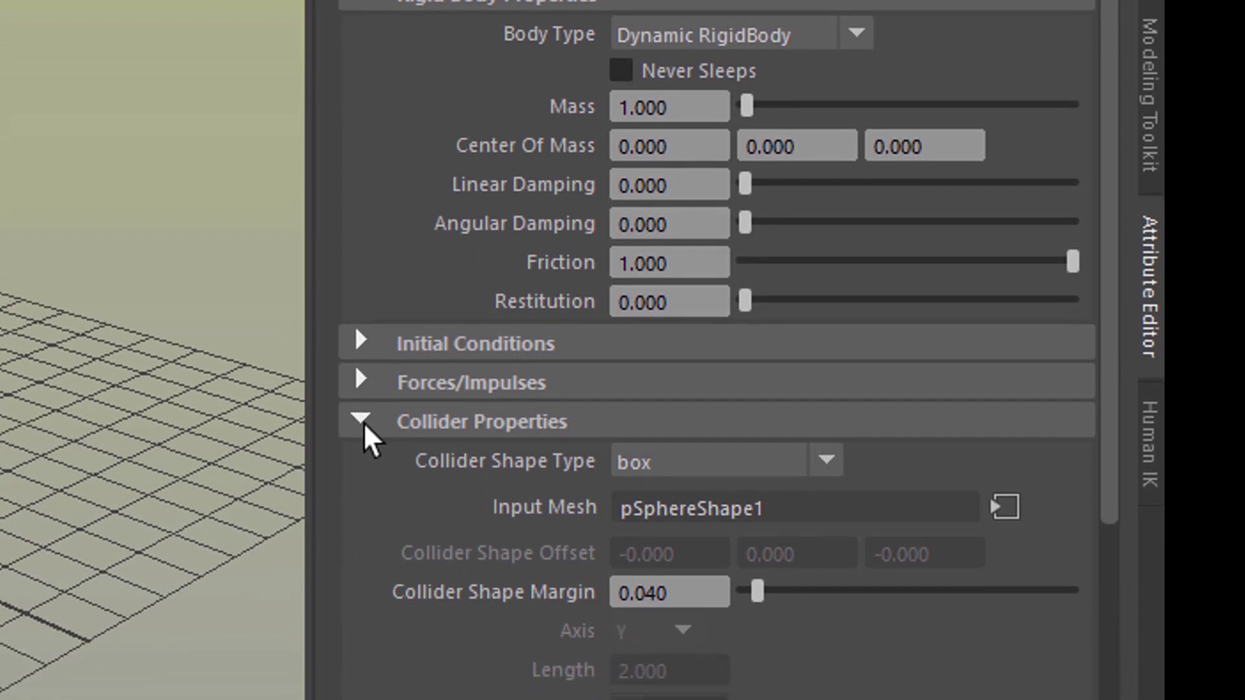
{"action": "left_click", "coordinate": [361, 422]}
{"action": "left_click", "coordinate": [361, 421]}
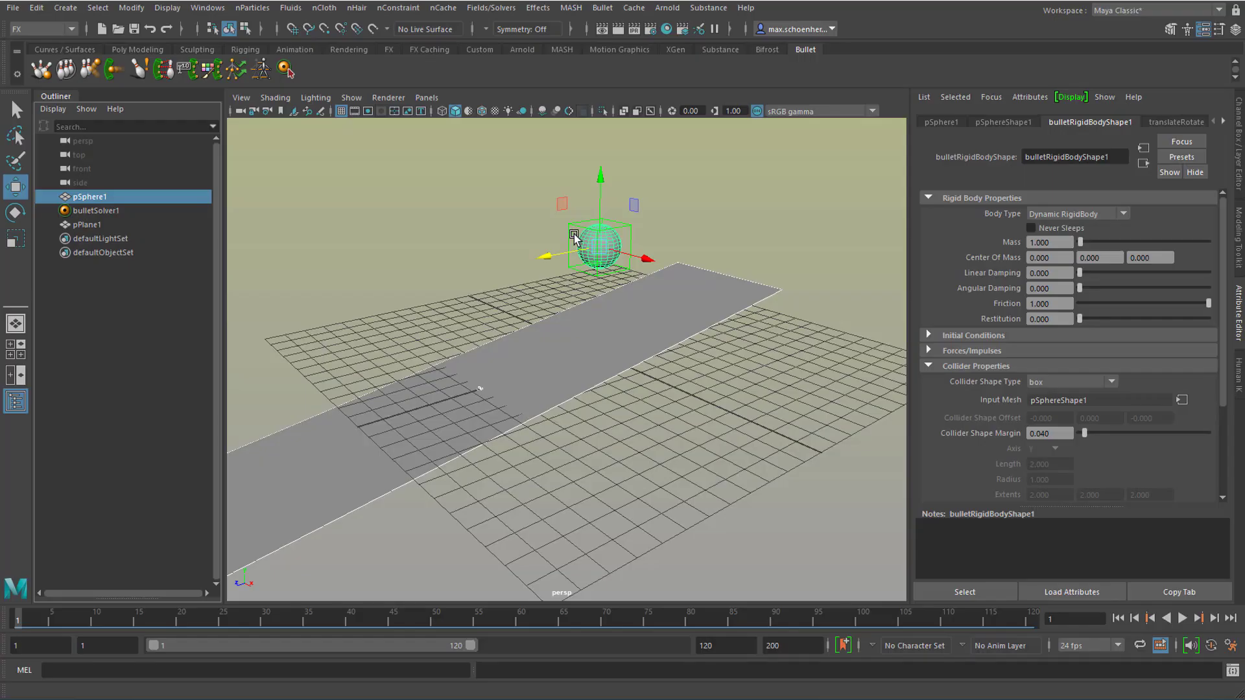
{"action": "right_click_drag", "start_coordinate": [568, 335], "coordinate": [777, 328], "text": "alt"}
{"action": "middle_click_drag", "start_coordinate": [686, 175], "coordinate": [664, 328], "text": "alt"}
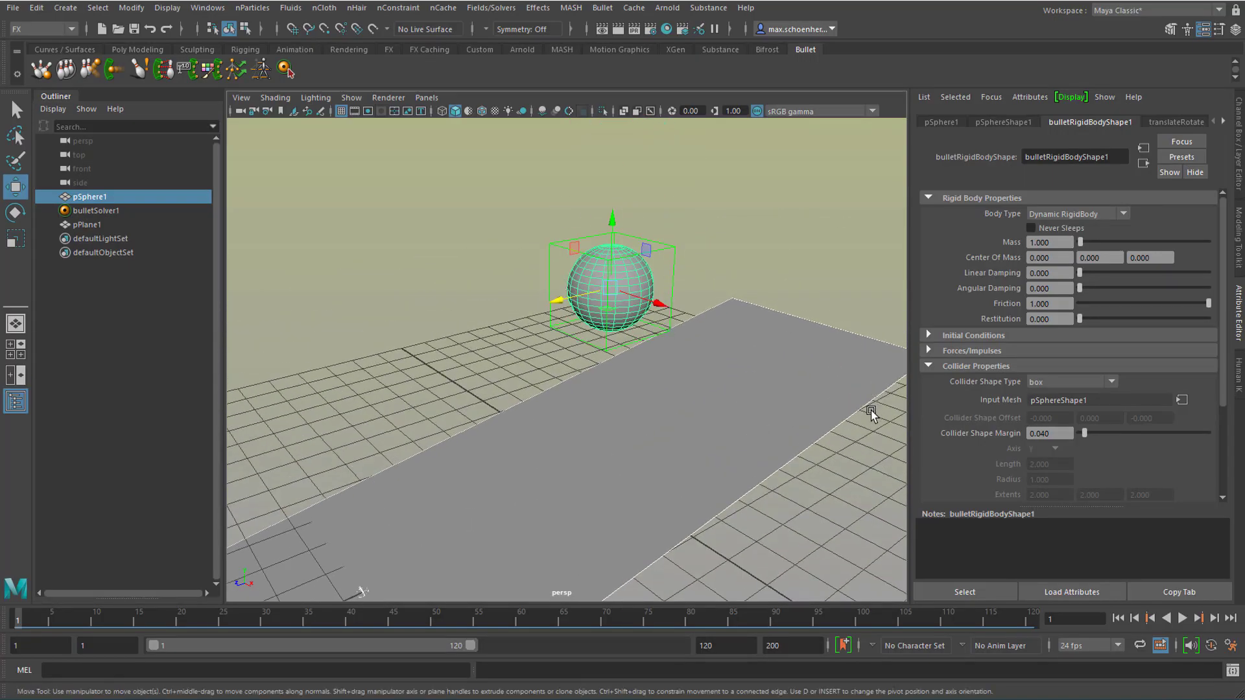
- Play the simulation with the box collider, set the sphere's Collider Shape Type to sphere, and rewind
{"action": "left_click", "coordinate": [1180, 622]}
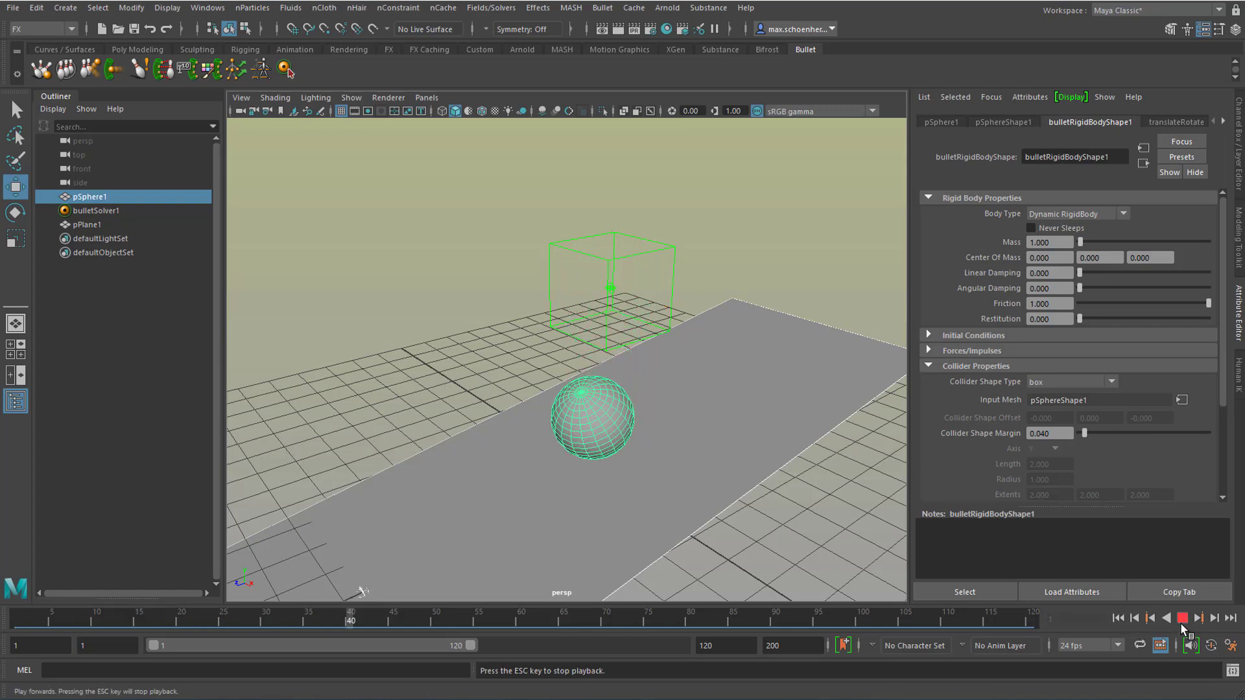
{"action": "left_click", "coordinate": [1180, 622]}
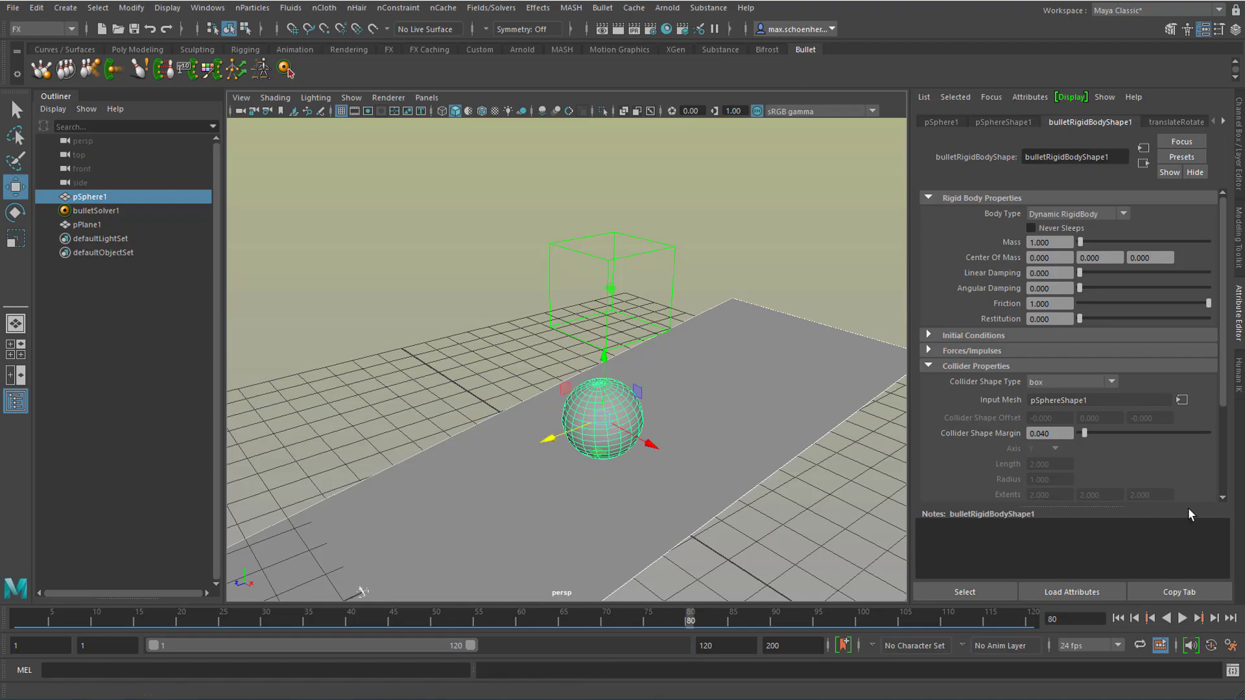
{"action": "left_click", "coordinate": [1110, 382]}
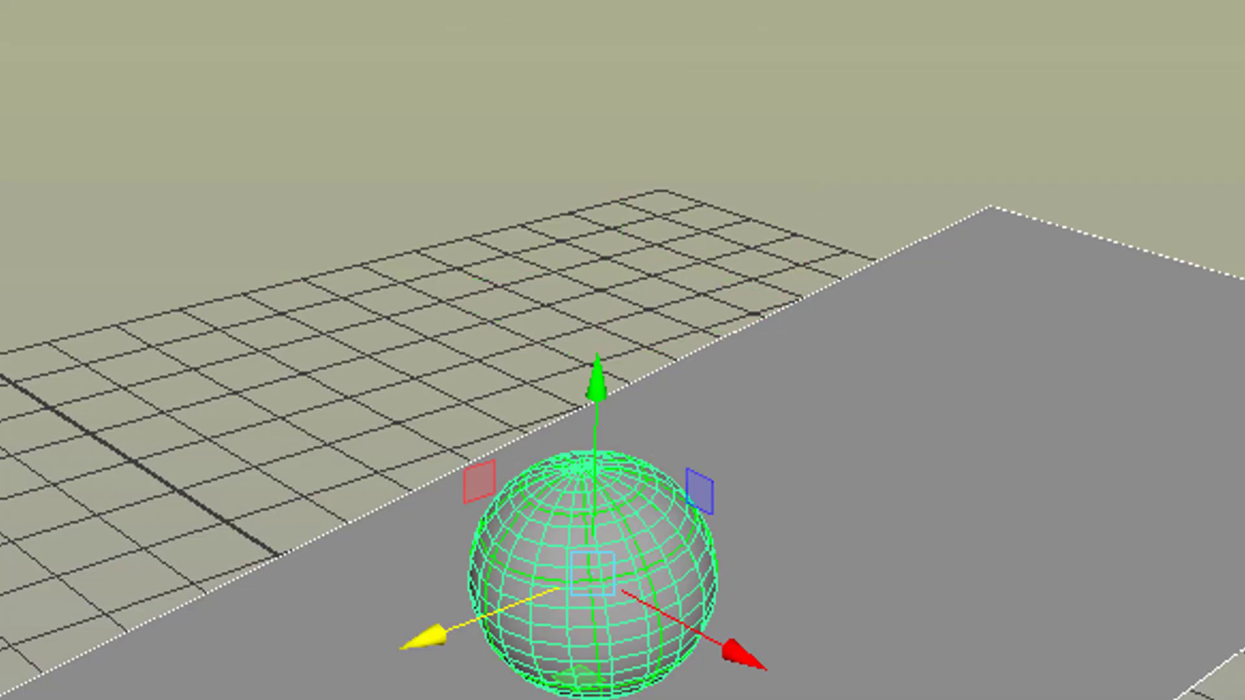
{"action": "key", "text": "alt+shift+v"}
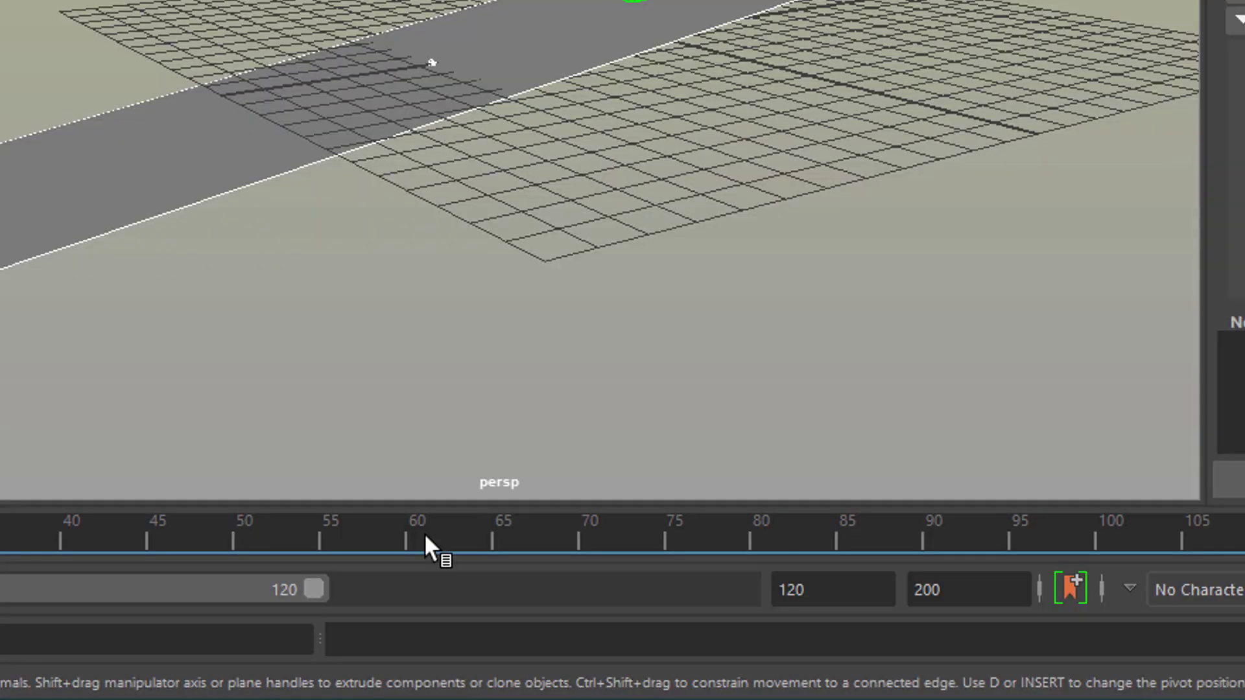
- Turn off Cached Playback for the timeline and play the simulation to test the sphere-shaped collider on the ramp
{"action": "right_click", "coordinate": [424, 532]}
{"action": "mouse_move", "coordinate": [541, 295]}
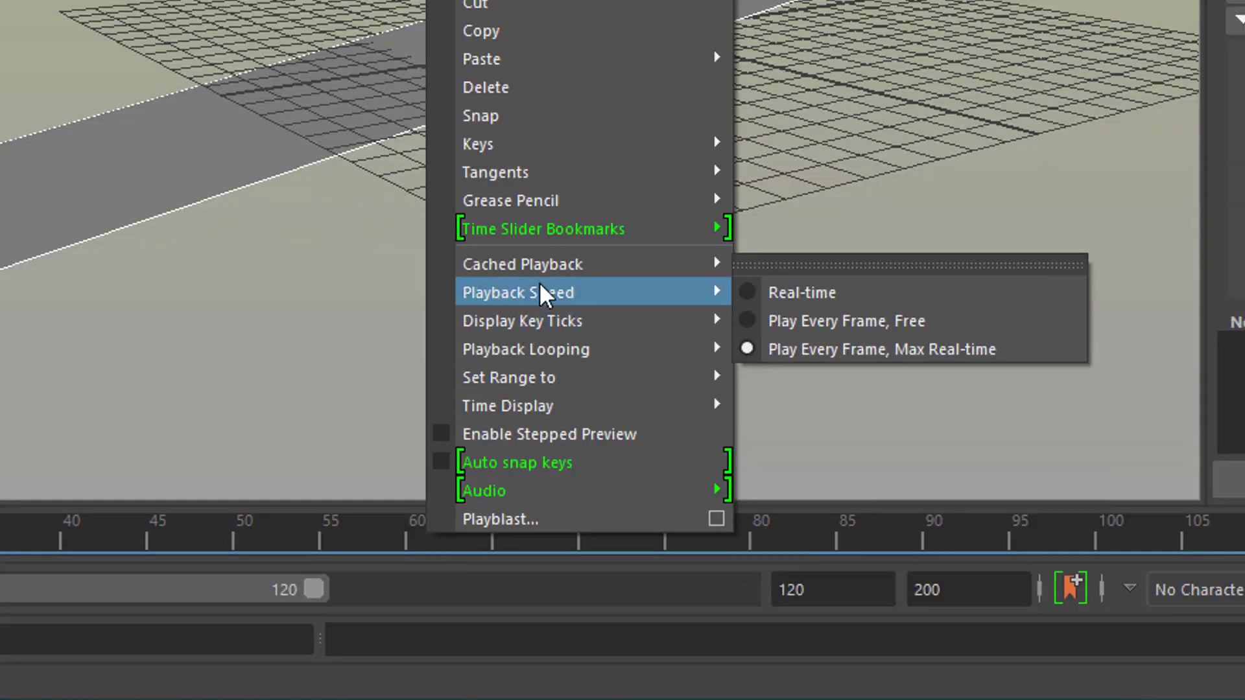
{"action": "mouse_move", "coordinate": [545, 254]}
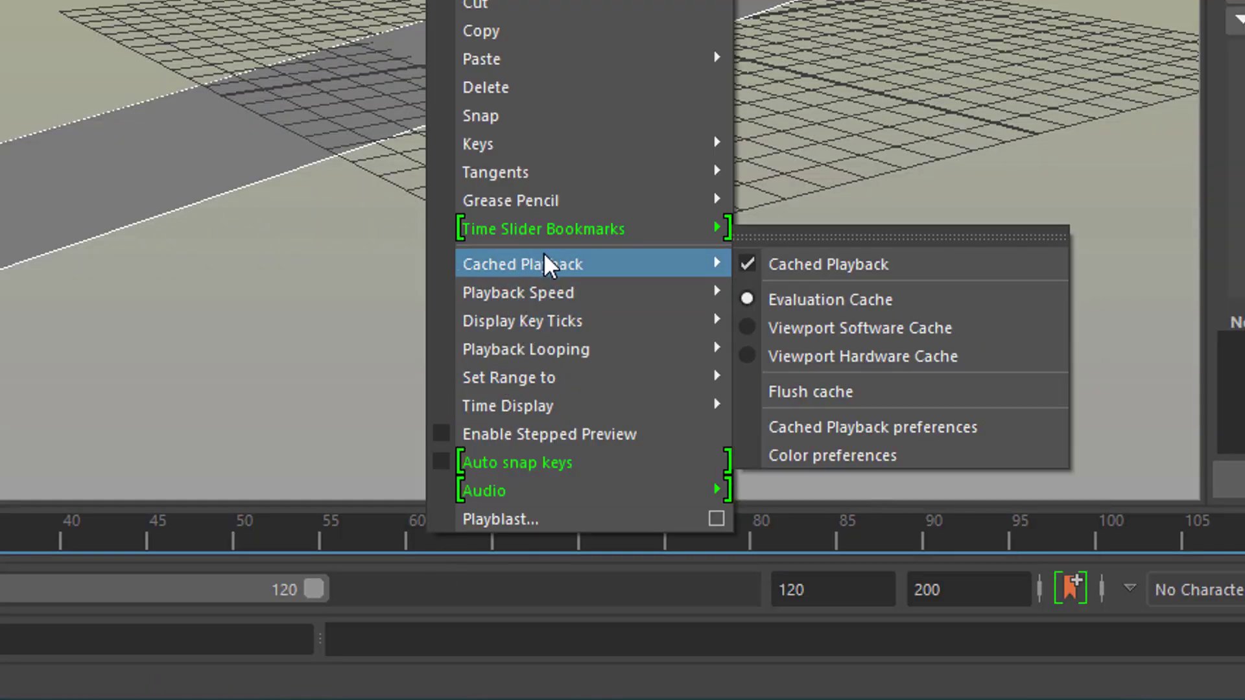
{"action": "left_click", "coordinate": [816, 266]}
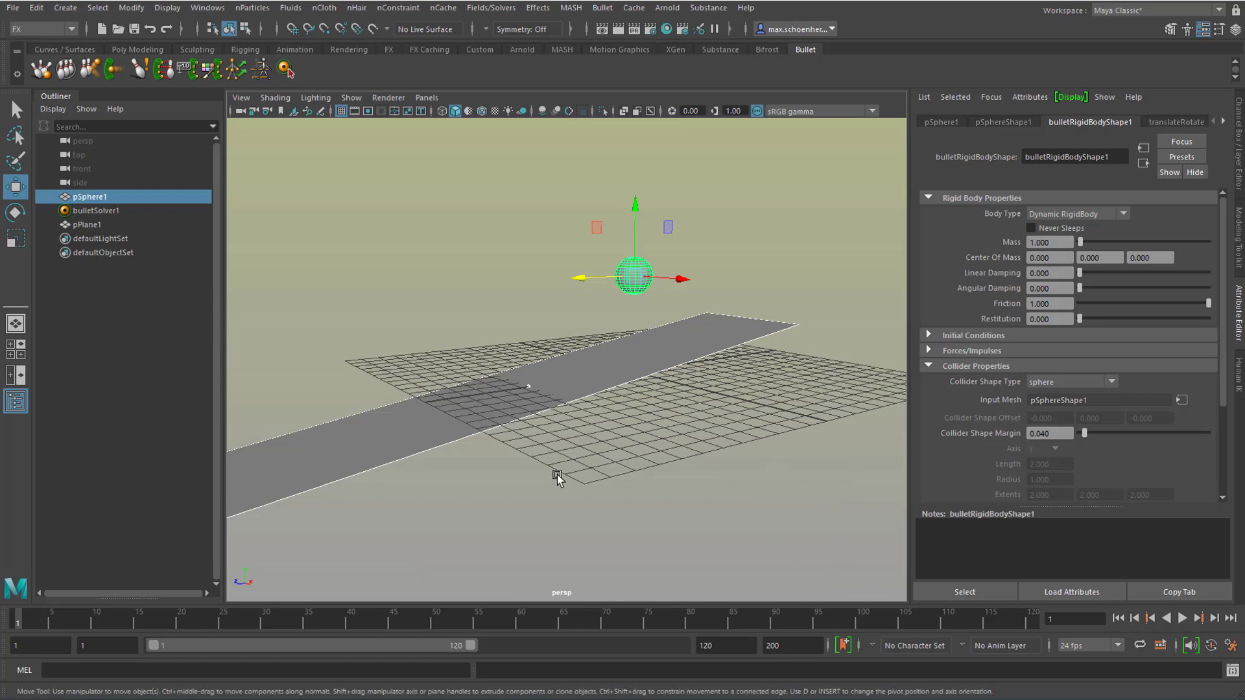
{"action": "right_click_drag", "start_coordinate": [558, 476], "coordinate": [618, 470], "text": "alt"}
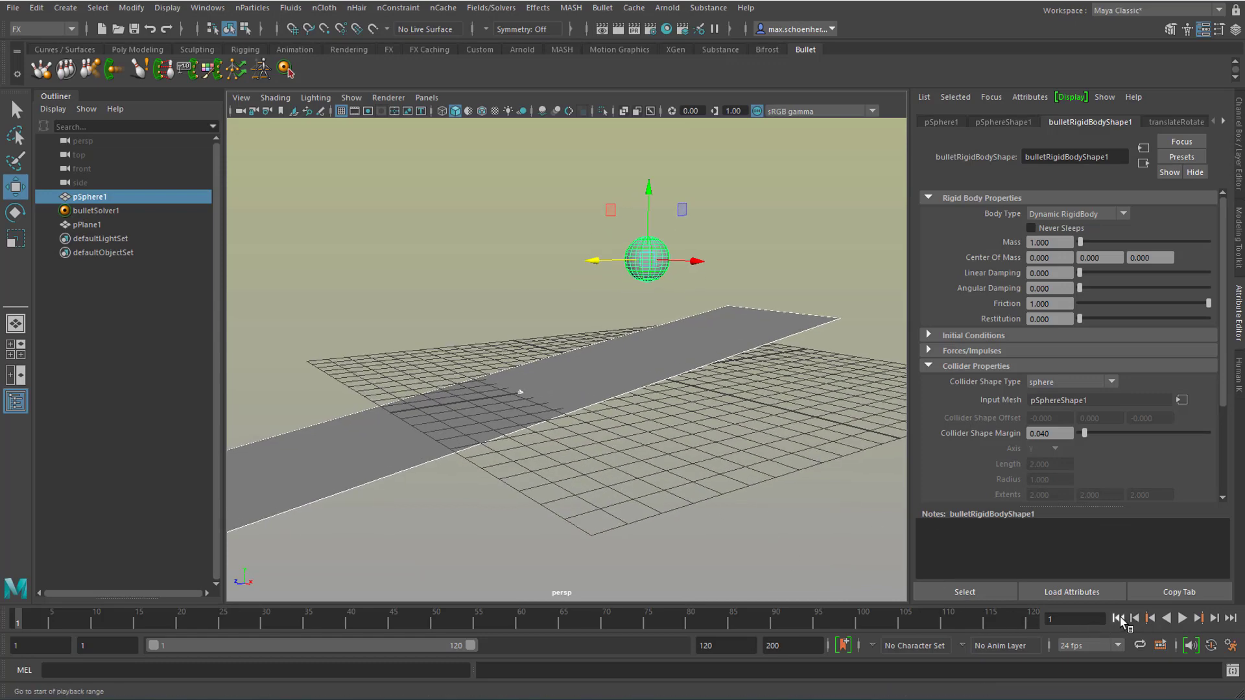
{"action": "left_click", "coordinate": [1181, 619]}
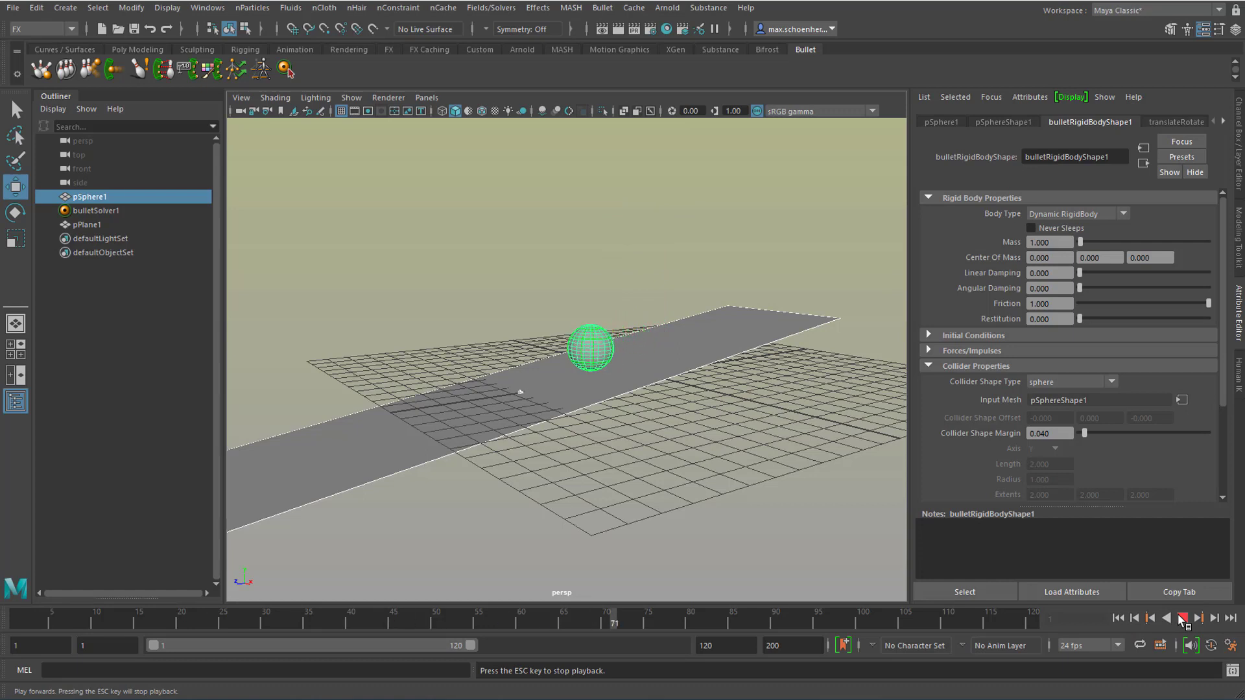
{"action": "left_click", "coordinate": [1183, 619]}
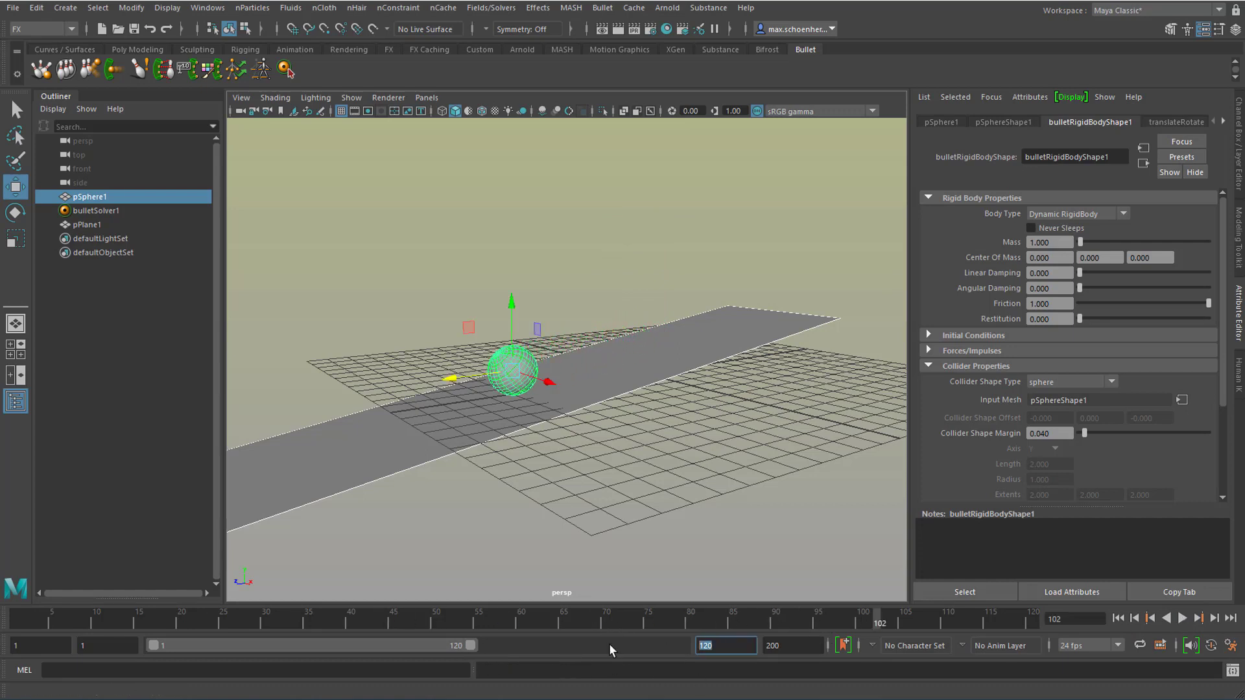
- Extend the playback range to end at frame 500, play the simulation through the ball's descent, and rewind
{"action": "type", "text": "500"}
{"action": "key", "text": "Return"}
{"action": "middle_click_drag", "start_coordinate": [434, 348], "coordinate": [676, 251], "text": "alt"}
{"action": "right_click_drag", "start_coordinate": [677, 251], "coordinate": [612, 437], "text": "alt"}
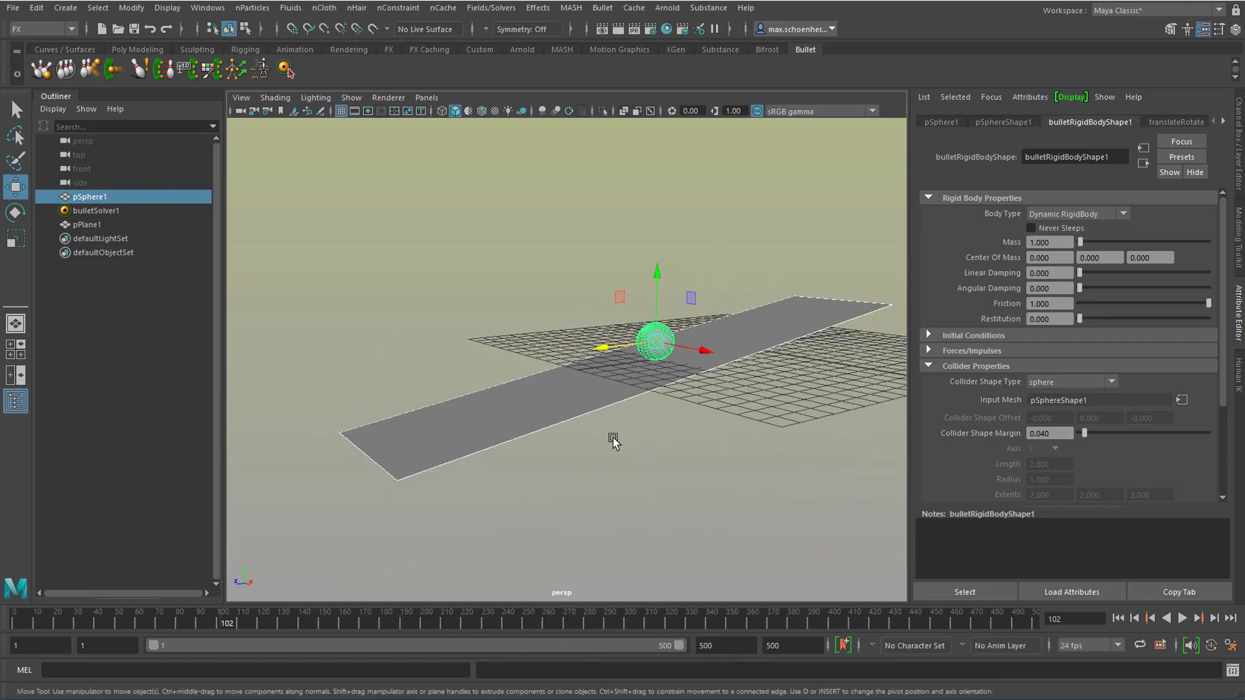
{"action": "left_click", "coordinate": [1182, 618]}
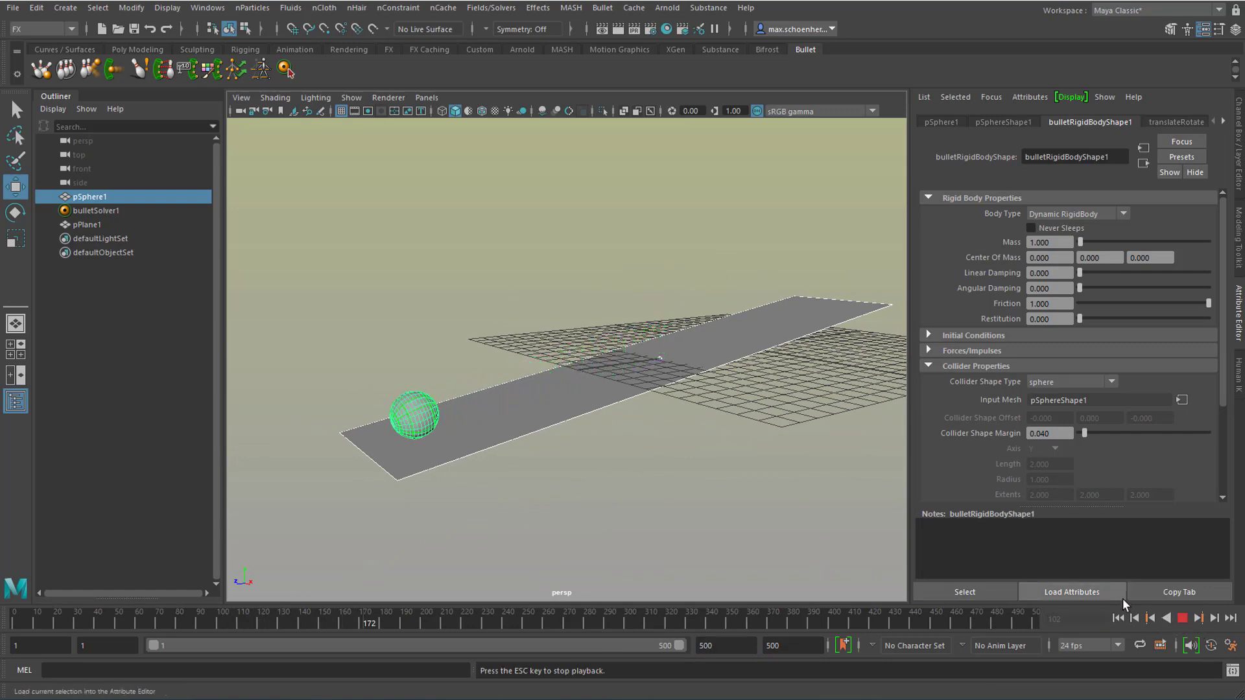
{"action": "left_click", "coordinate": [1182, 618]}
{"action": "left_click", "coordinate": [1117, 619]}
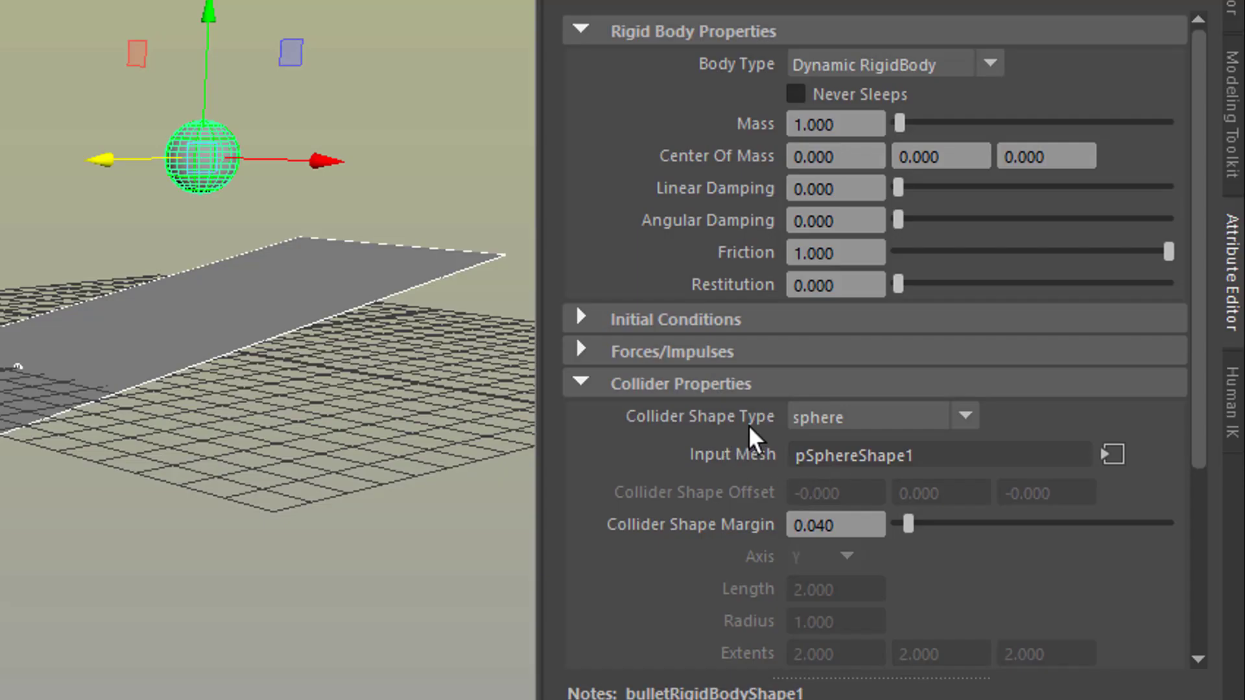
- Set the sphere's Collider Shape Type to hull and play the simulation to test it
{"action": "left_click", "coordinate": [967, 418]}
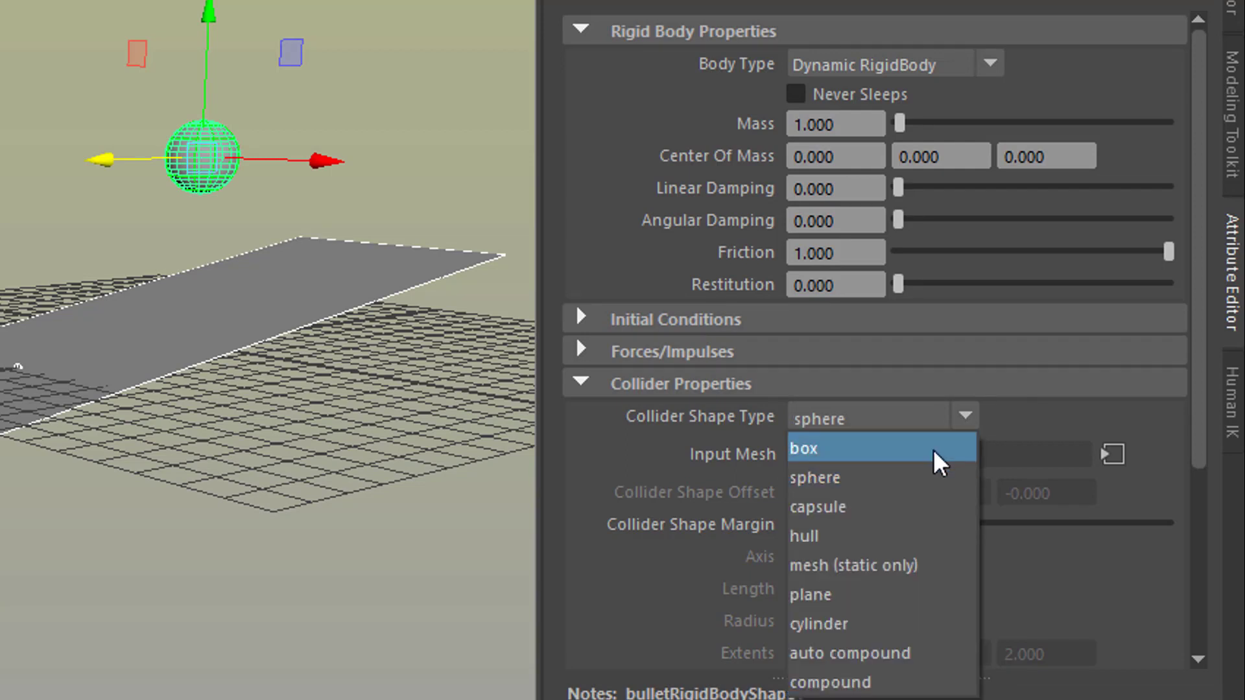
{"action": "left_click", "coordinate": [878, 538]}
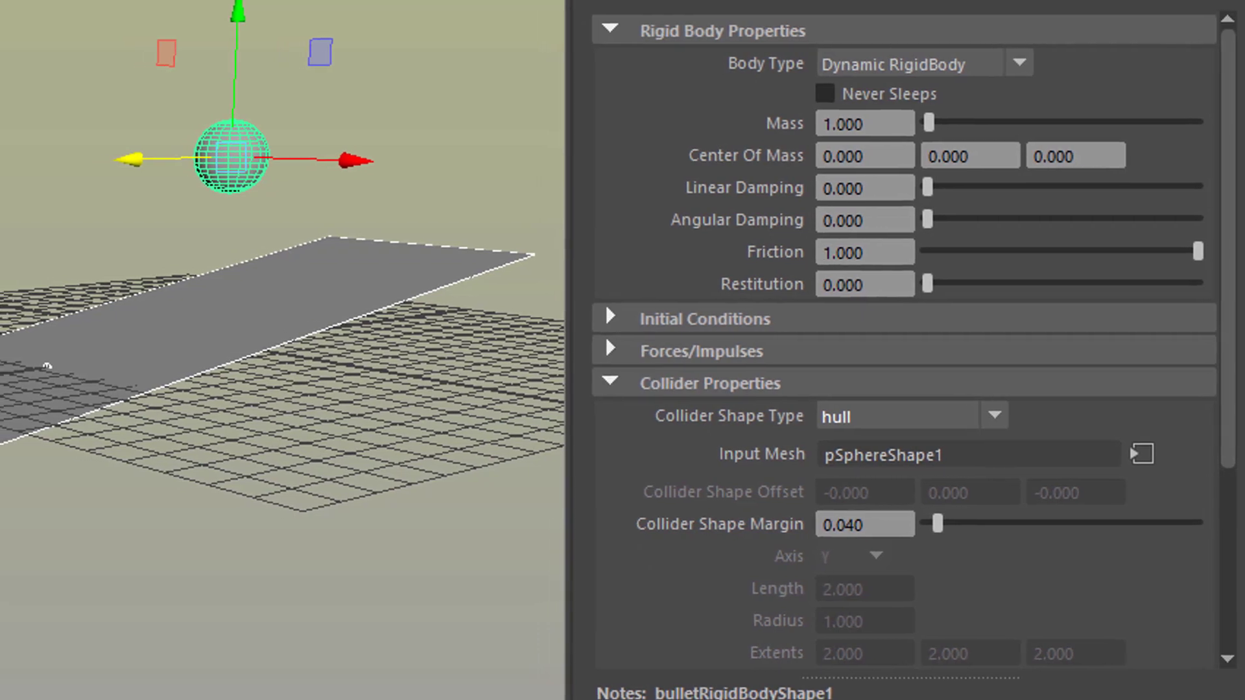
{"action": "key", "text": "alt+v"}
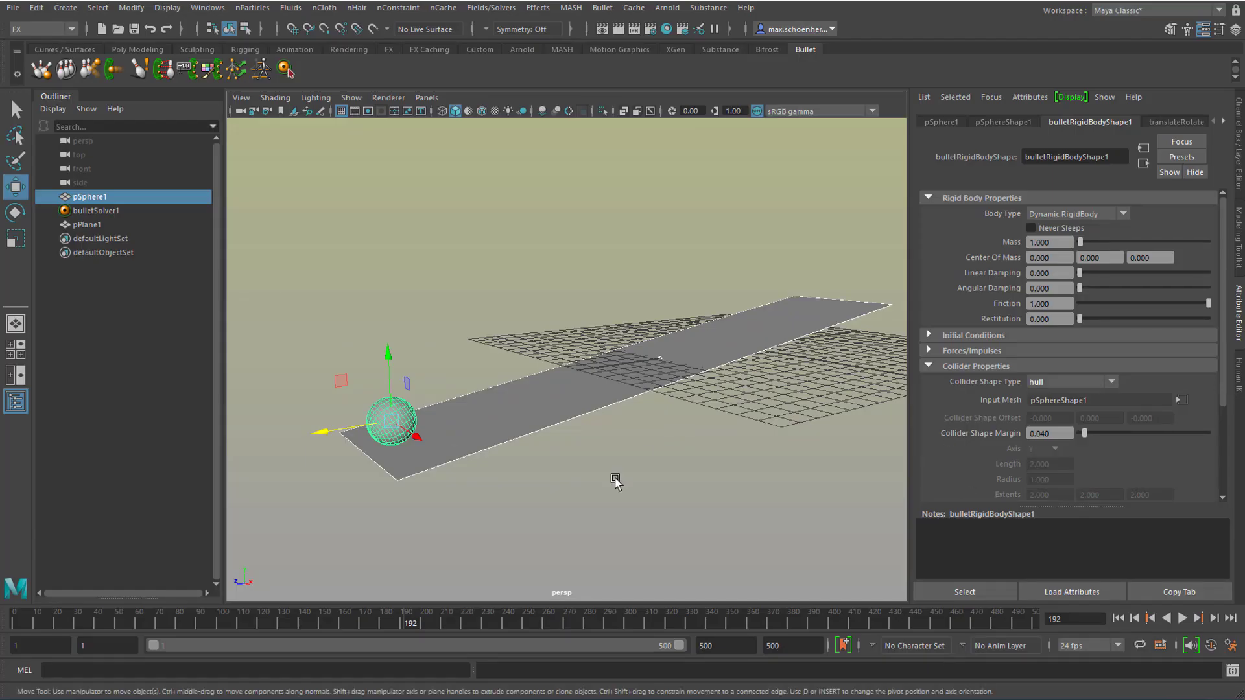
- Delete the sphere, replace it with a Super Ellipse polygon shape, and raise that about 6.7 cm above the grid
{"action": "left_click", "coordinate": [471, 481]}
{"action": "left_click", "coordinate": [399, 420]}
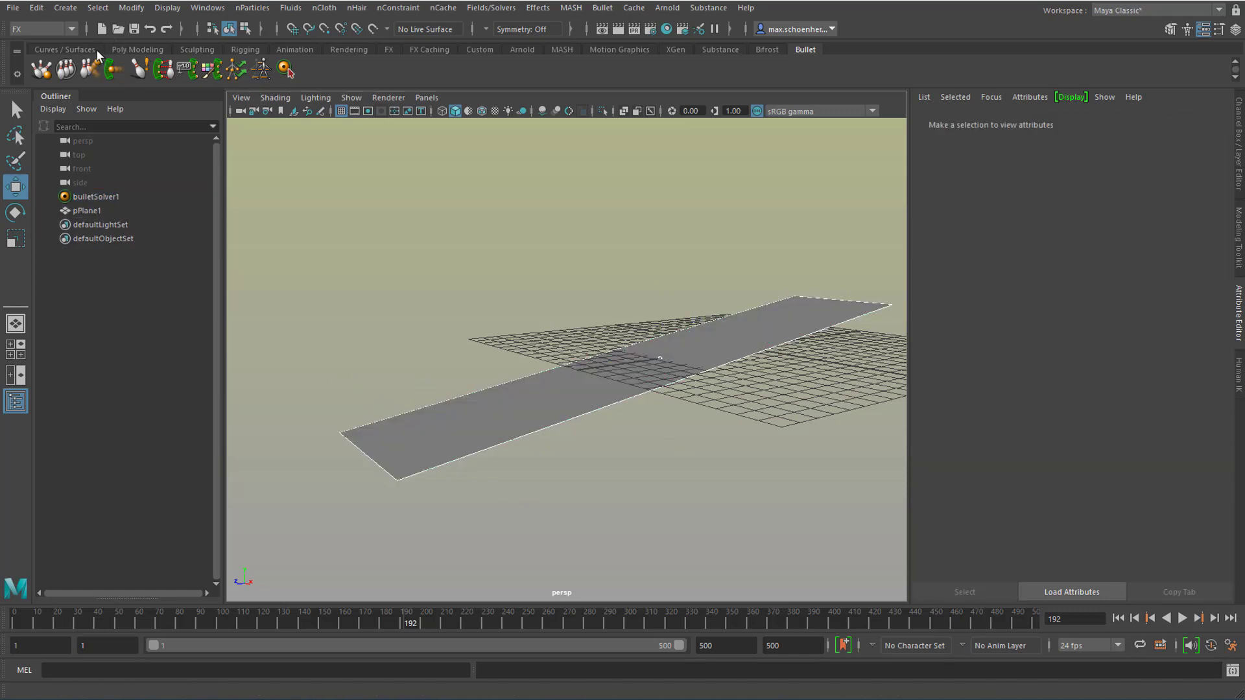
{"action": "left_click", "coordinate": [146, 51]}
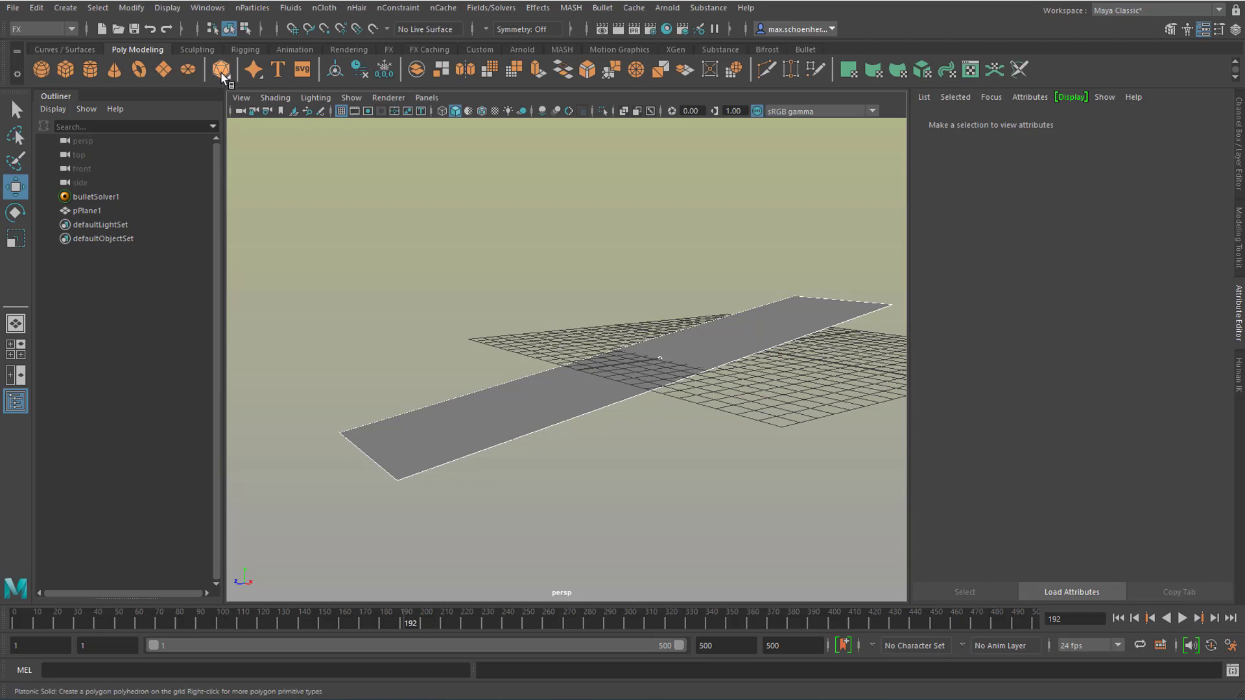
{"action": "right_click", "coordinate": [253, 72]}
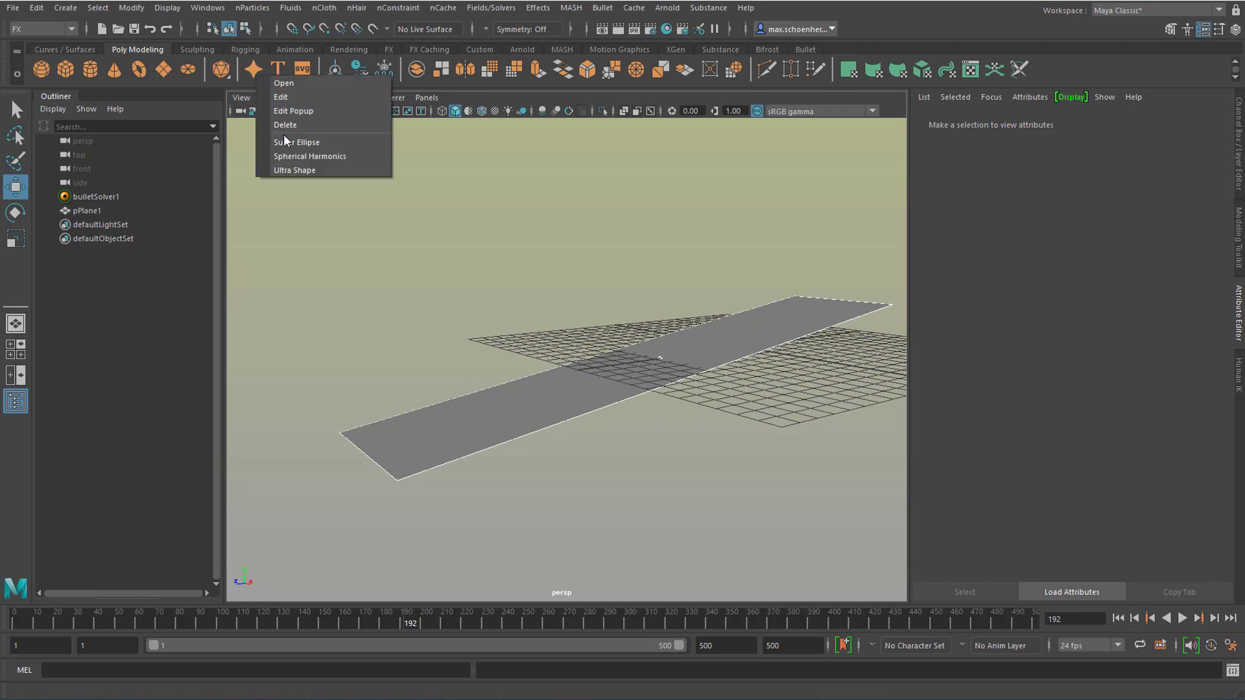
{"action": "left_click", "coordinate": [286, 142]}
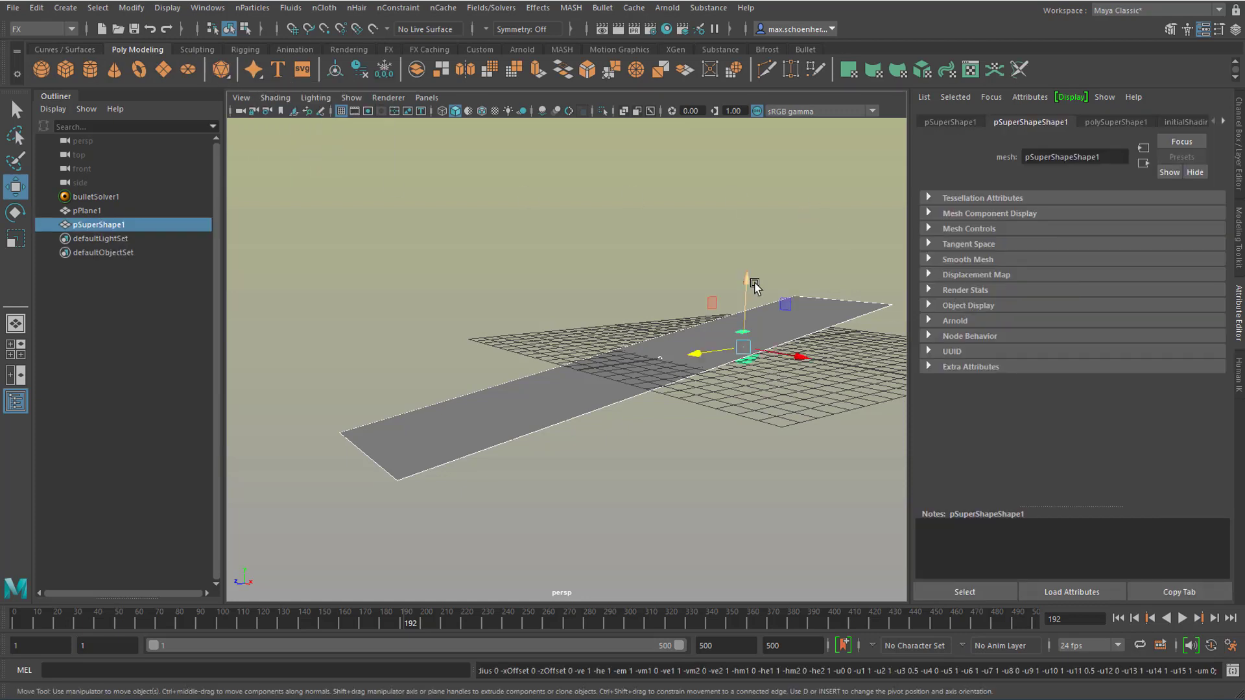
{"action": "left_click_drag", "start_coordinate": [751, 289], "coordinate": [765, 173]}
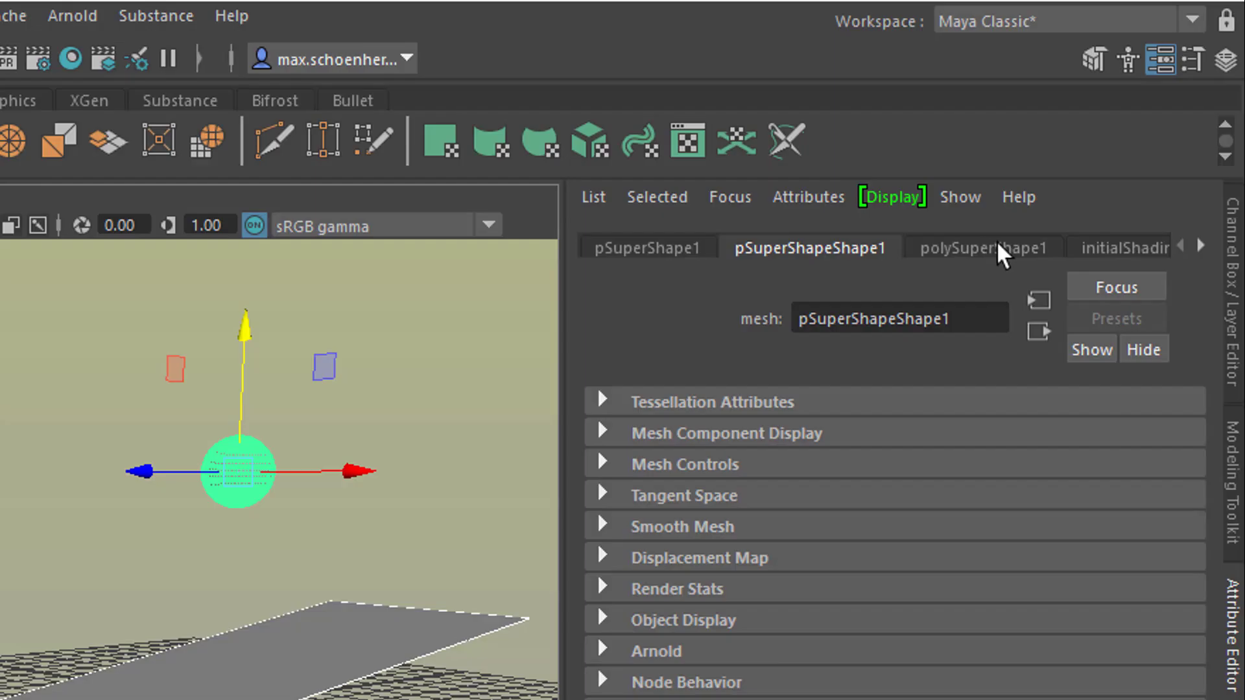
- Randomize the form of the super ellipse in its shape history and scale the object up uniformly
{"action": "left_click", "coordinate": [1002, 253]}
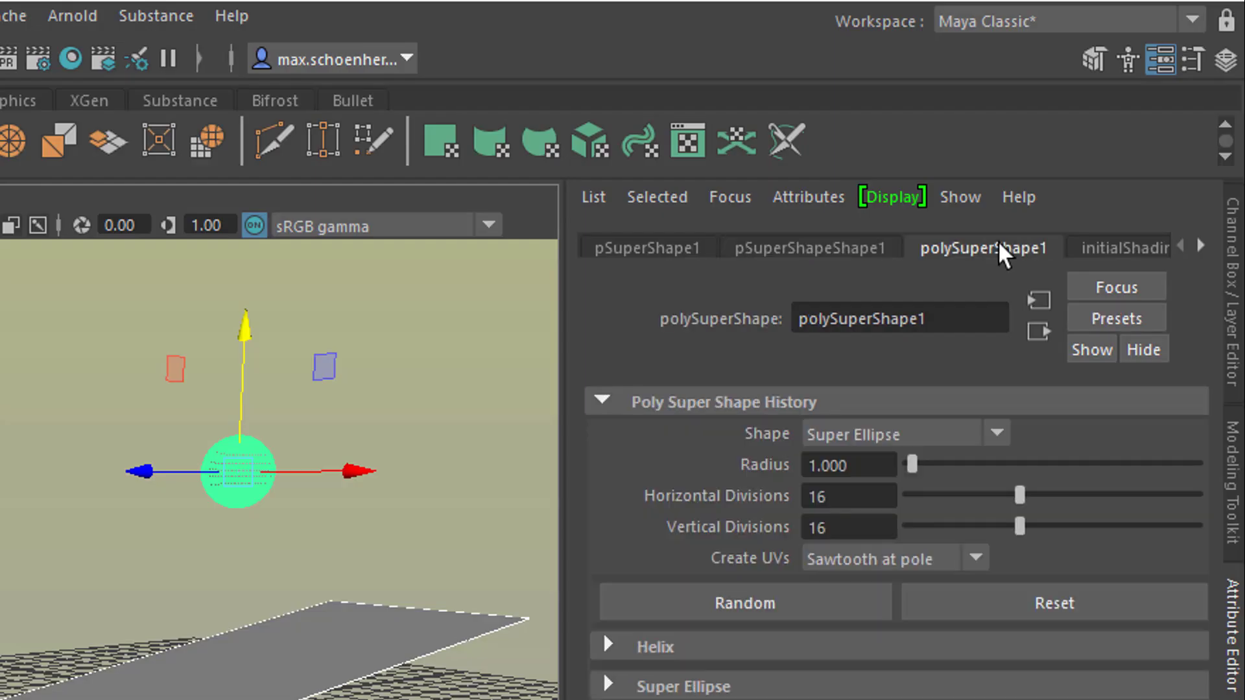
{"action": "left_click", "coordinate": [859, 603]}
{"action": "left_click", "coordinate": [778, 603]}
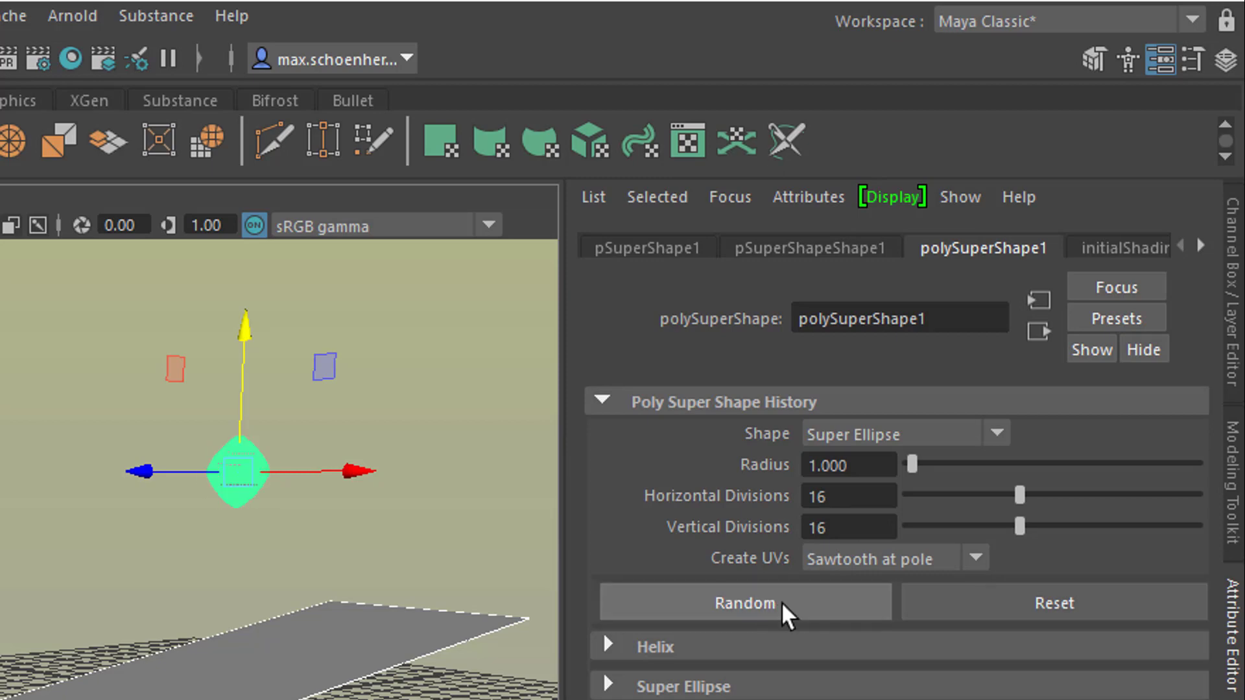
{"action": "left_click_drag", "start_coordinate": [361, 616], "coordinate": [337, 662], "text": "alt"}
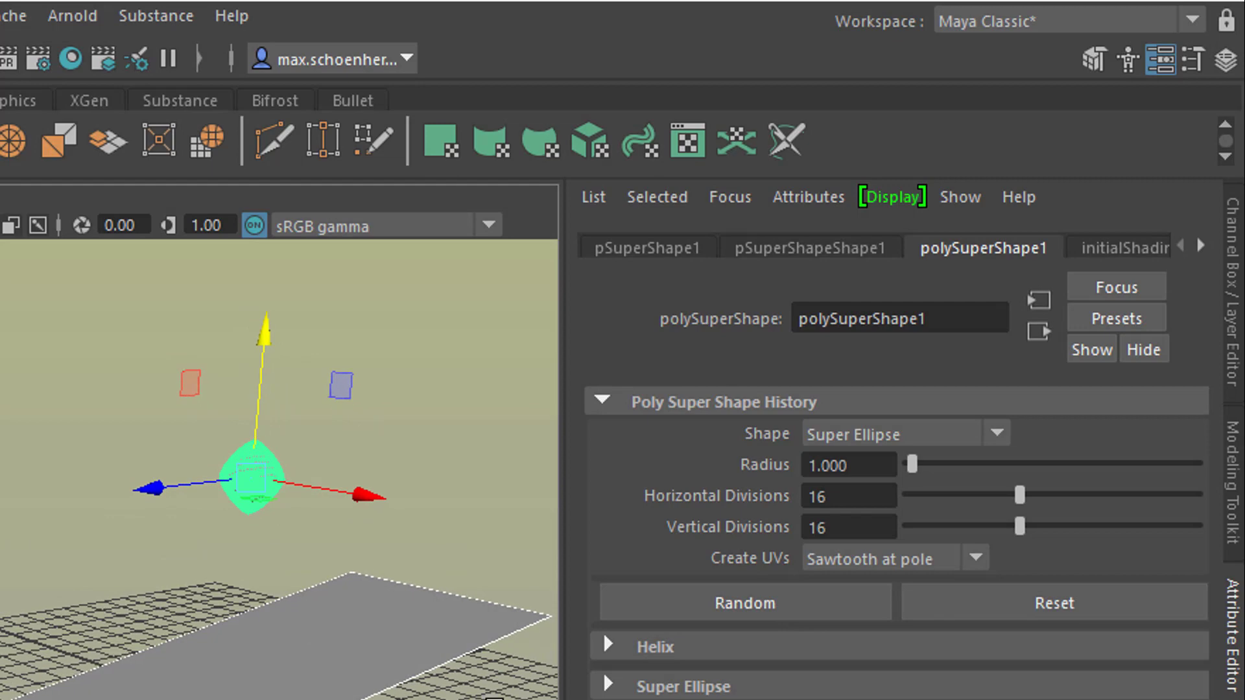
{"action": "key", "text": "r"}
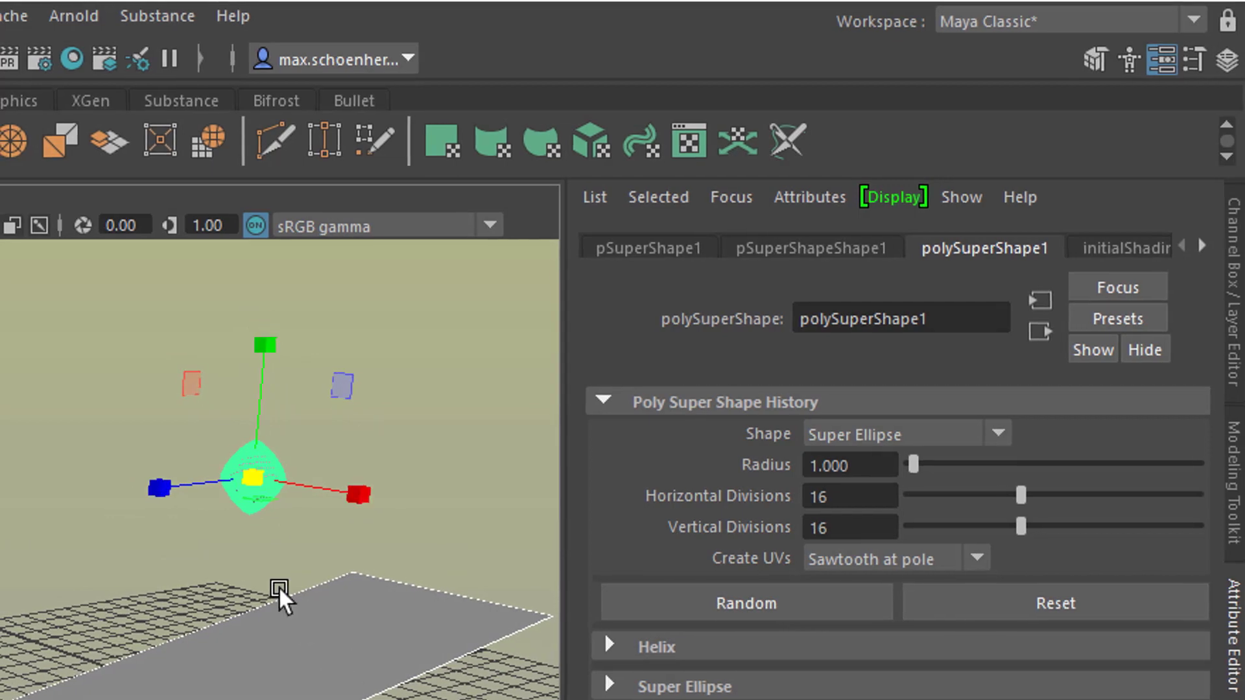
{"action": "left_click_drag", "start_coordinate": [262, 480], "coordinate": [378, 468]}
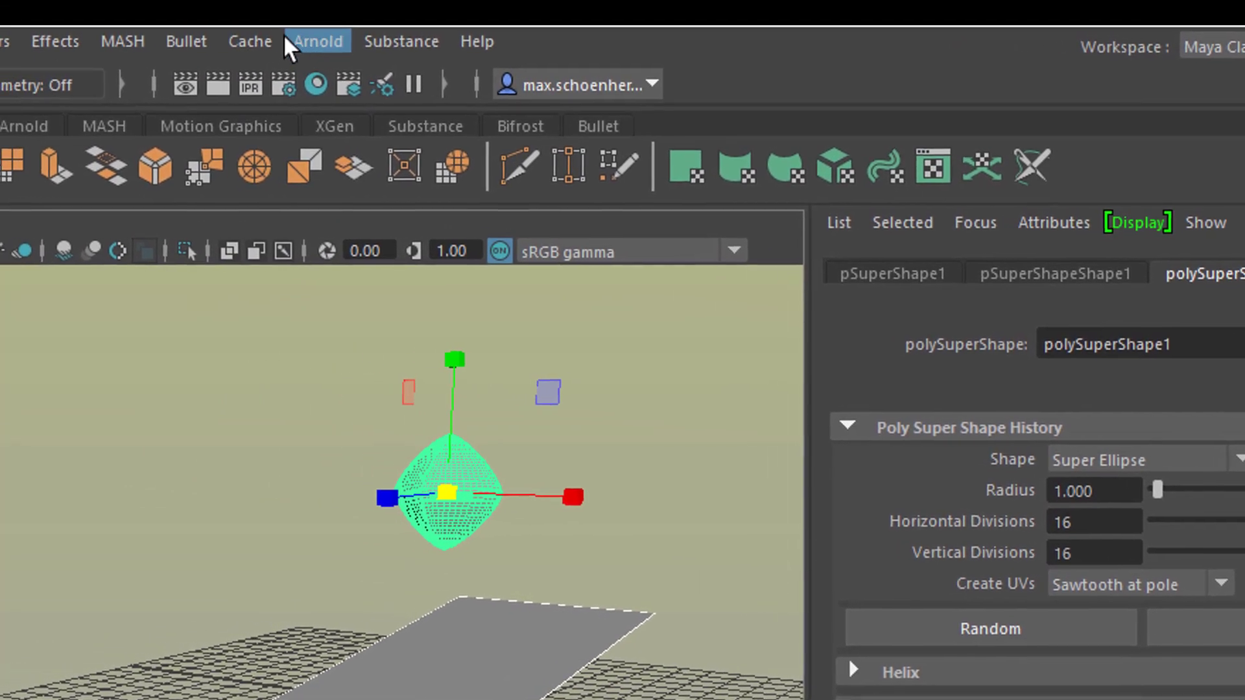
- Make the super ellipse an active rigid body and play the simulation to test its box collider on the ramp
{"action": "left_click", "coordinate": [265, 52]}
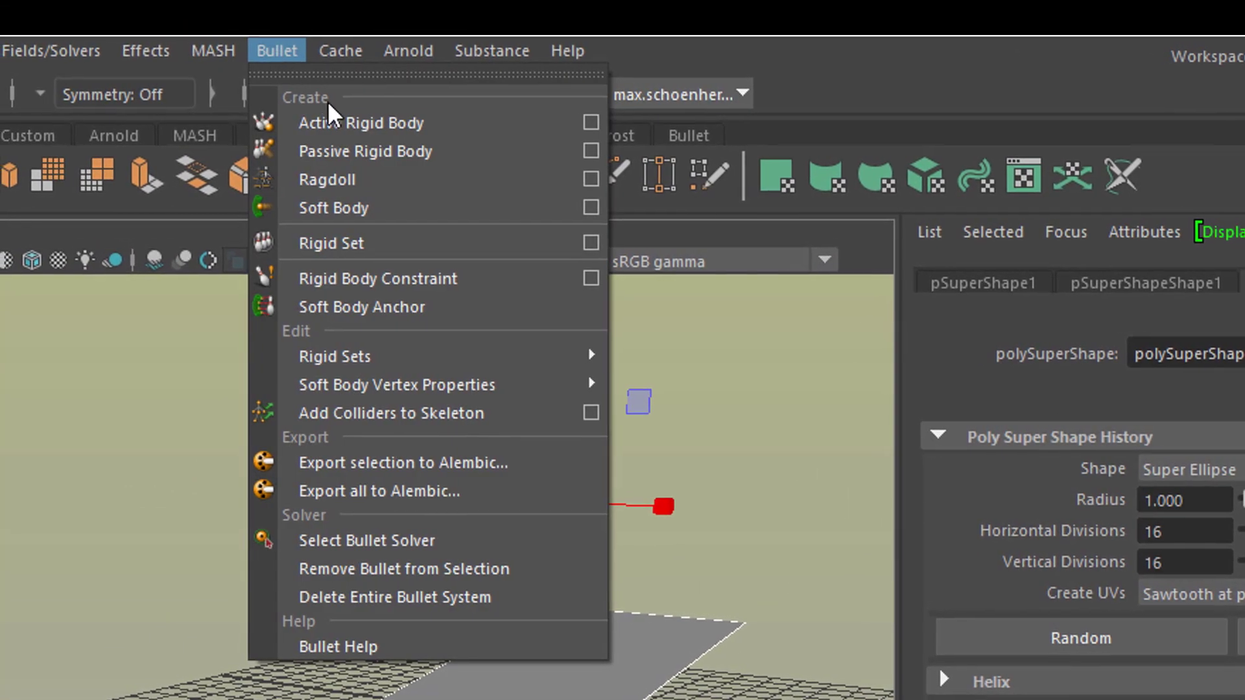
{"action": "left_click", "coordinate": [291, 121]}
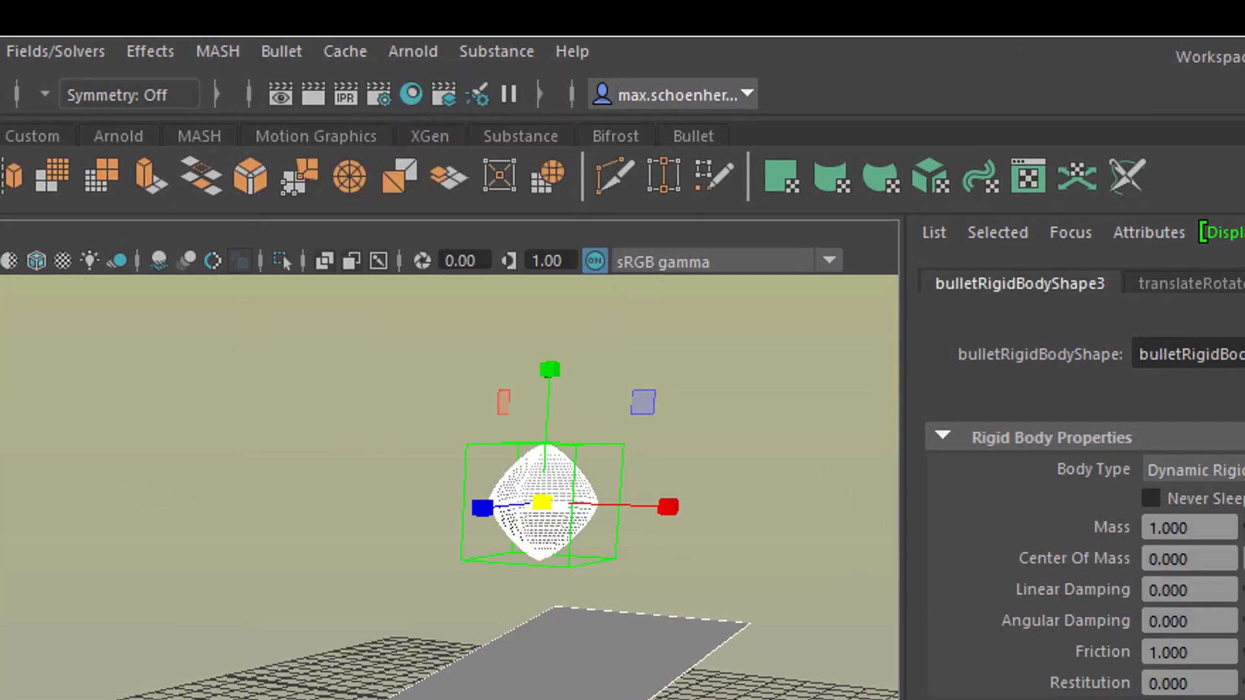
{"action": "key", "text": "alt+v"}
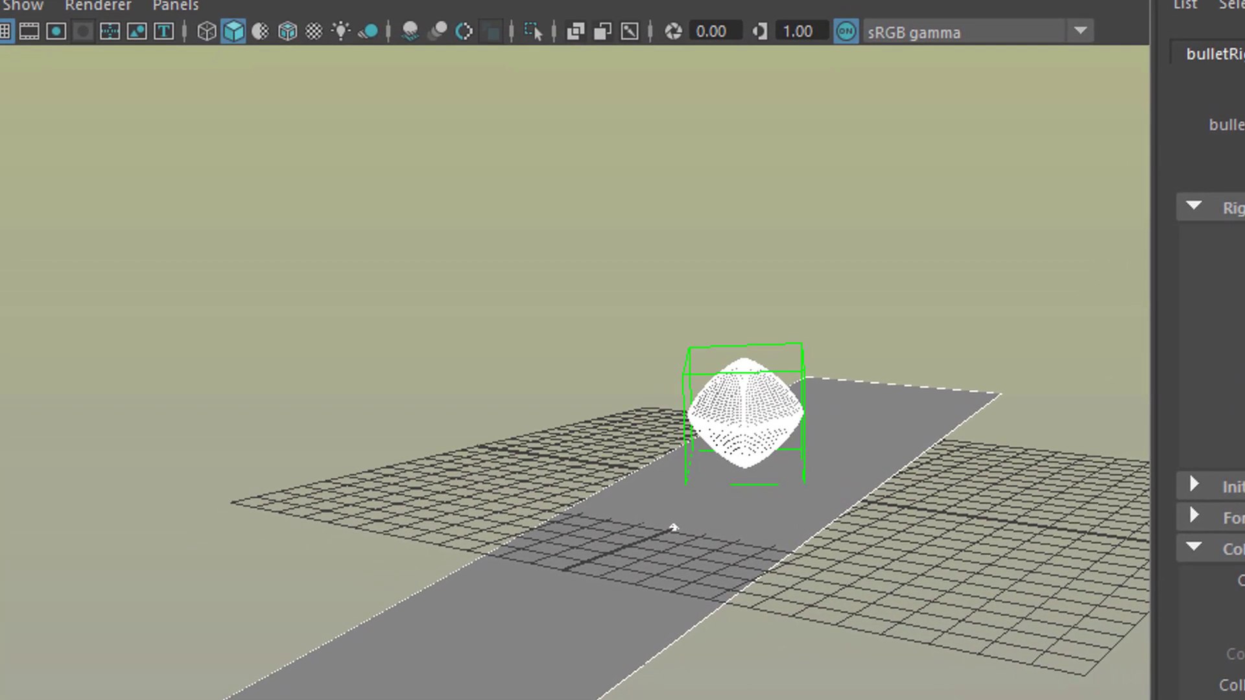
{"action": "key", "text": "alt+v"}
{"action": "mouse_move", "coordinate": [623, 402]}
{"action": "left_mouse_down", "text": "alt"}
{"action": "mouse_move", "coordinate": [804, 350]}
{"action": "mouse_move", "coordinate": [606, 384]}
{"action": "left_mouse_up", "text": "alt"}
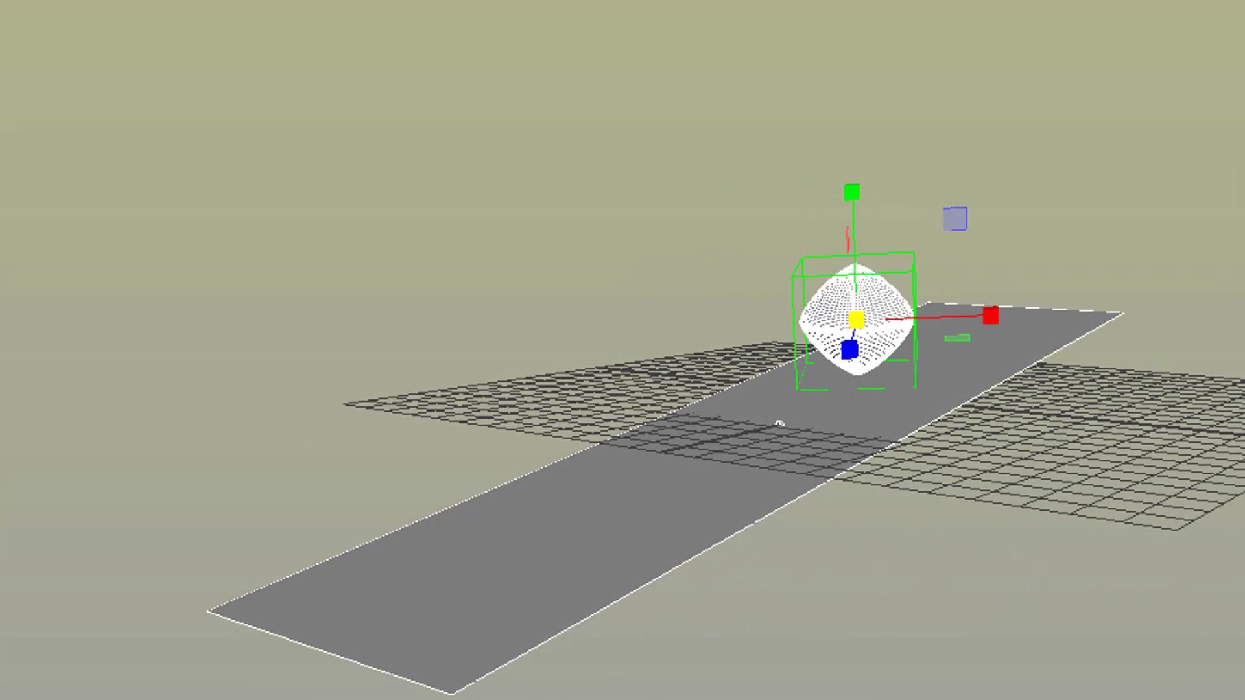
- Set the super ellipse's Collider Shape Type to sphere and play the simulation to test it on the ramp
{"action": "key", "text": "alt+shift+v"}
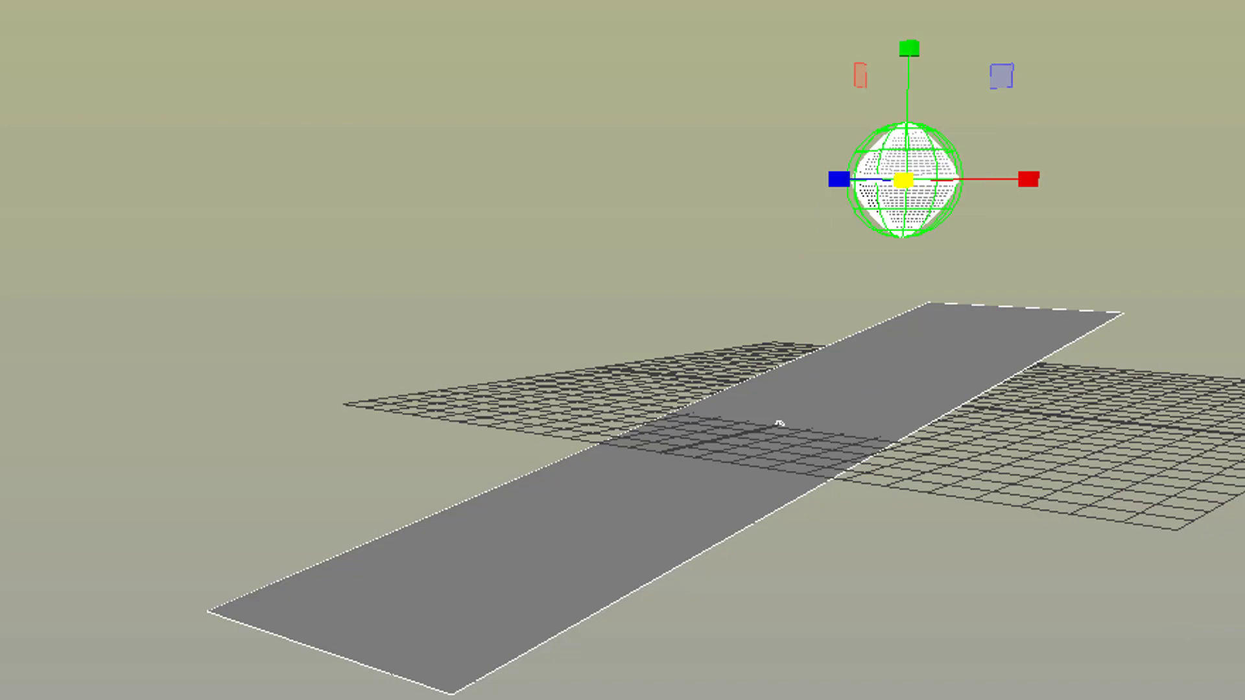
{"action": "middle_click_drag", "start_coordinate": [982, 363], "coordinate": [845, 594], "text": "alt"}
{"action": "right_click_drag", "start_coordinate": [844, 593], "coordinate": [853, 636], "text": "alt"}
{"action": "left_click_drag", "start_coordinate": [853, 636], "coordinate": [882, 453], "text": "alt"}
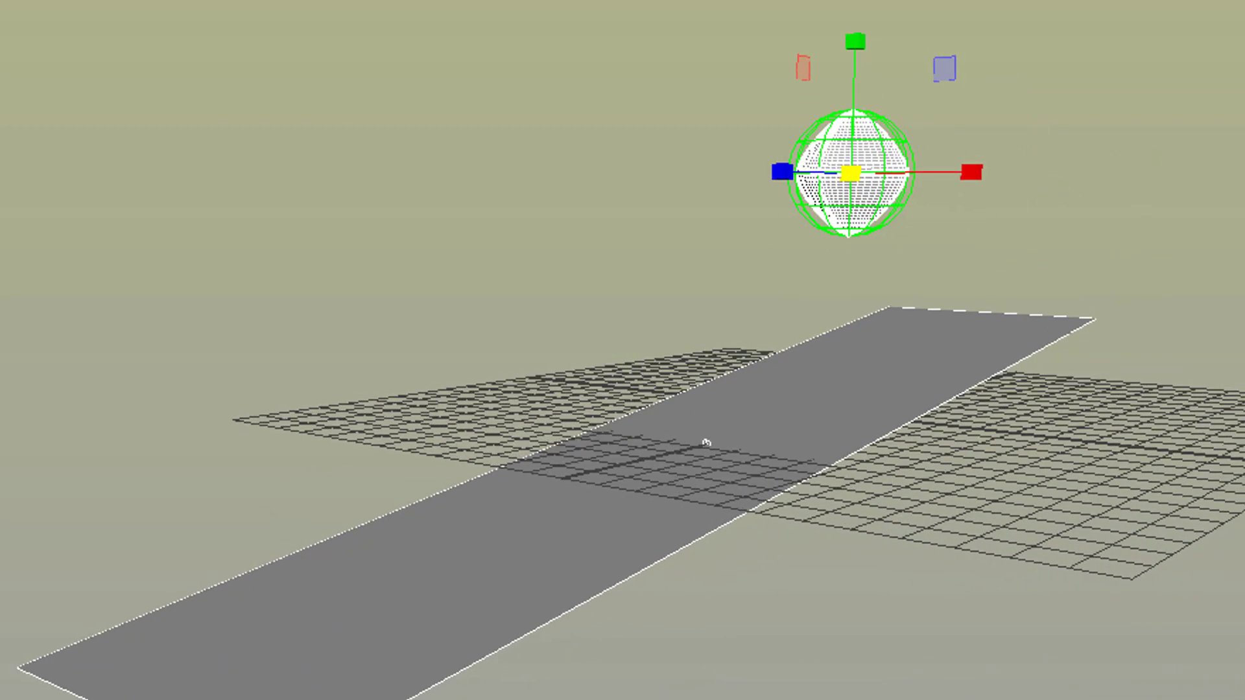
{"action": "key", "text": "alt+v"}
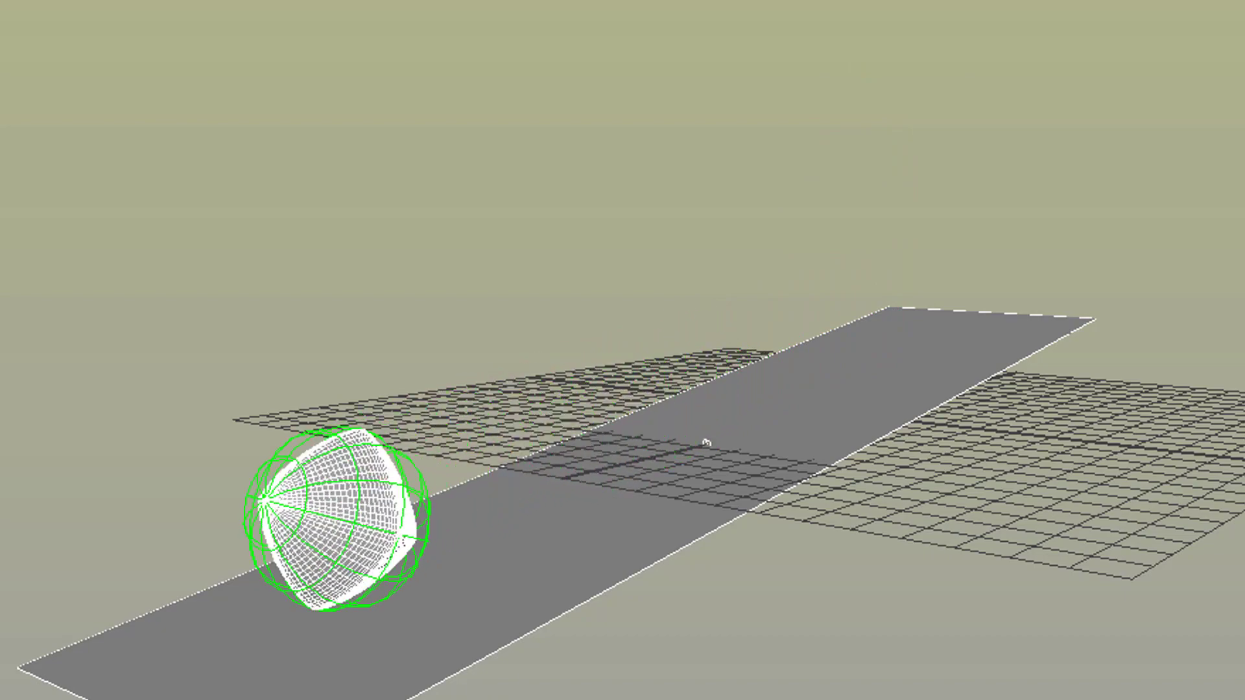
{"action": "key", "text": "alt+v"}
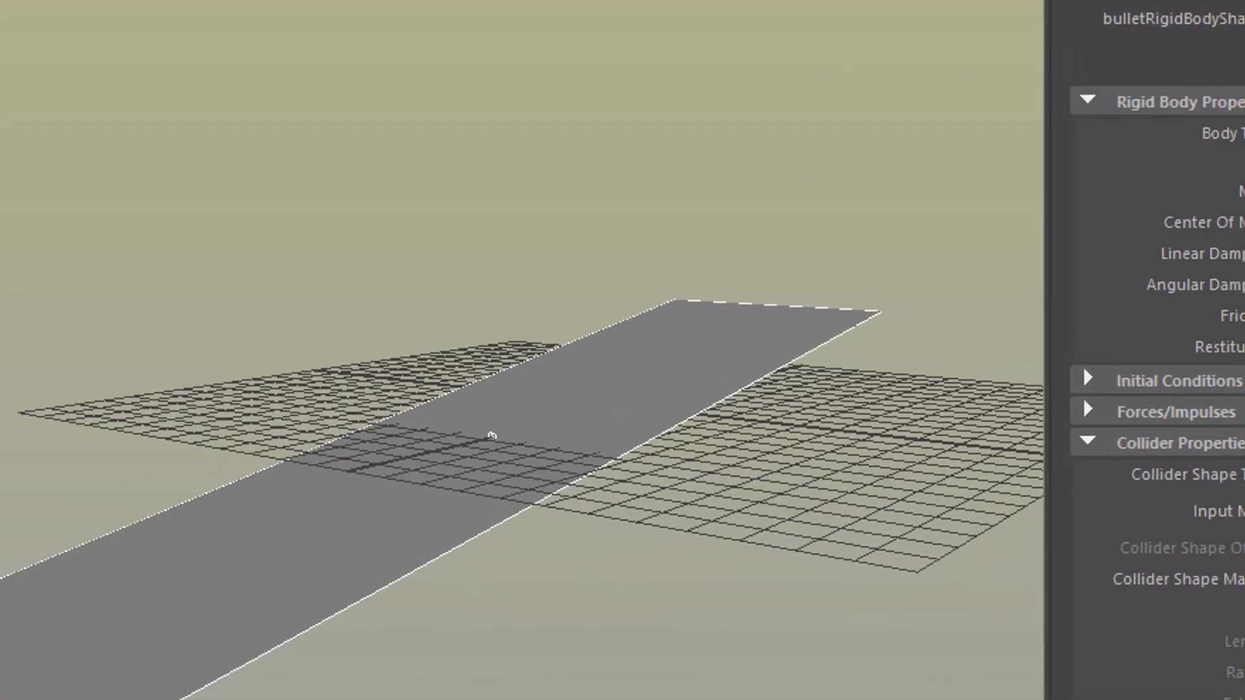
- Rewind the simulation to its start and set the super ellipse's Collider Shape Type to hull
{"action": "key", "text": "alt+shift+v"}
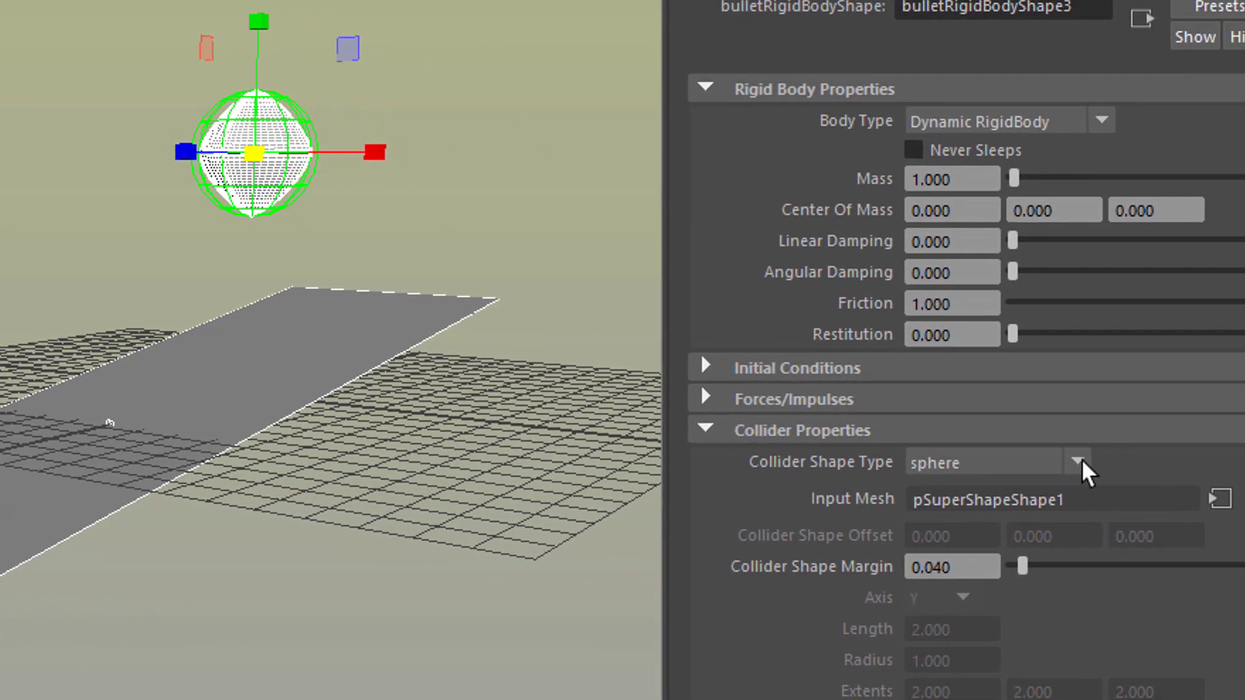
{"action": "left_click", "coordinate": [1195, 465]}
{"action": "left_click", "coordinate": [988, 573]}
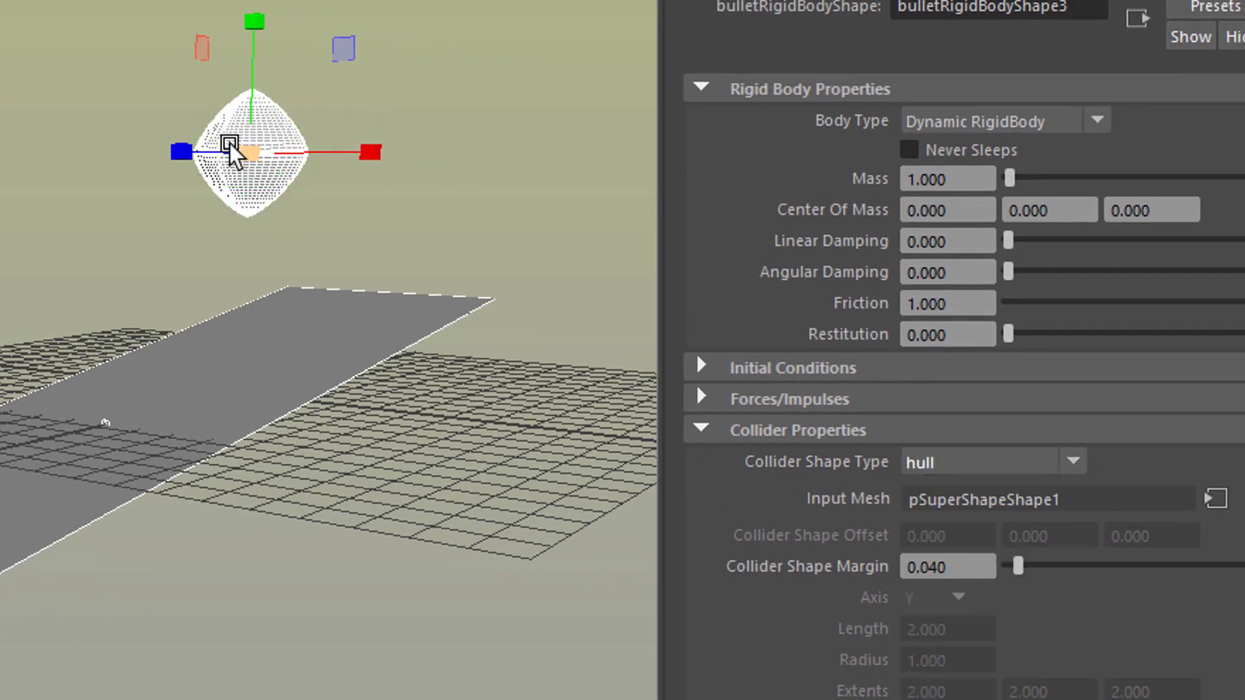
- Set the super ellipse's Initial Velocity in X to -1 and play the simulation to test the hull collider on the ramp
{"action": "scroll", "coordinate": [960, 389], "scroll_direction": "down", "scroll_amount": 2}
{"action": "scroll", "coordinate": [963, 384], "scroll_direction": "down", "scroll_amount": 5}
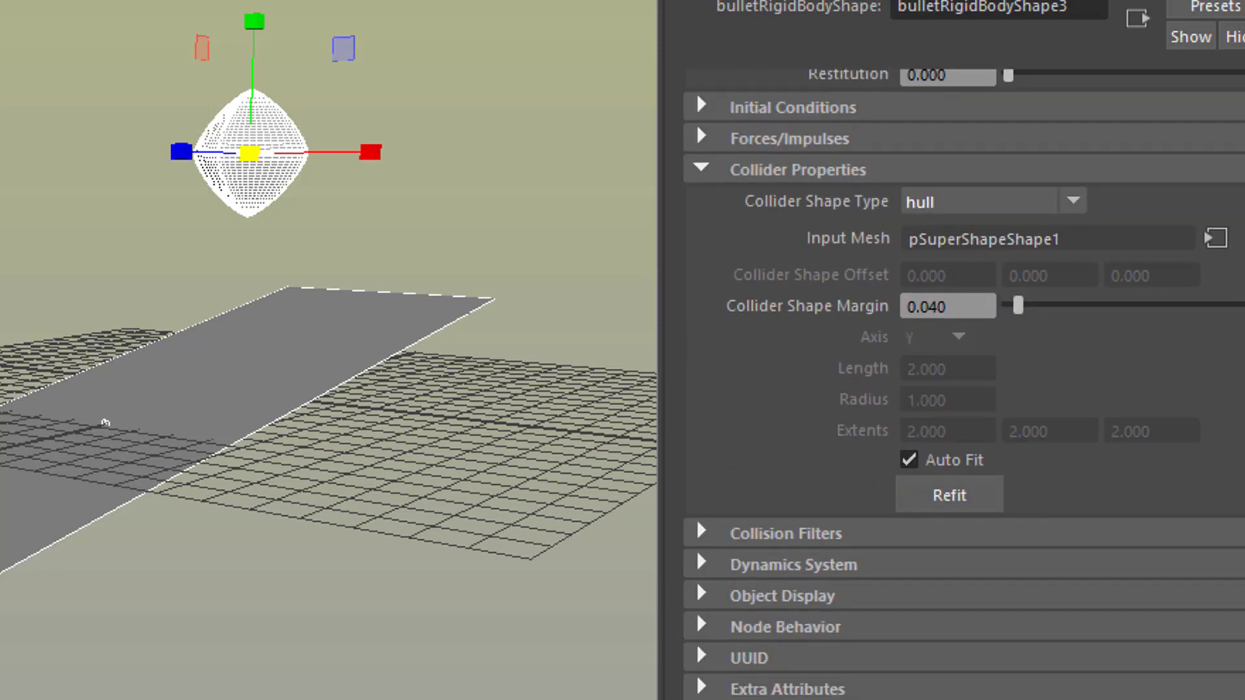
{"action": "scroll", "coordinate": [810, 337], "scroll_direction": "up", "scroll_amount": 7}
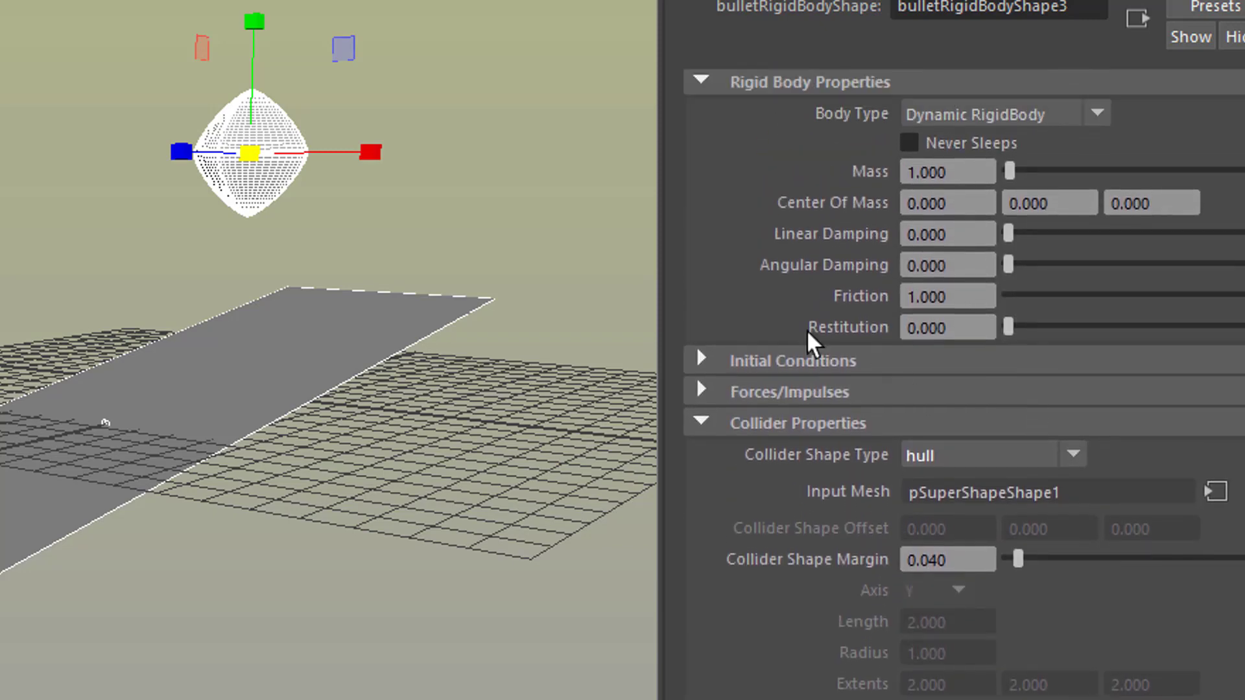
{"action": "left_click", "coordinate": [702, 361]}
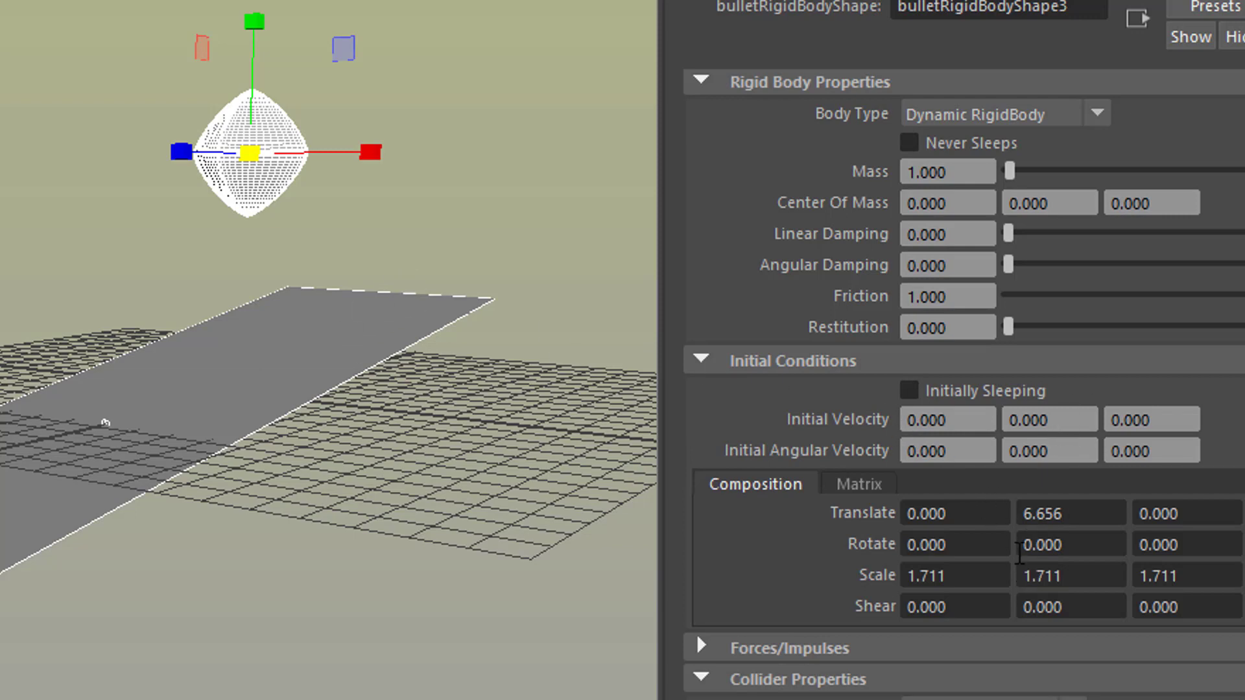
{"action": "left_click_drag", "start_coordinate": [966, 428], "coordinate": [867, 435]}
{"action": "type", "text": "-1"}
{"action": "key", "text": "Return"}
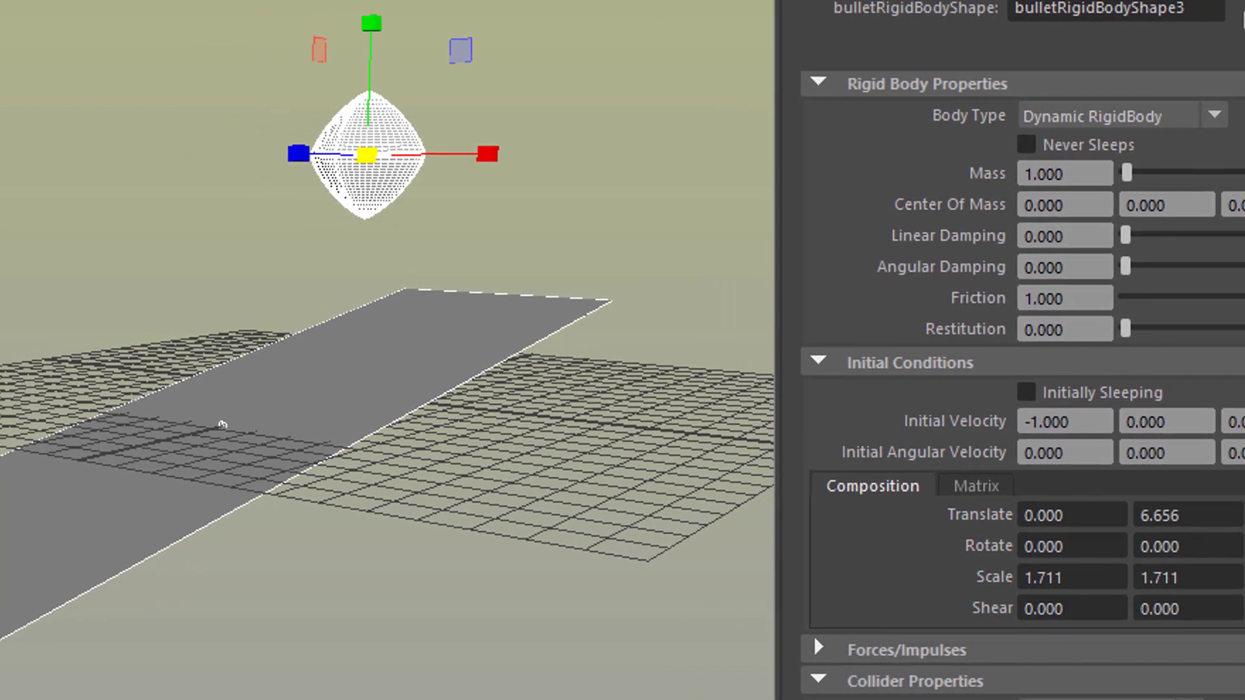
{"action": "key", "text": "alt+v"}
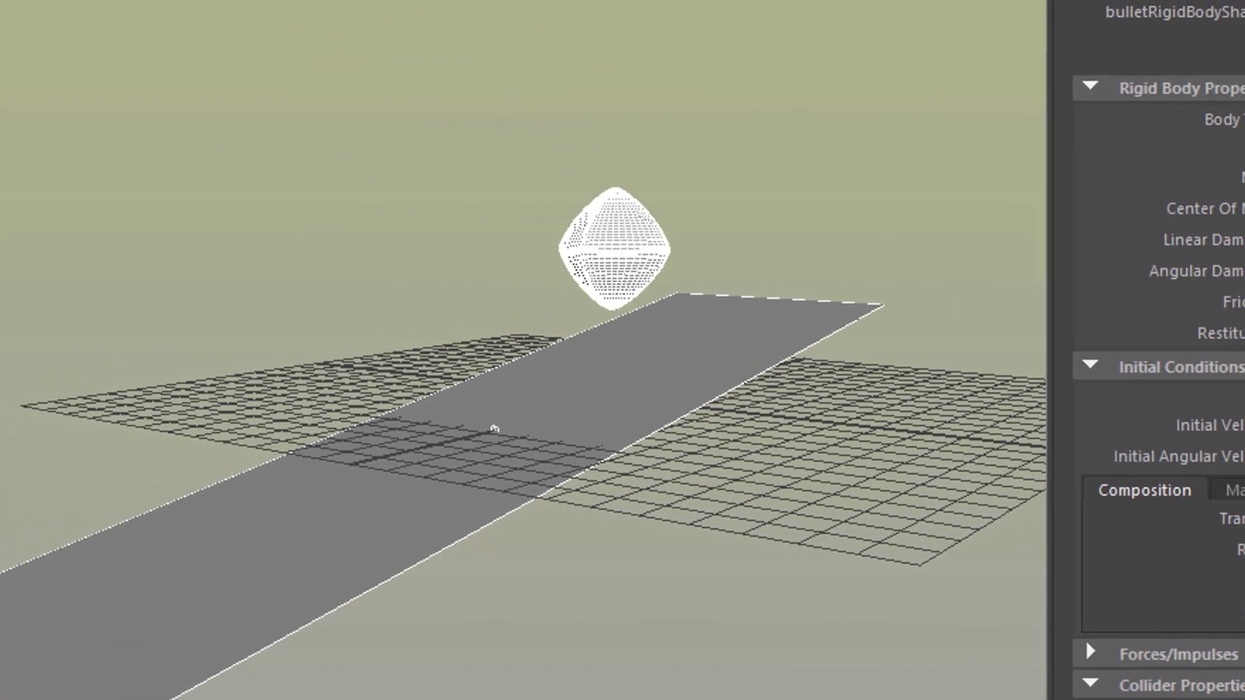
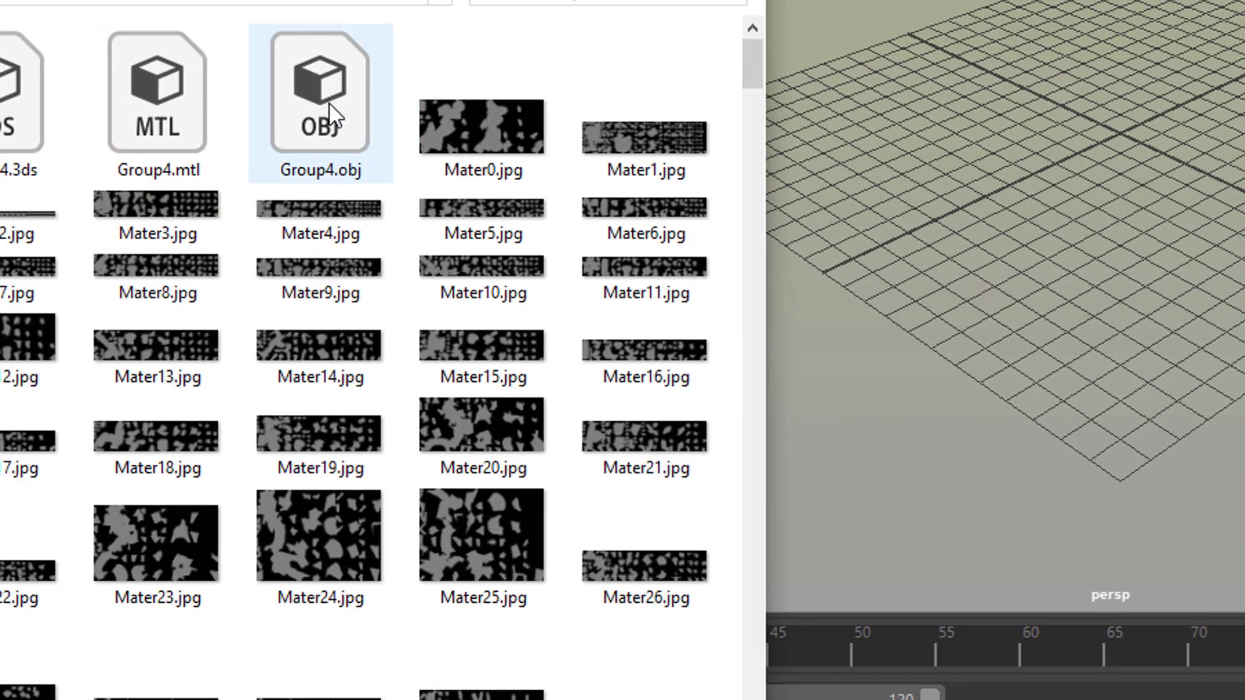
- Import the skeleton model Group4.obj into the Maya scene and delete one of the two skeletons
{"action": "left_click", "coordinate": [347, 104]}
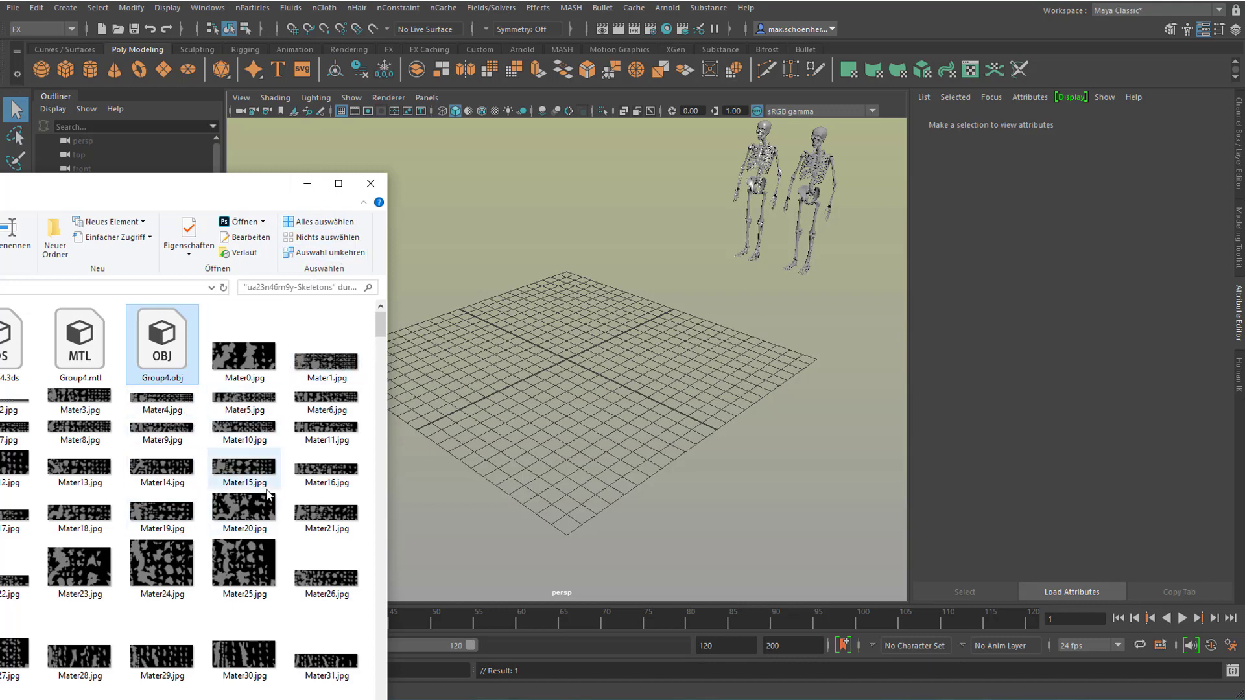
{"action": "left_click", "coordinate": [308, 187]}
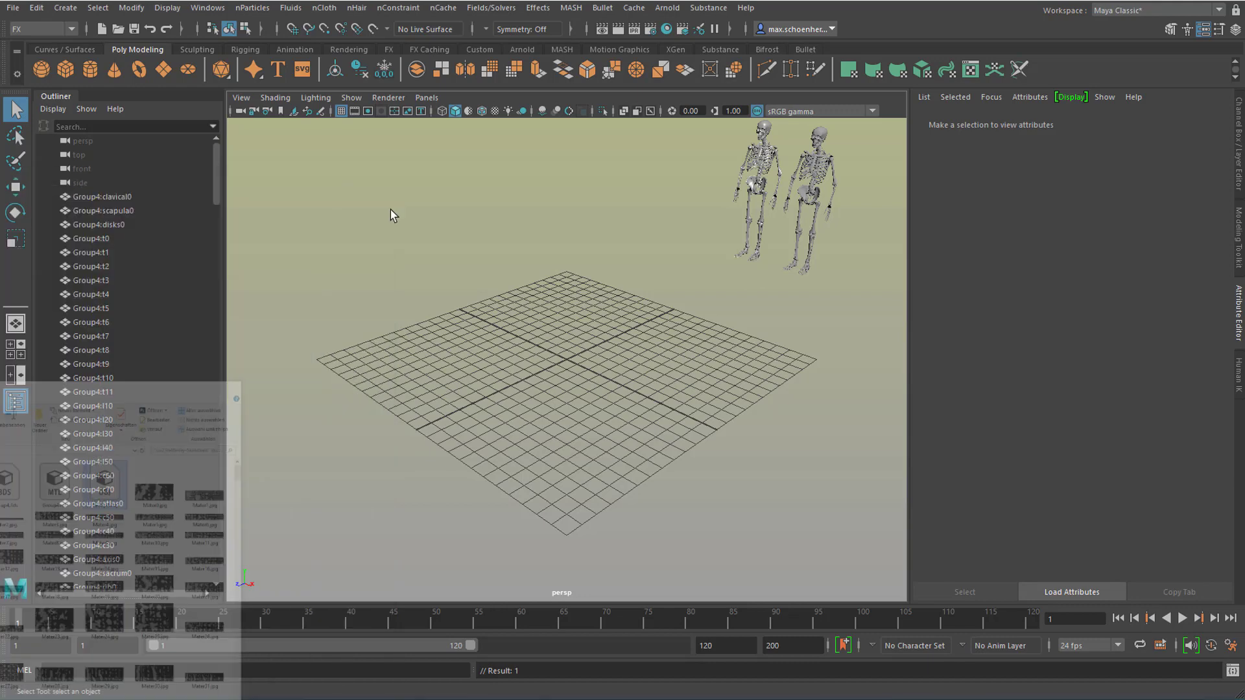
{"action": "left_click_drag", "start_coordinate": [473, 411], "coordinate": [515, 342], "text": "alt"}
{"action": "middle_click_drag", "start_coordinate": [514, 342], "coordinate": [450, 495], "text": "alt"}
{"action": "right_click_drag", "start_coordinate": [450, 494], "coordinate": [765, 494], "text": "alt"}
{"action": "left_click_drag", "start_coordinate": [765, 494], "coordinate": [597, 517], "text": "alt"}
{"action": "left_click_drag", "start_coordinate": [544, 291], "coordinate": [673, 546]}
{"action": "key", "text": "Delete"}
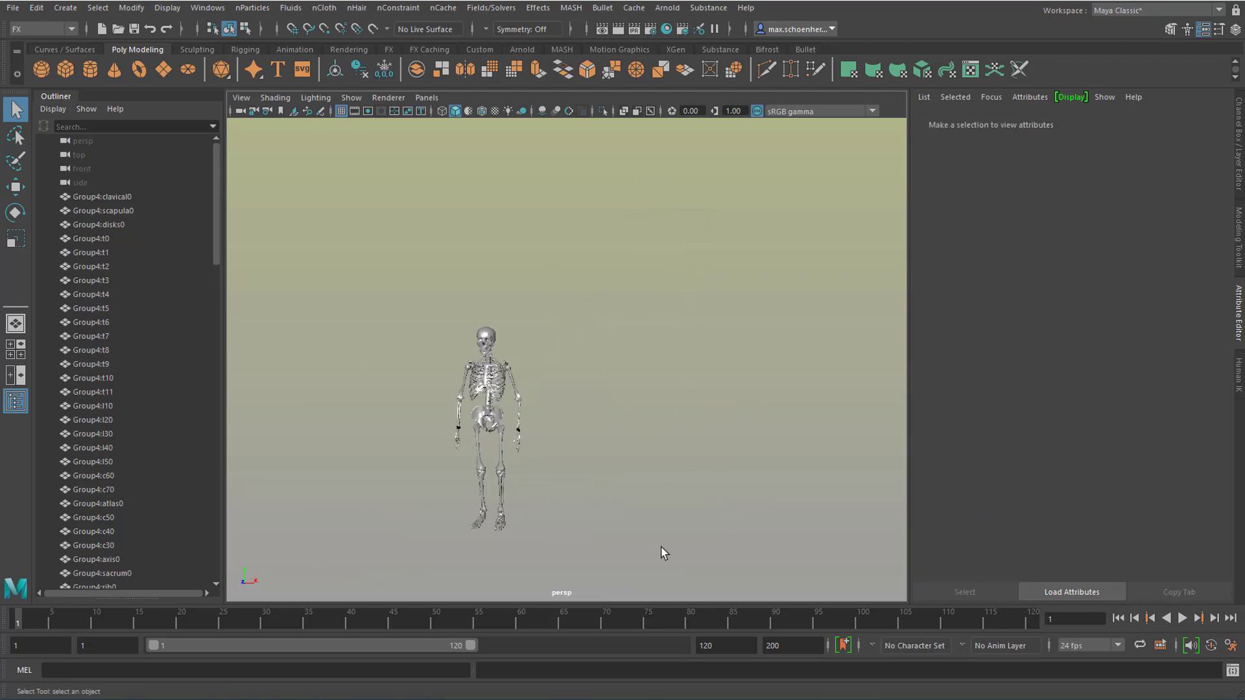
- Select all skeleton meshes from clavical0 to jteeth0, and select only the radius bones of the forearms
{"action": "middle_click_drag", "start_coordinate": [637, 437], "coordinate": [739, 340], "text": "alt"}
{"action": "scroll", "coordinate": [540, 425], "scroll_direction": "up", "scroll_amount": 1}
{"action": "right_click_drag", "start_coordinate": [540, 425], "coordinate": [972, 418], "text": "alt"}
{"action": "middle_click_drag", "start_coordinate": [702, 456], "coordinate": [804, 377], "text": "alt"}
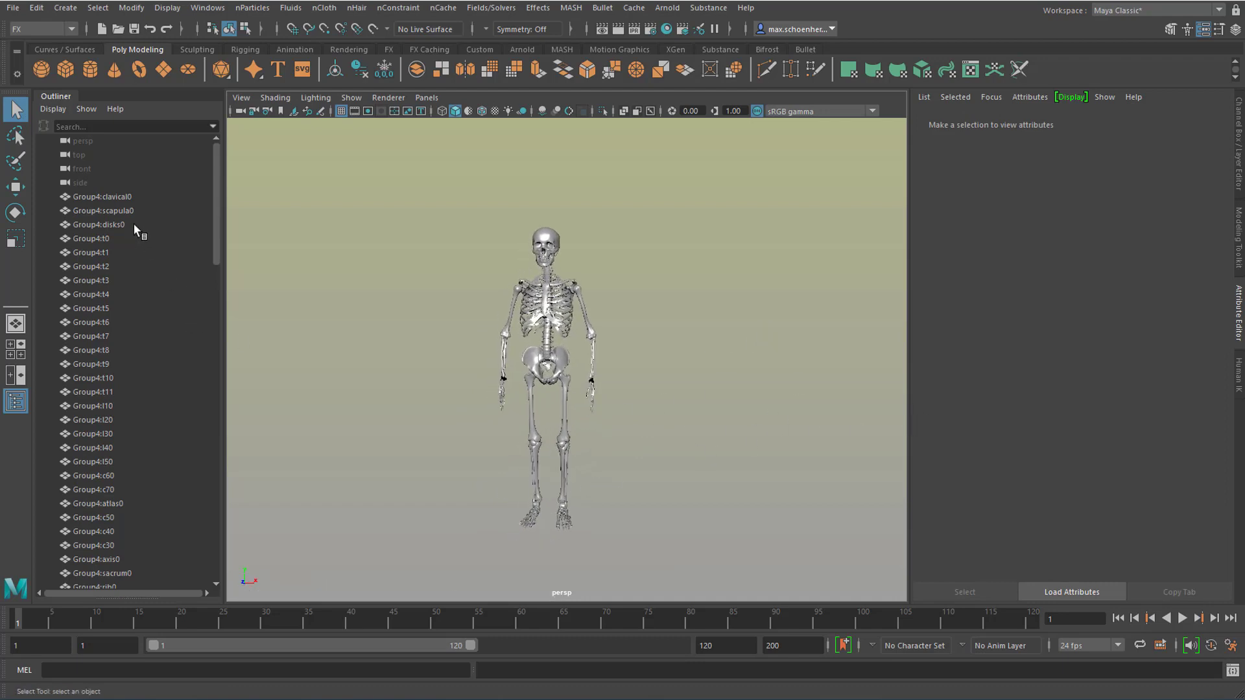
{"action": "left_click", "coordinate": [127, 197]}
{"action": "left_click_drag", "start_coordinate": [215, 205], "coordinate": [231, 319]}
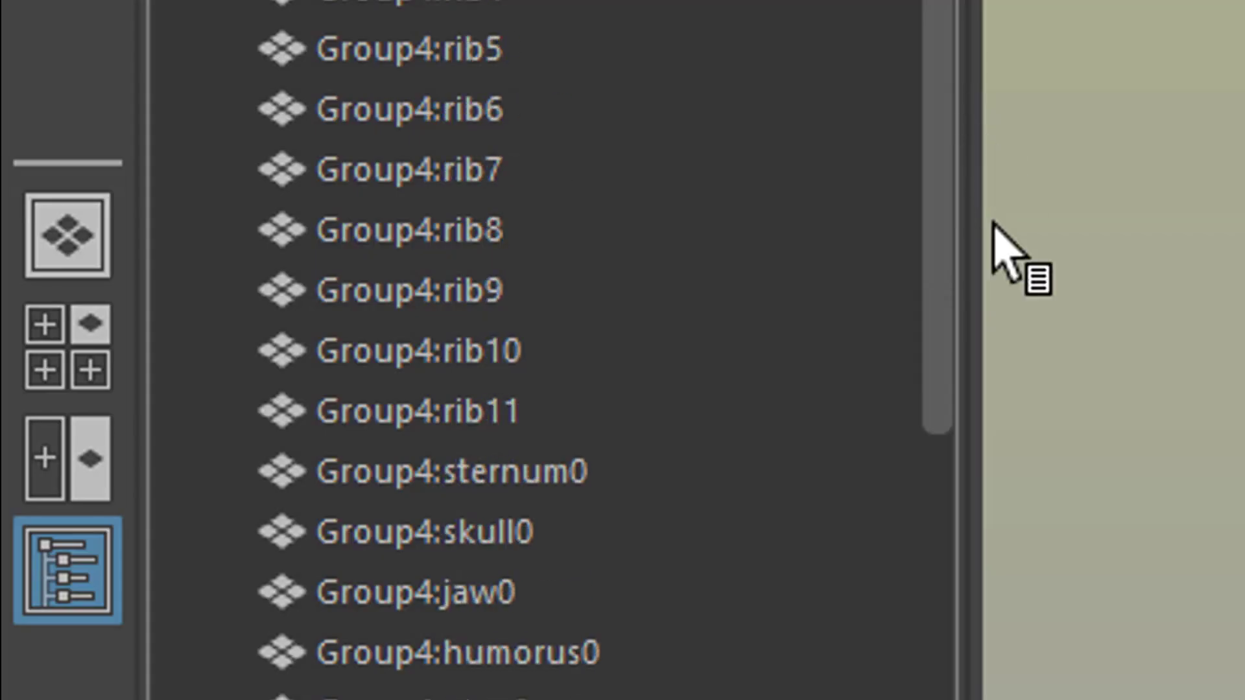
{"action": "left_click_drag", "start_coordinate": [992, 222], "coordinate": [1112, 699]}
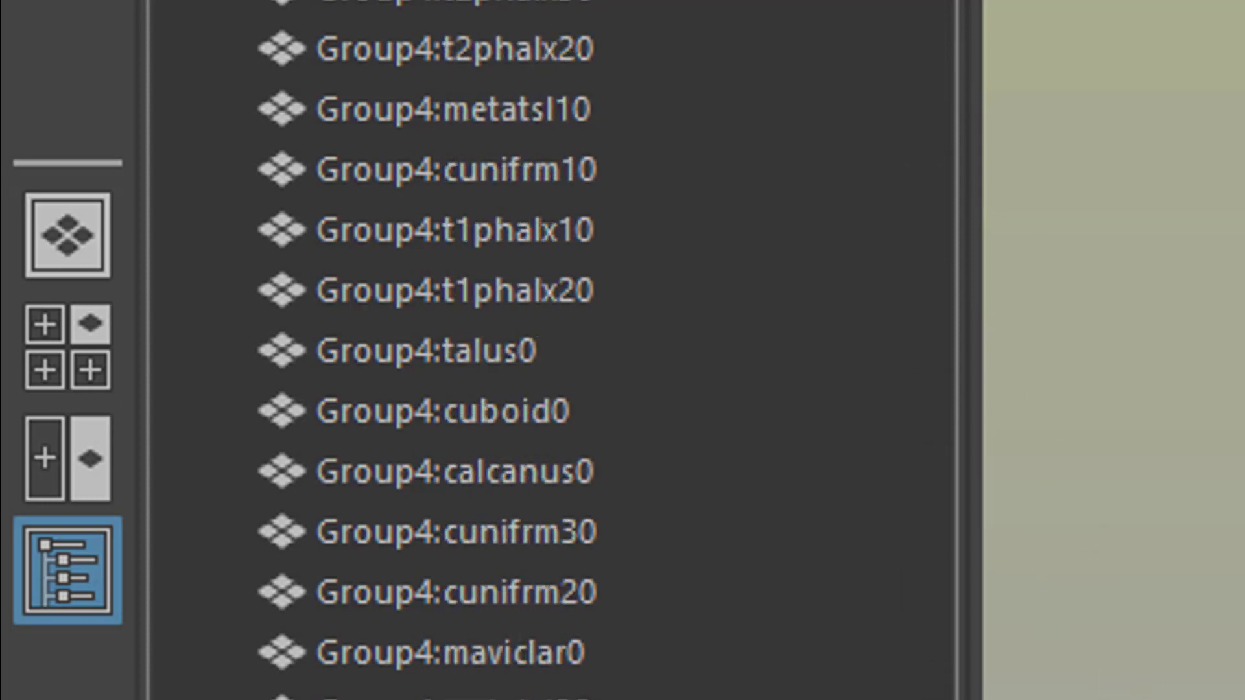
{"action": "left_click", "coordinate": [454, 699], "text": "shift"}
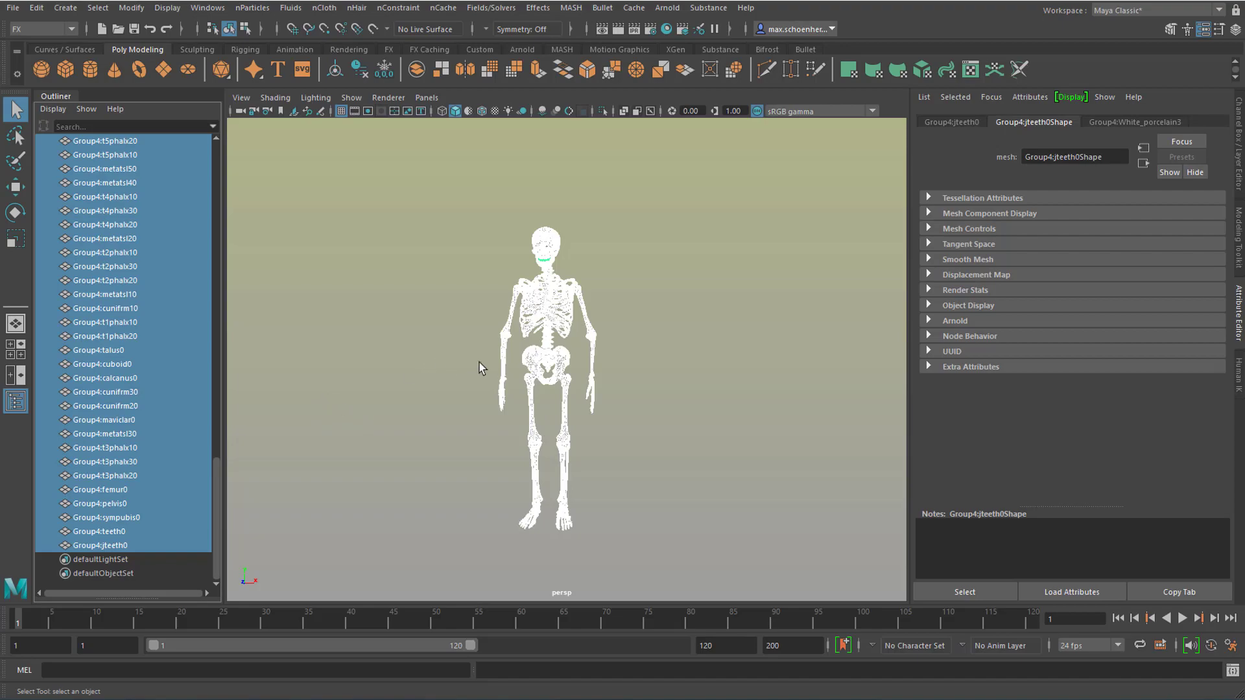
{"action": "left_click", "coordinate": [613, 373]}
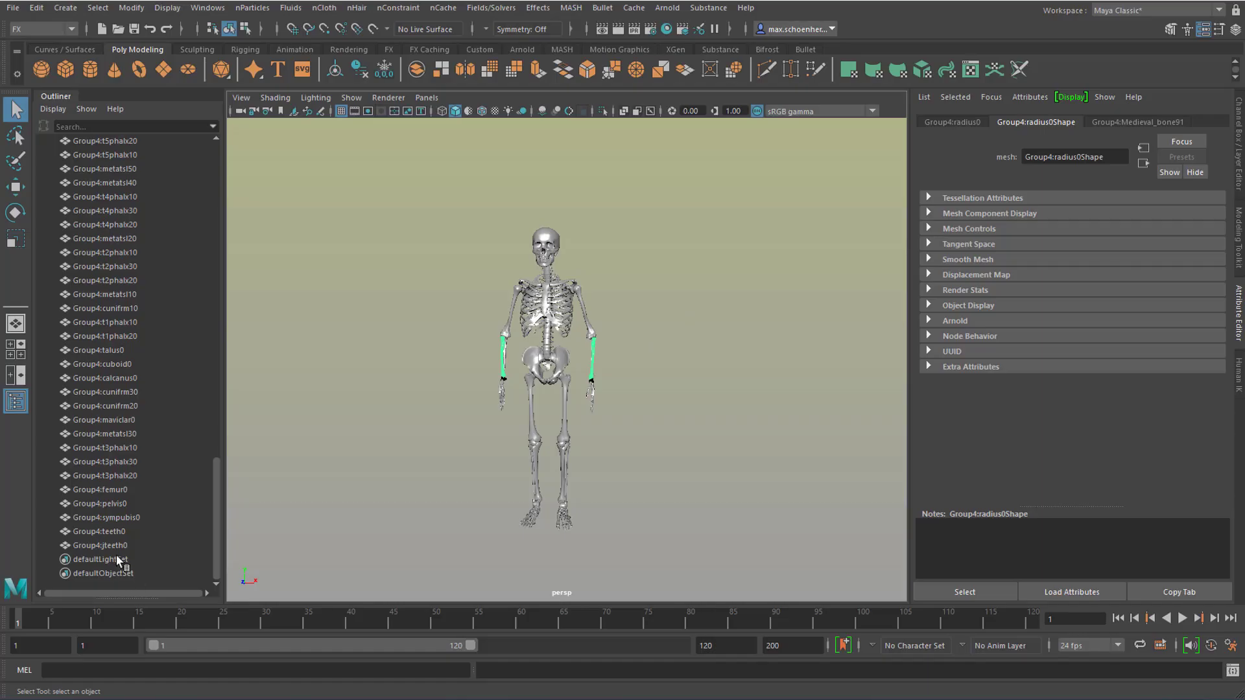
- Select every skeleton mesh from jteeth0 back to clavical0 and make them a Bullet Rigid Set
{"action": "left_click", "coordinate": [116, 547]}
{"action": "scroll", "coordinate": [137, 494], "scroll_direction": "up", "scroll_amount": 15}
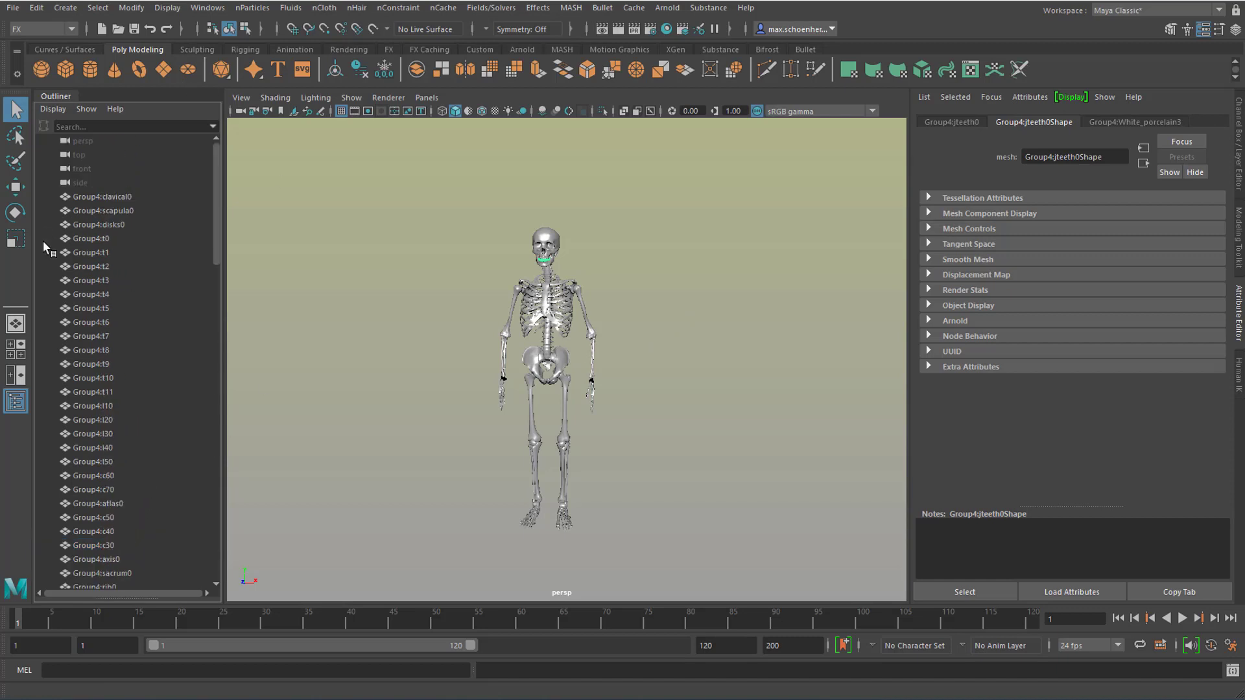
{"action": "left_click", "coordinate": [102, 197], "text": "shift"}
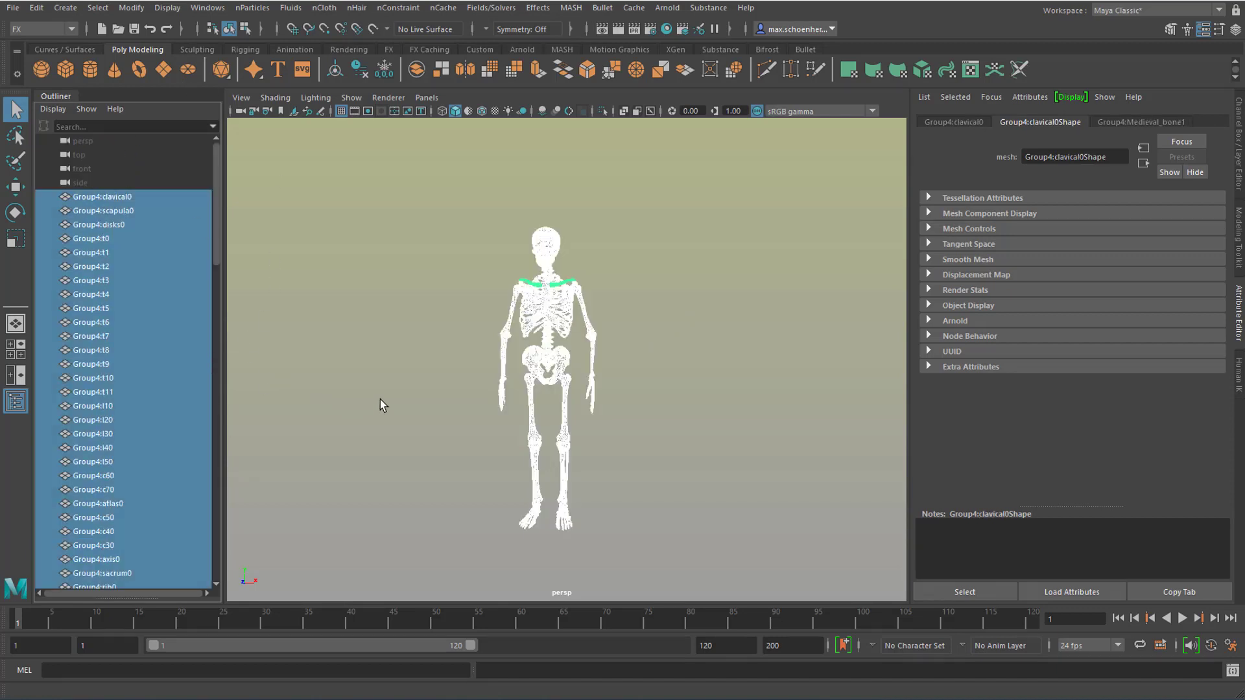
{"action": "left_click", "coordinate": [601, 8]}
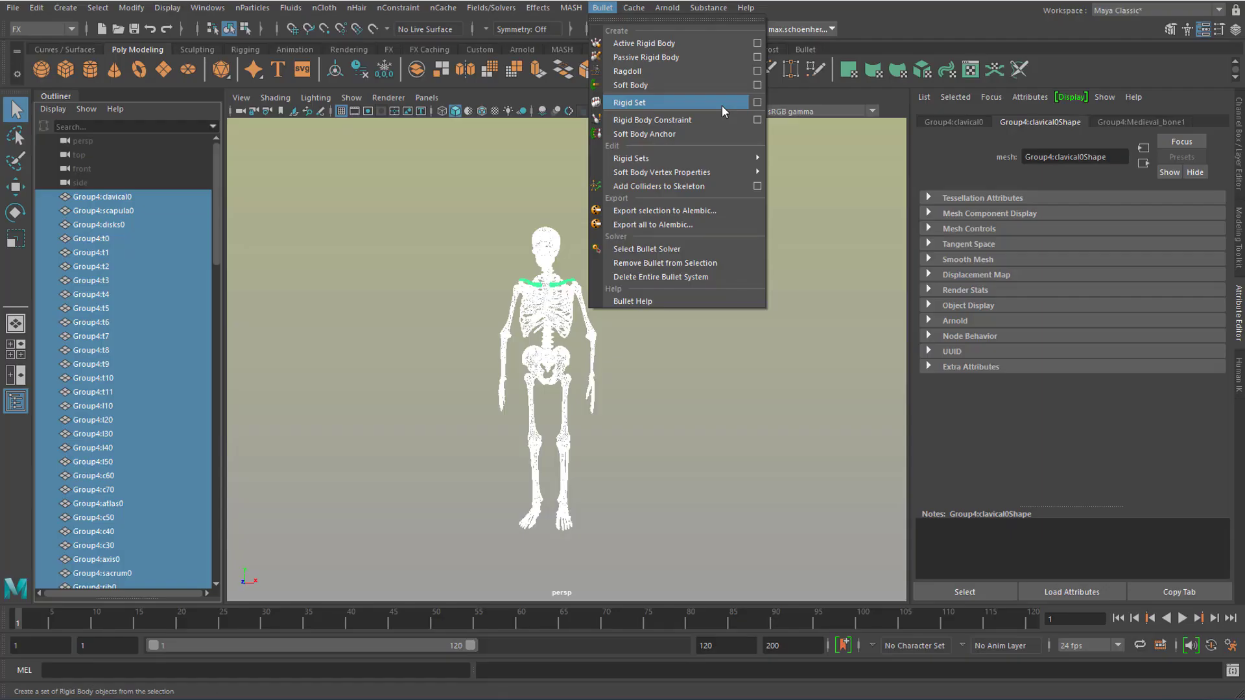
{"action": "left_click", "coordinate": [907, 297]}
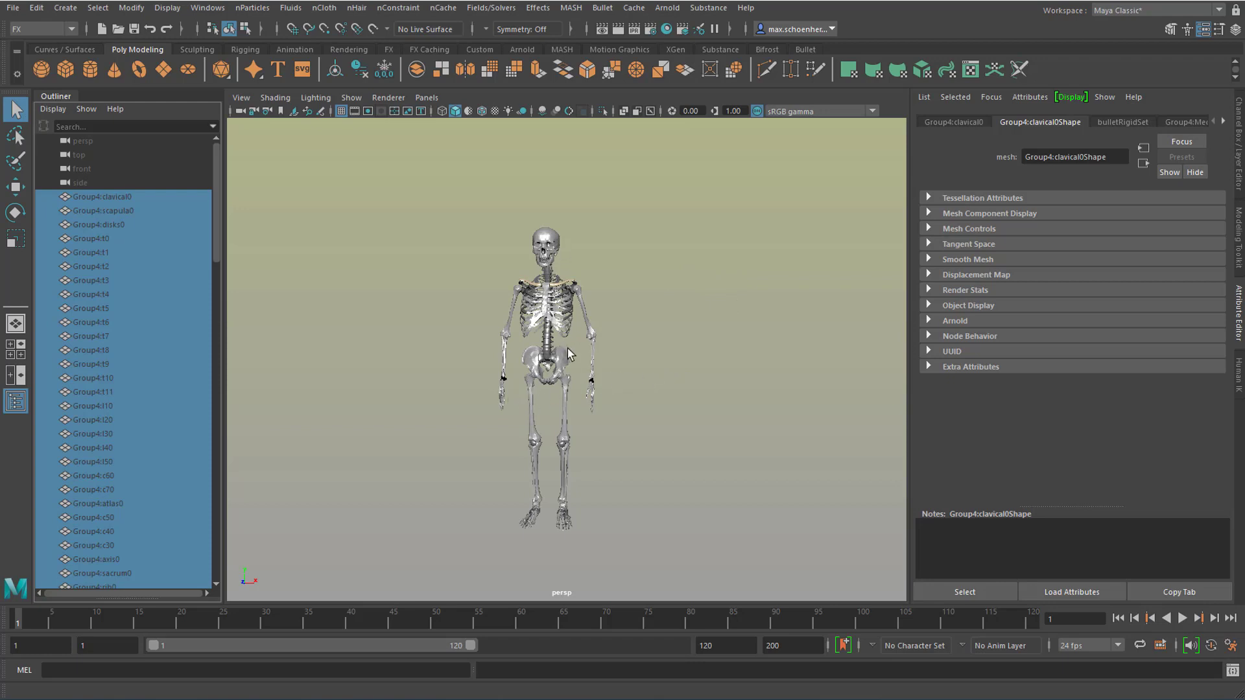
- Play the rigid set simulation, stop it and examine the bones' positions around the grid from several angles
{"action": "scroll", "coordinate": [521, 383], "scroll_direction": "up", "scroll_amount": 1}
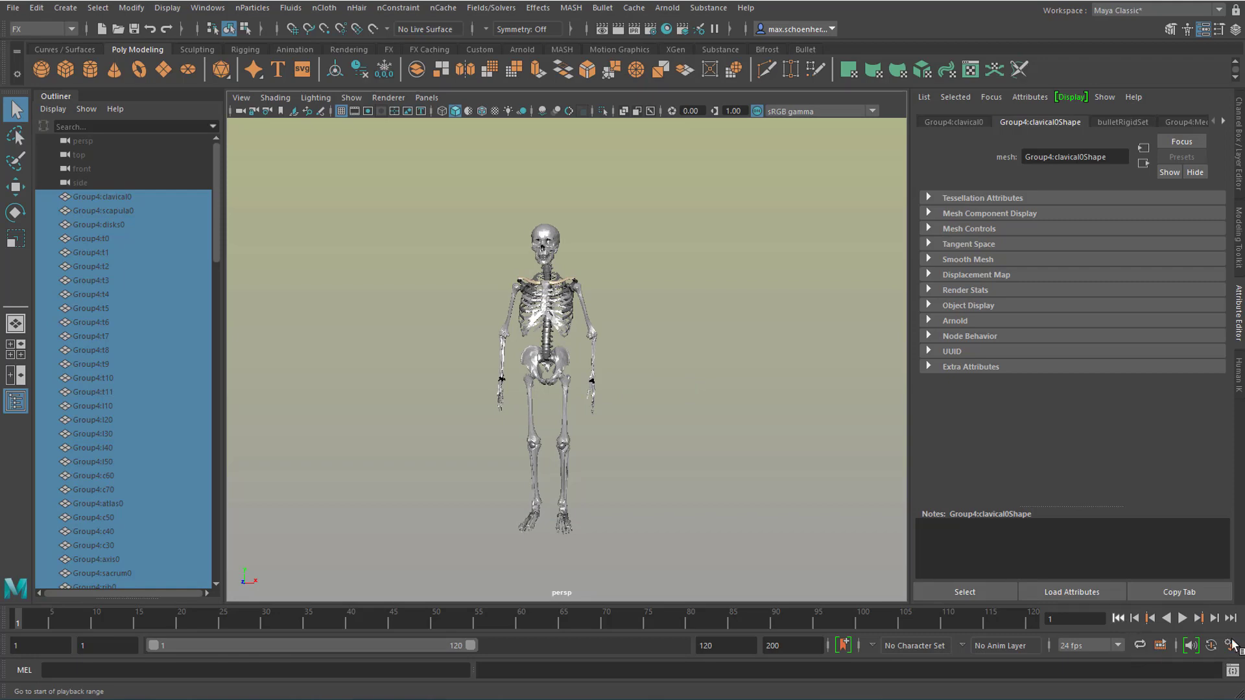
{"action": "left_click", "coordinate": [1182, 619]}
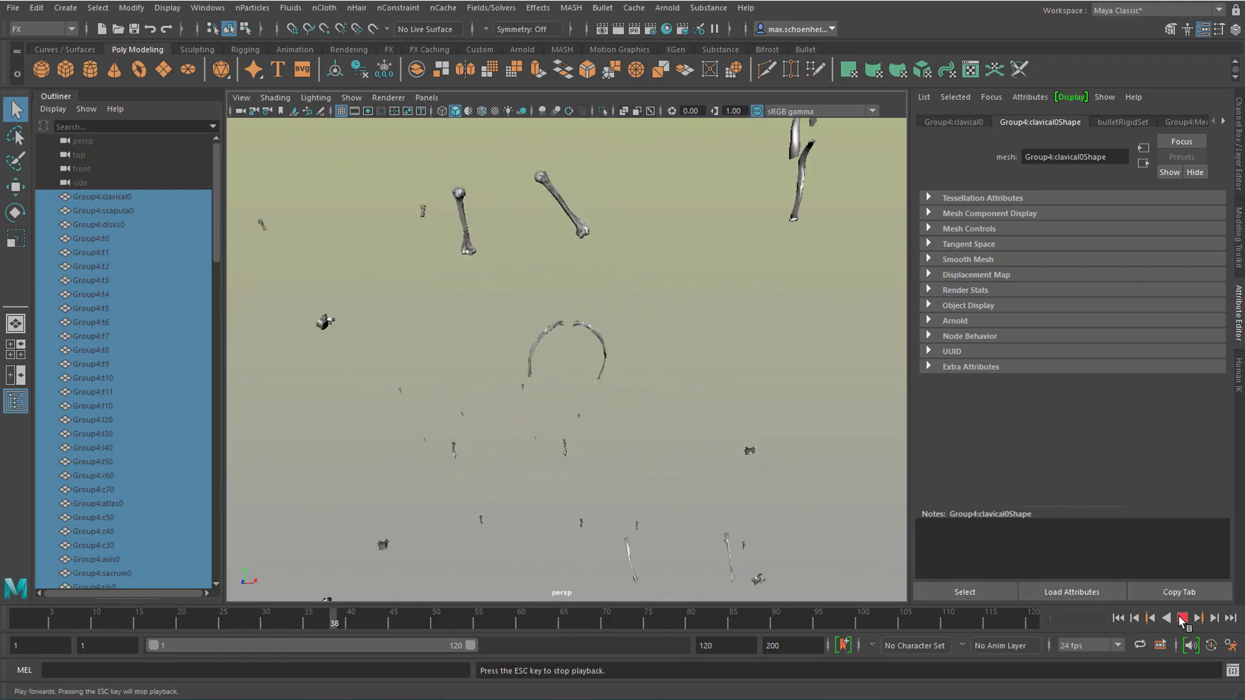
{"action": "left_click", "coordinate": [1182, 618]}
{"action": "scroll", "coordinate": [403, 476], "scroll_direction": "down", "scroll_amount": 8}
{"action": "scroll", "coordinate": [566, 370], "scroll_direction": "down", "scroll_amount": 2}
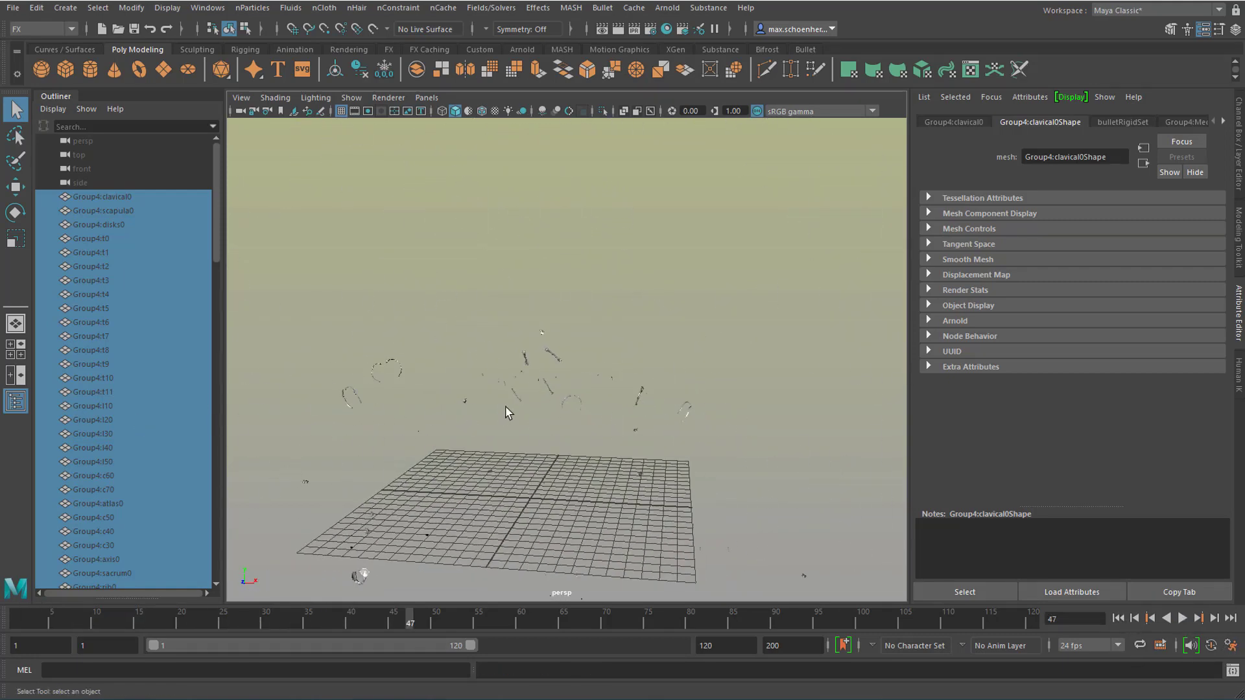
{"action": "left_click_drag", "start_coordinate": [508, 411], "coordinate": [667, 409], "text": "alt"}
{"action": "middle_click_drag", "start_coordinate": [668, 409], "coordinate": [669, 305], "text": "alt"}
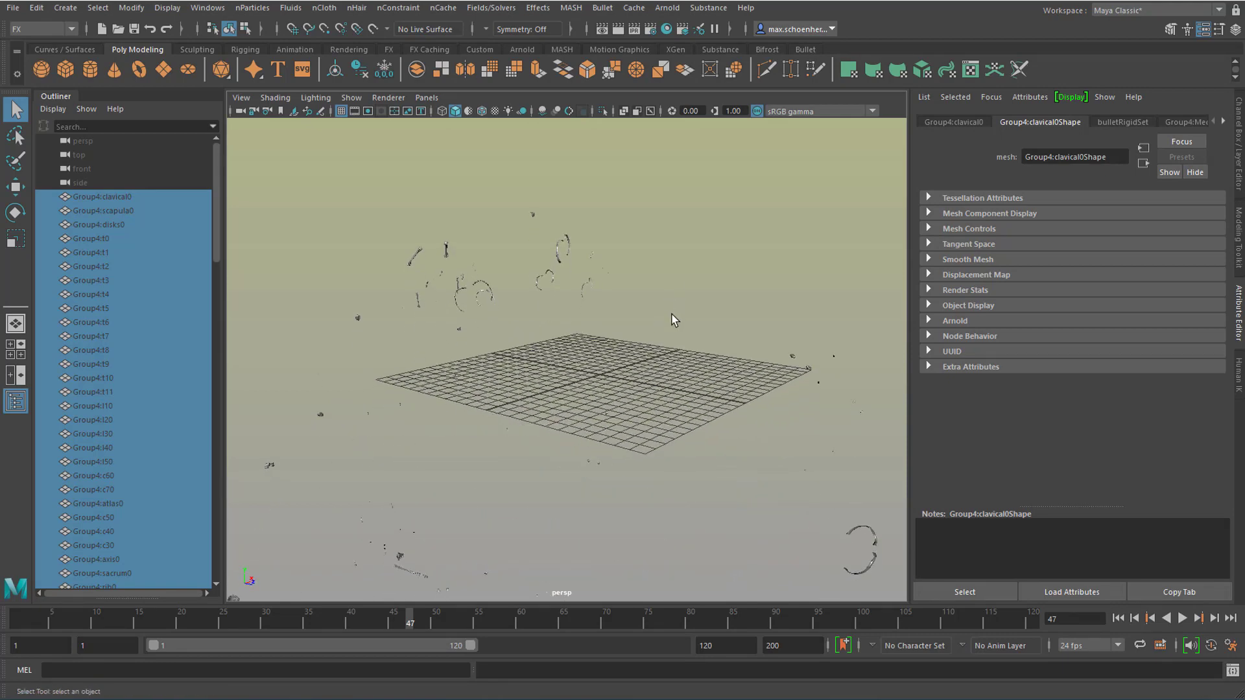
{"action": "scroll", "coordinate": [517, 385], "scroll_direction": "down", "scroll_amount": 5}
{"action": "middle_click_drag", "start_coordinate": [617, 443], "coordinate": [644, 288], "text": "alt"}
{"action": "left_click_drag", "start_coordinate": [644, 288], "coordinate": [729, 415], "text": "alt"}
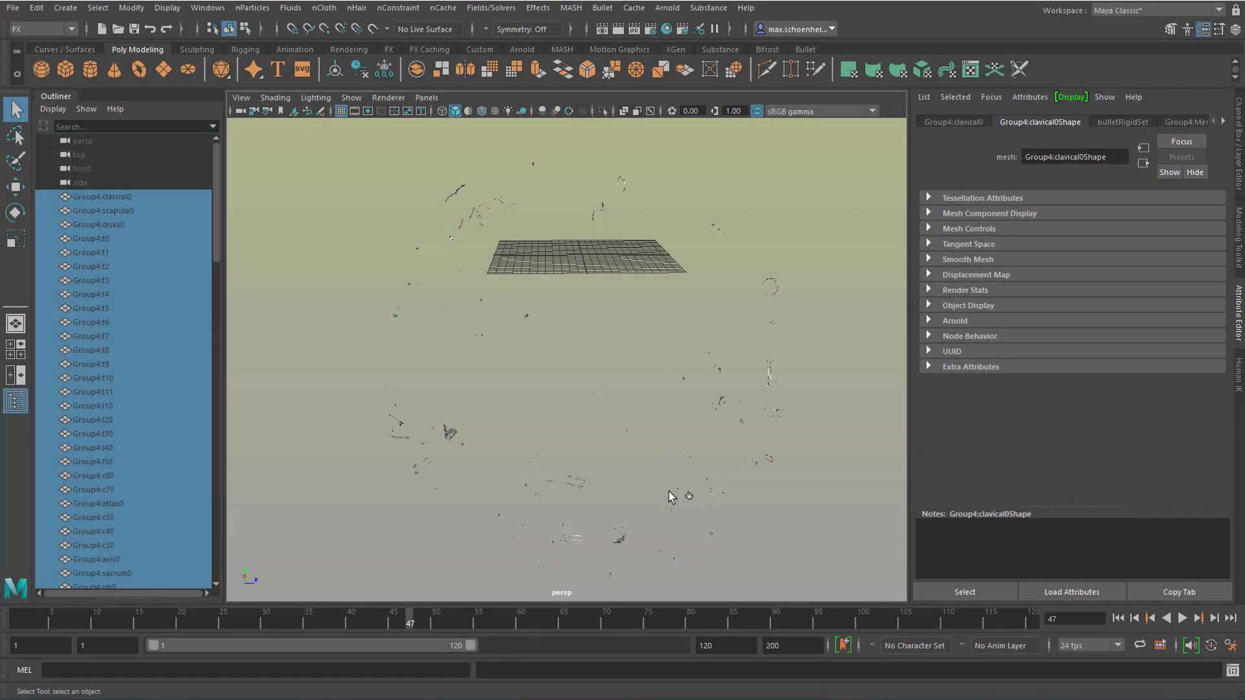
- Return to the first frame and advance the simulation frame by frame to examine how the bones move apart
{"action": "left_click", "coordinate": [1098, 621]}
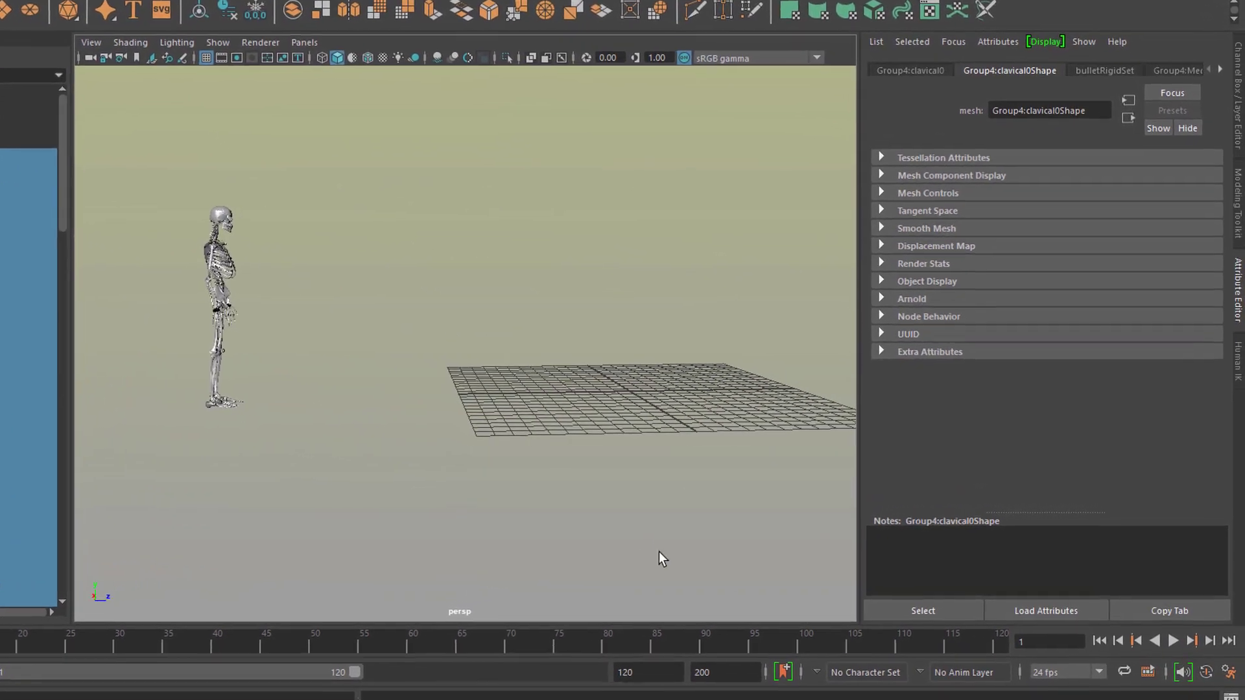
{"action": "left_click", "coordinate": [1207, 650]}
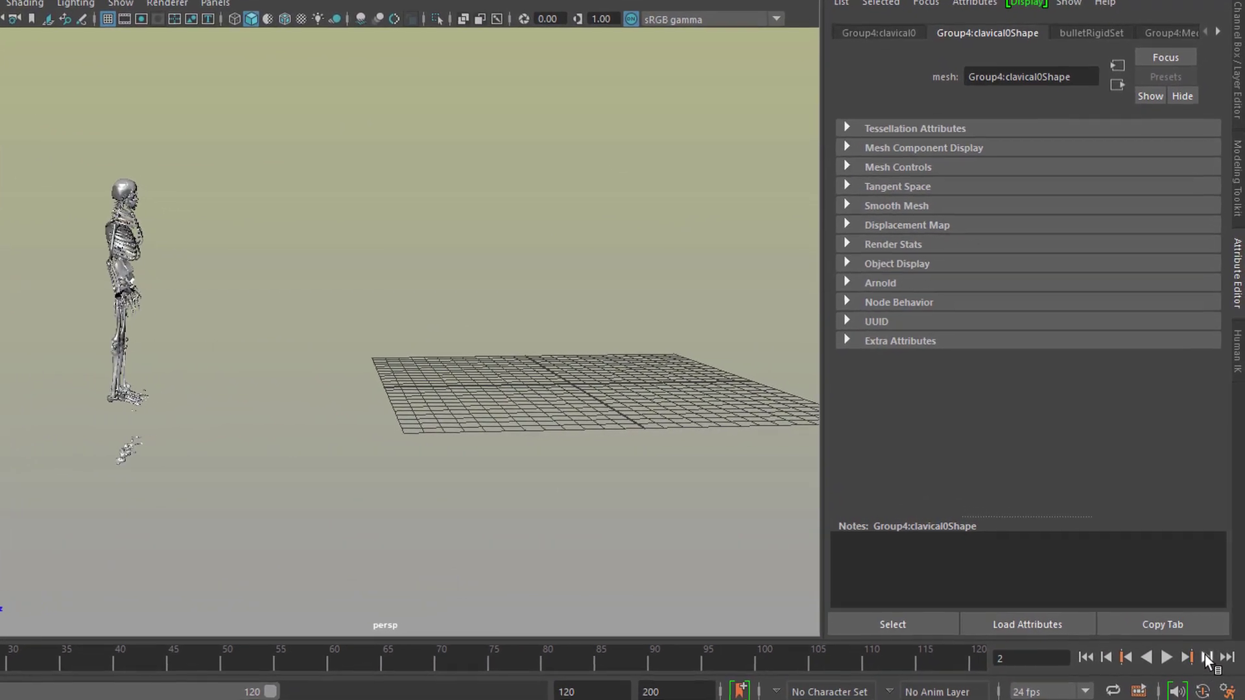
{"action": "middle_click_drag", "start_coordinate": [248, 386], "coordinate": [693, 468], "text": "alt"}
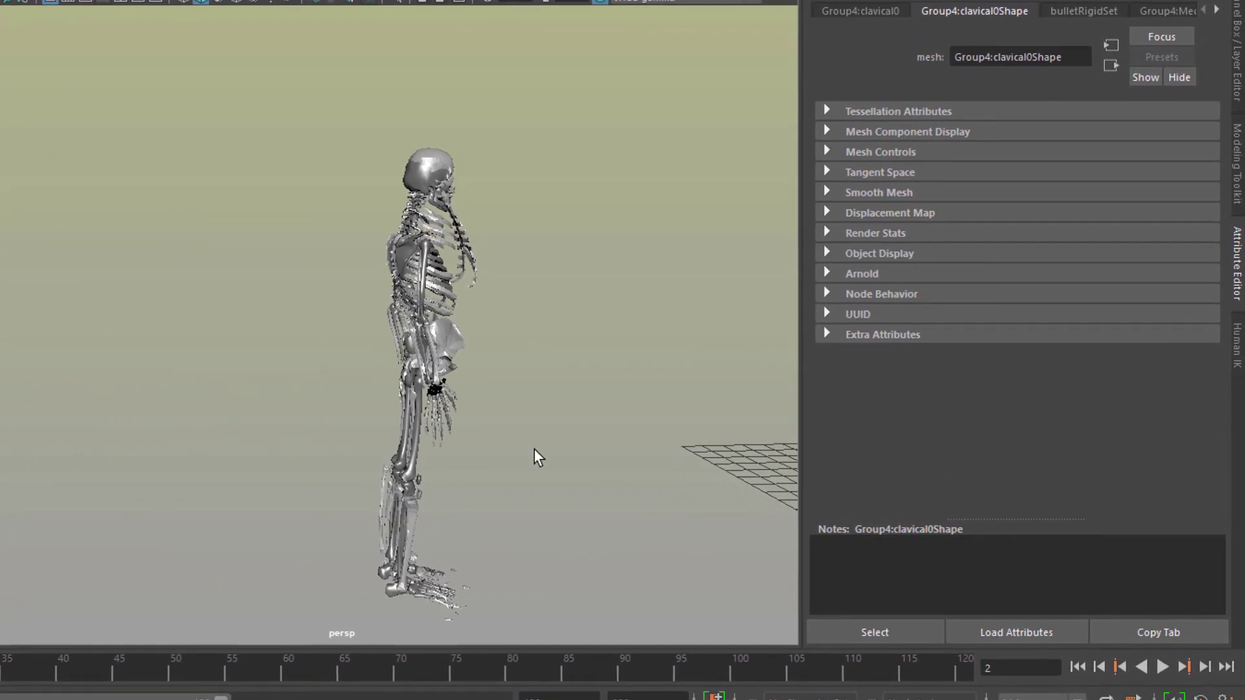
{"action": "right_click_drag", "start_coordinate": [534, 449], "coordinate": [704, 454], "text": "alt"}
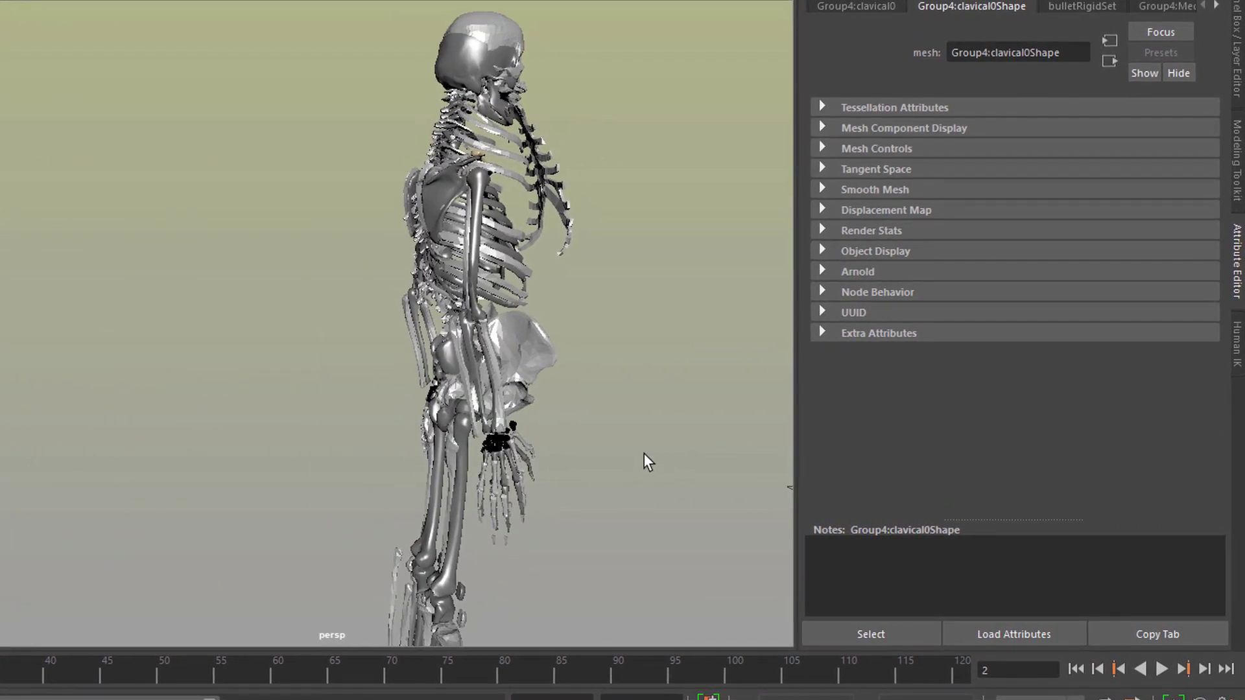
{"action": "left_click", "coordinate": [1205, 670]}
{"action": "right_click_drag", "start_coordinate": [361, 361], "coordinate": [192, 450], "text": "alt"}
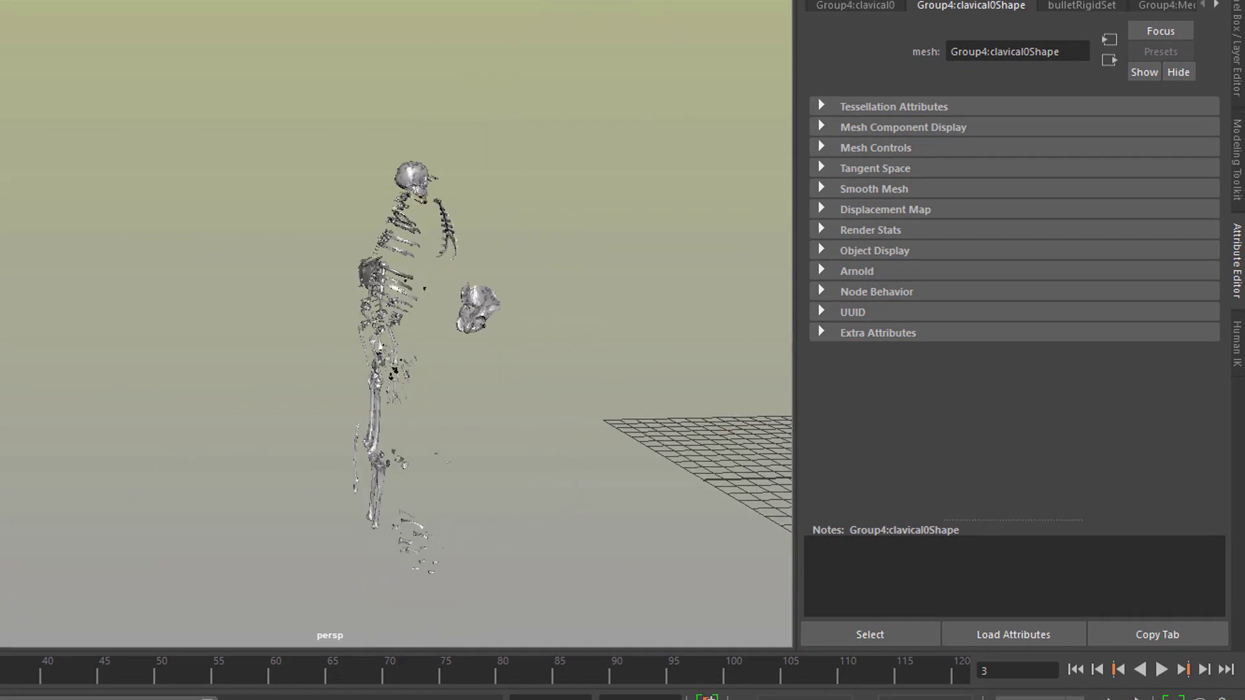
{"action": "left_click", "coordinate": [1204, 669]}
{"action": "left_click", "coordinate": [1204, 669]}
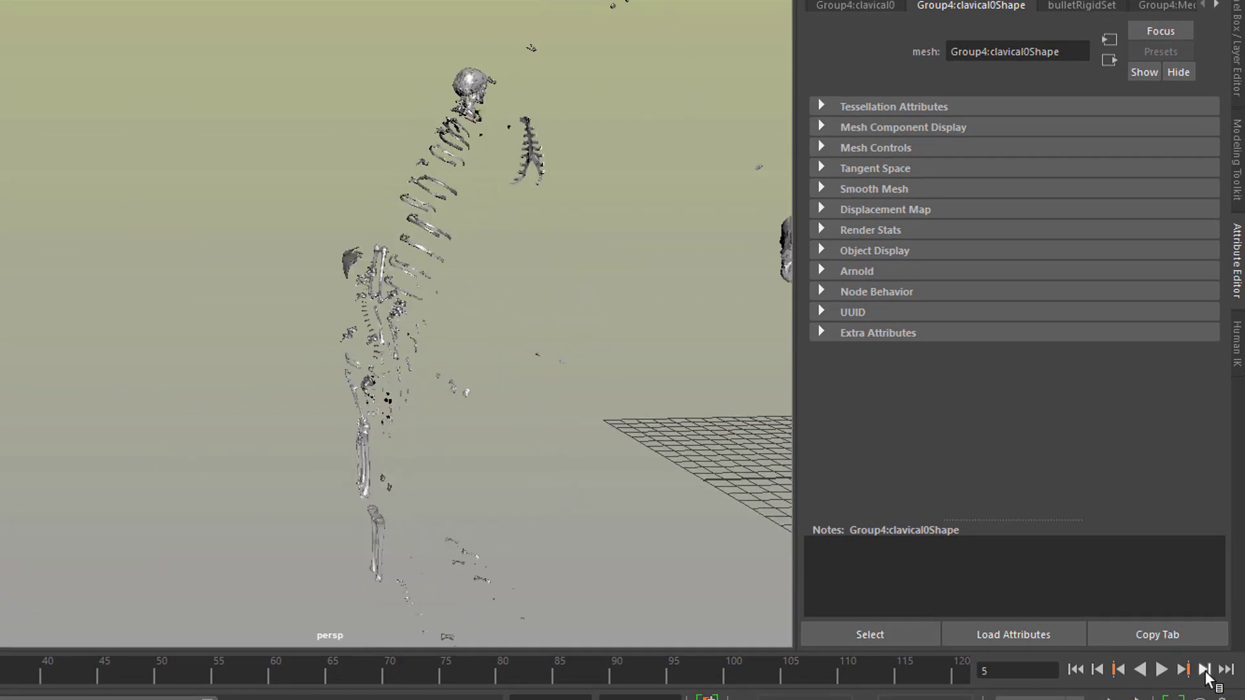
{"action": "left_click", "coordinate": [1204, 669]}
{"action": "left_click", "coordinate": [1204, 669]}
{"action": "left_click_drag", "start_coordinate": [599, 457], "coordinate": [245, 495], "text": "alt"}
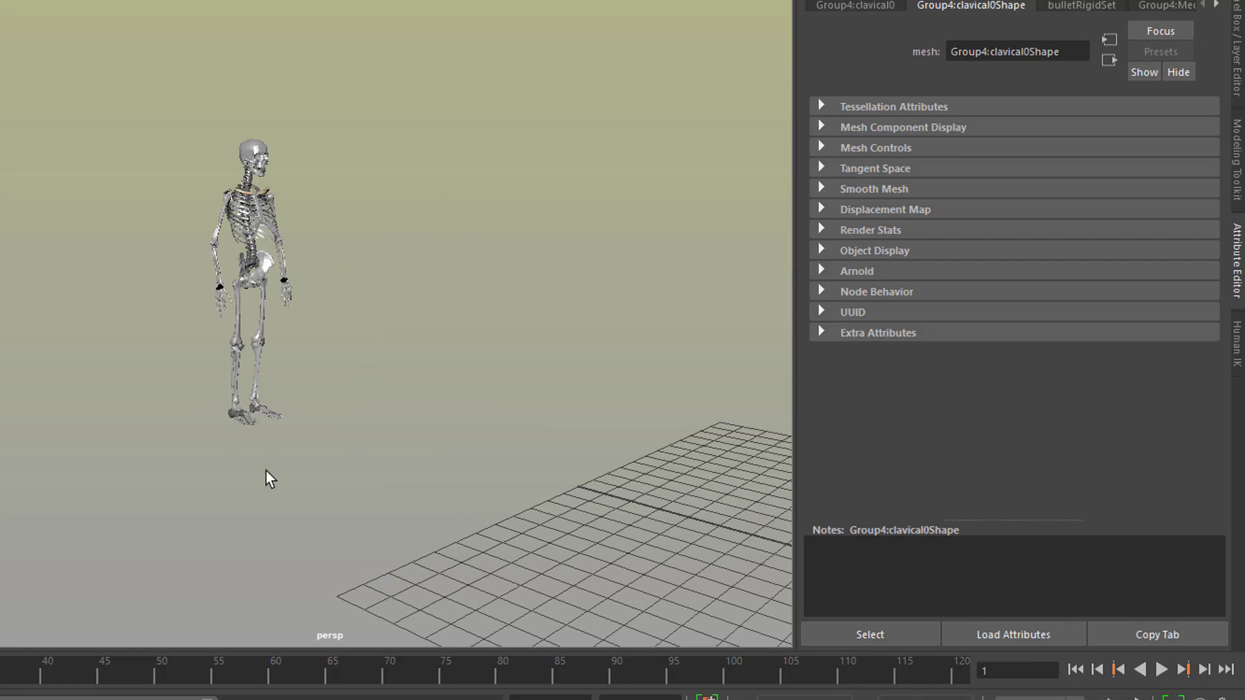
- Select bulletSolver1 and set the rigid set initial state's Collision Shape Type to hull
{"action": "right_click_drag", "start_coordinate": [171, 426], "coordinate": [544, 397], "text": "alt"}
{"action": "middle_click_drag", "start_coordinate": [428, 324], "coordinate": [524, 567], "text": "alt"}
{"action": "right_click_drag", "start_coordinate": [261, 465], "coordinate": [405, 457], "text": "alt"}
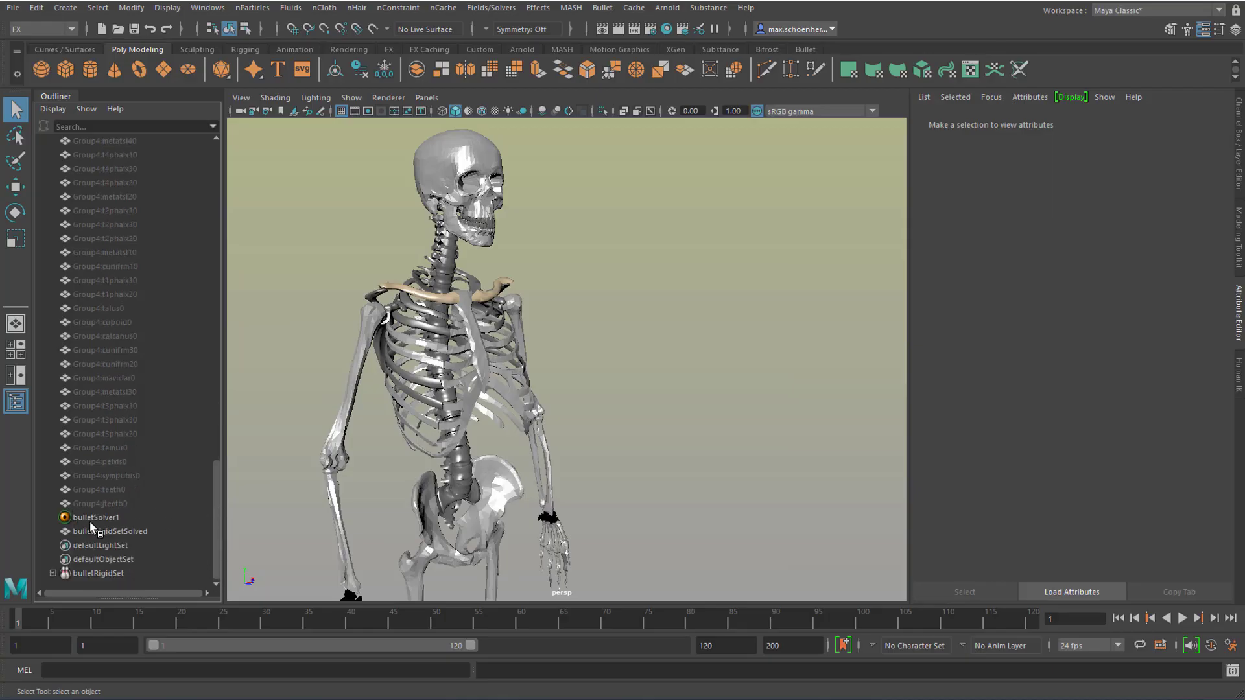
{"action": "left_click", "coordinate": [102, 519]}
{"action": "left_click", "coordinate": [1118, 121]}
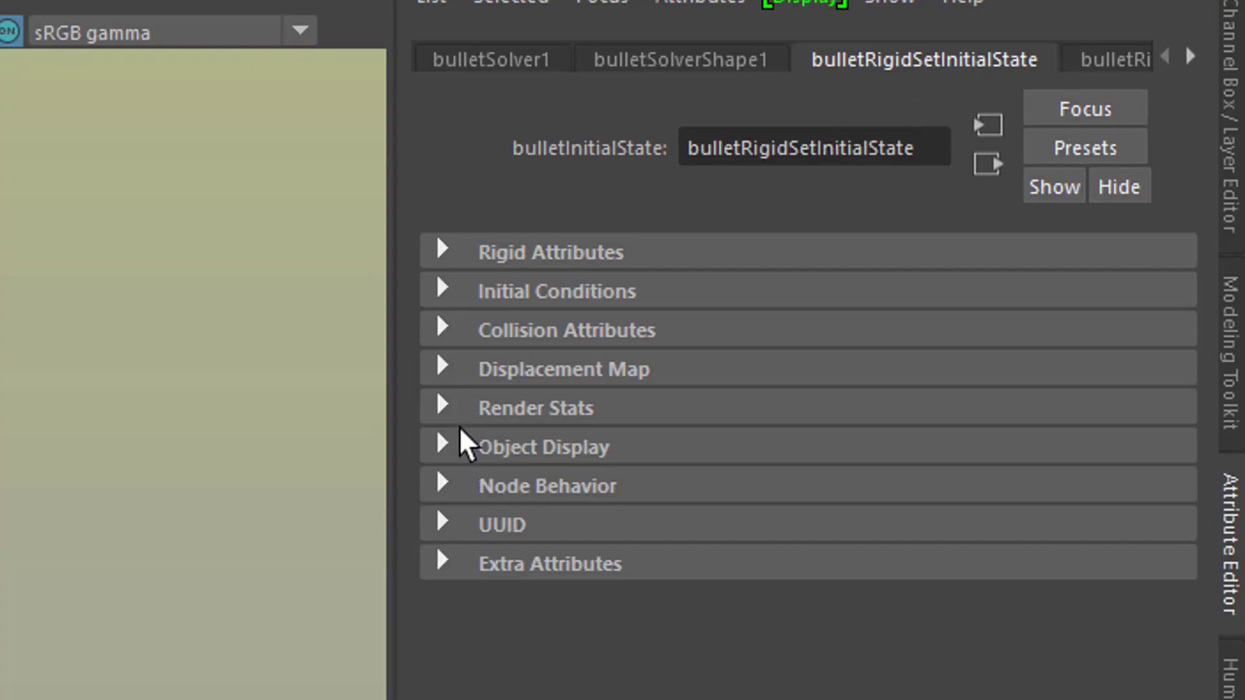
{"action": "left_click", "coordinate": [444, 332]}
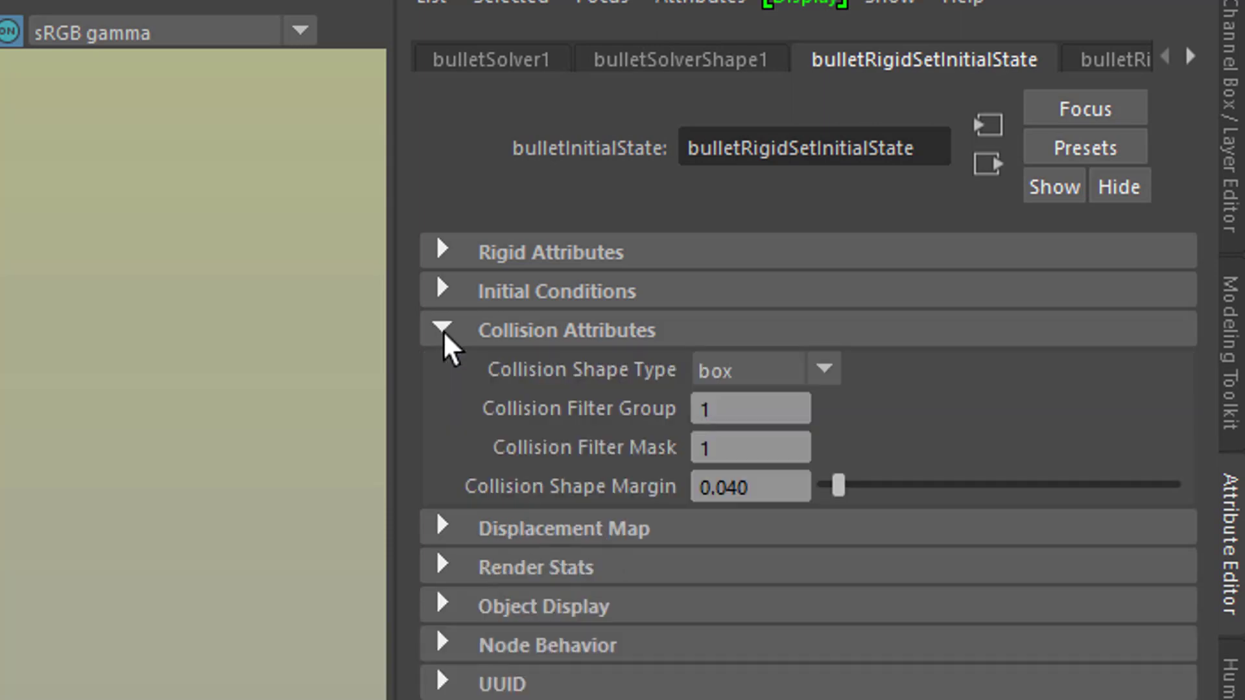
{"action": "left_click", "coordinate": [822, 373]}
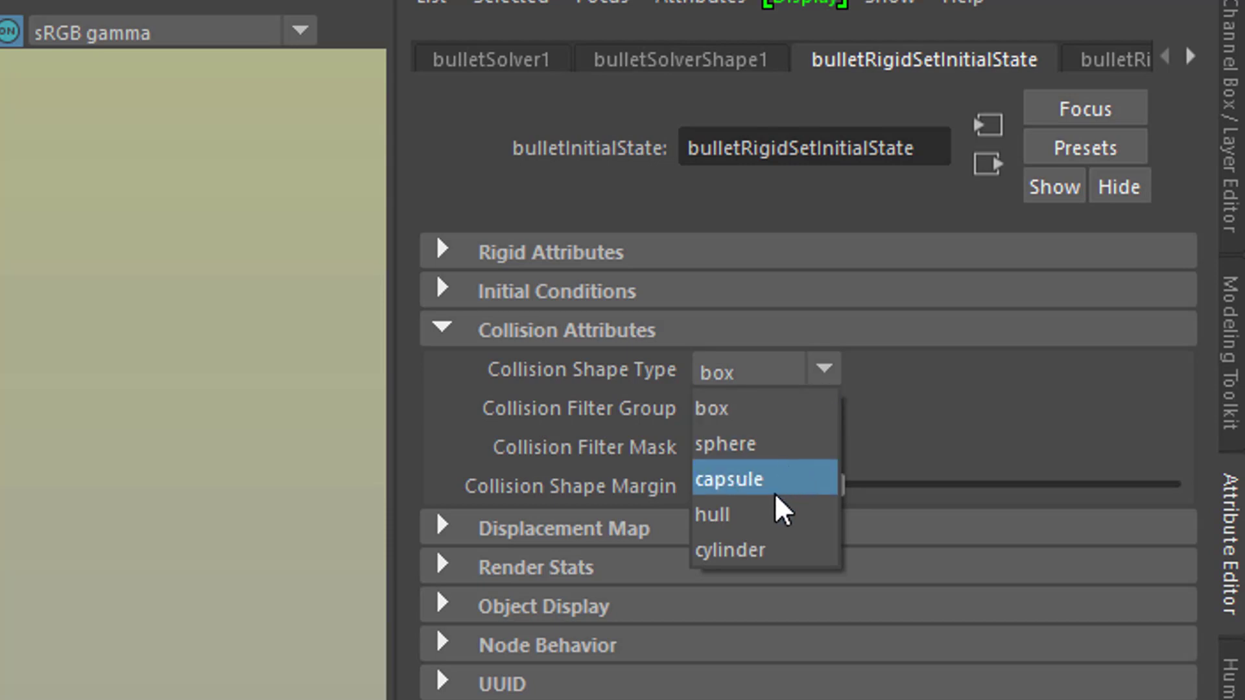
{"action": "left_click", "coordinate": [769, 516]}
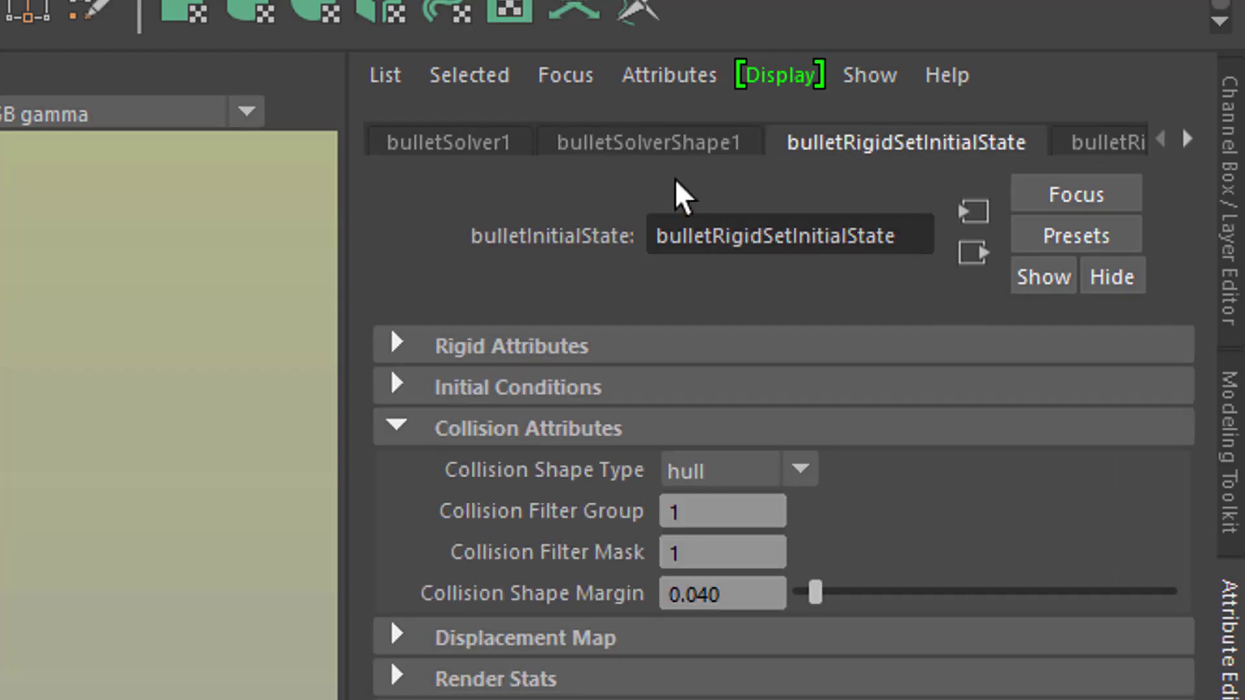
- Enable the Bullet solver's Ground Plane and play the simulation to test how the hull-shaped bones land on it
{"action": "left_click", "coordinate": [668, 155]}
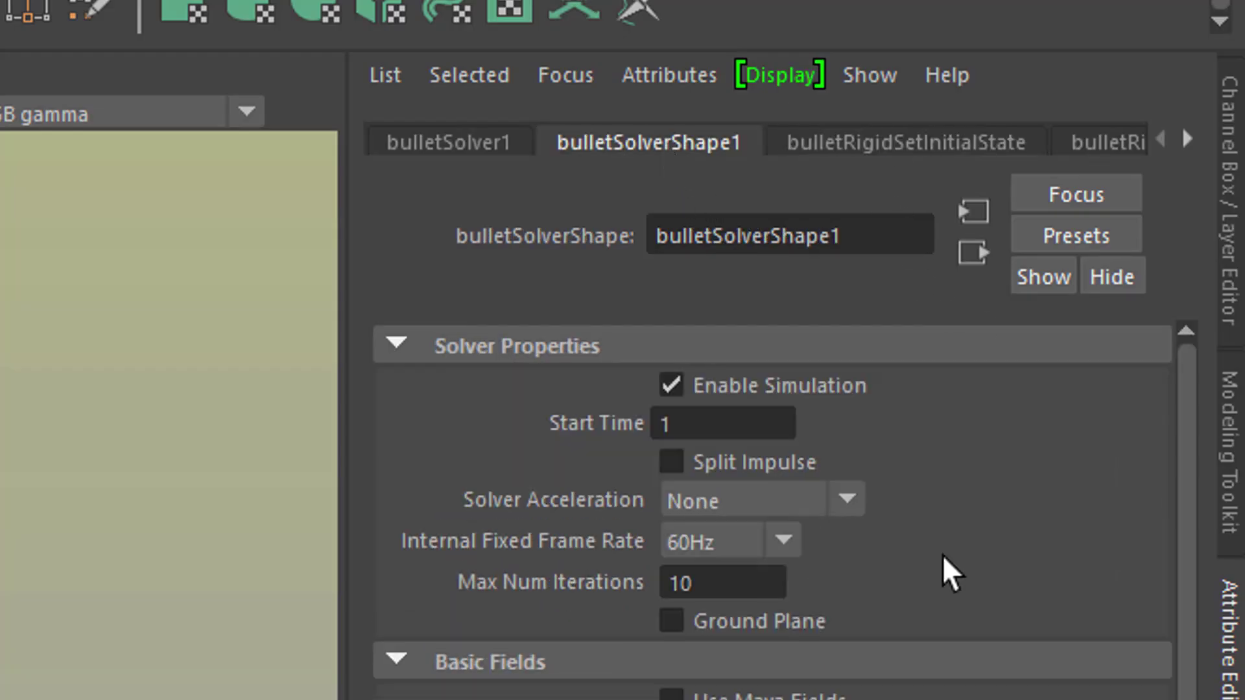
{"action": "left_click", "coordinate": [673, 624]}
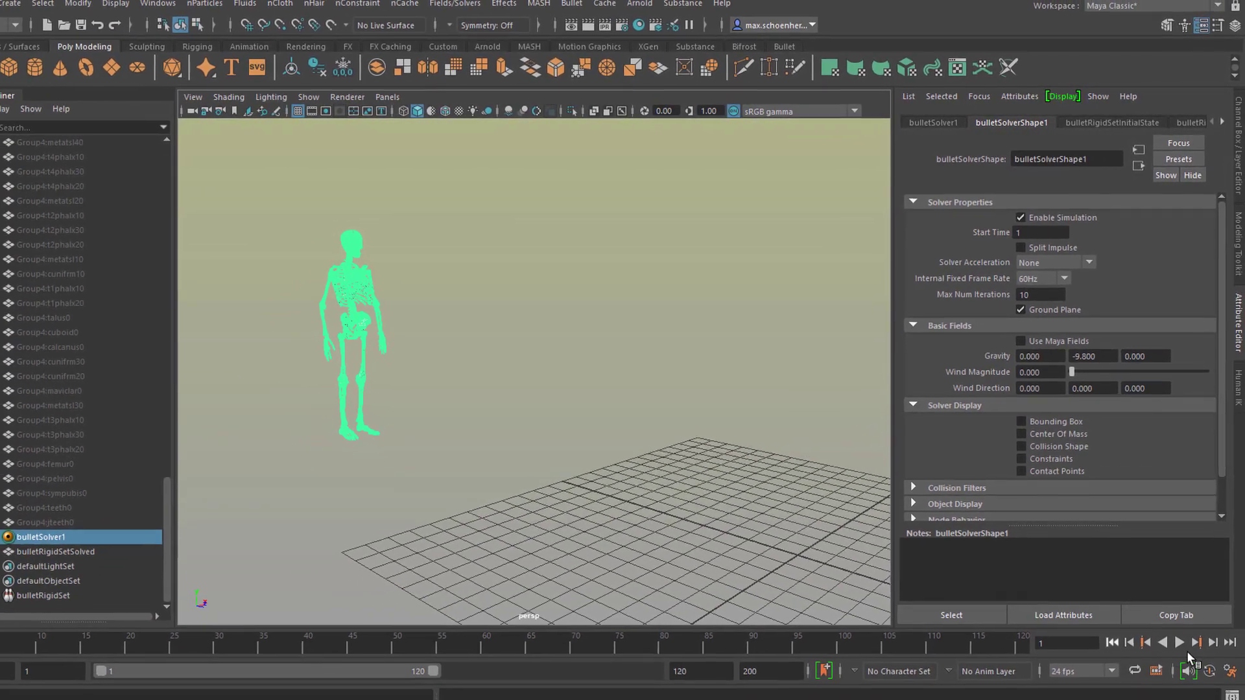
{"action": "left_click", "coordinate": [1181, 619]}
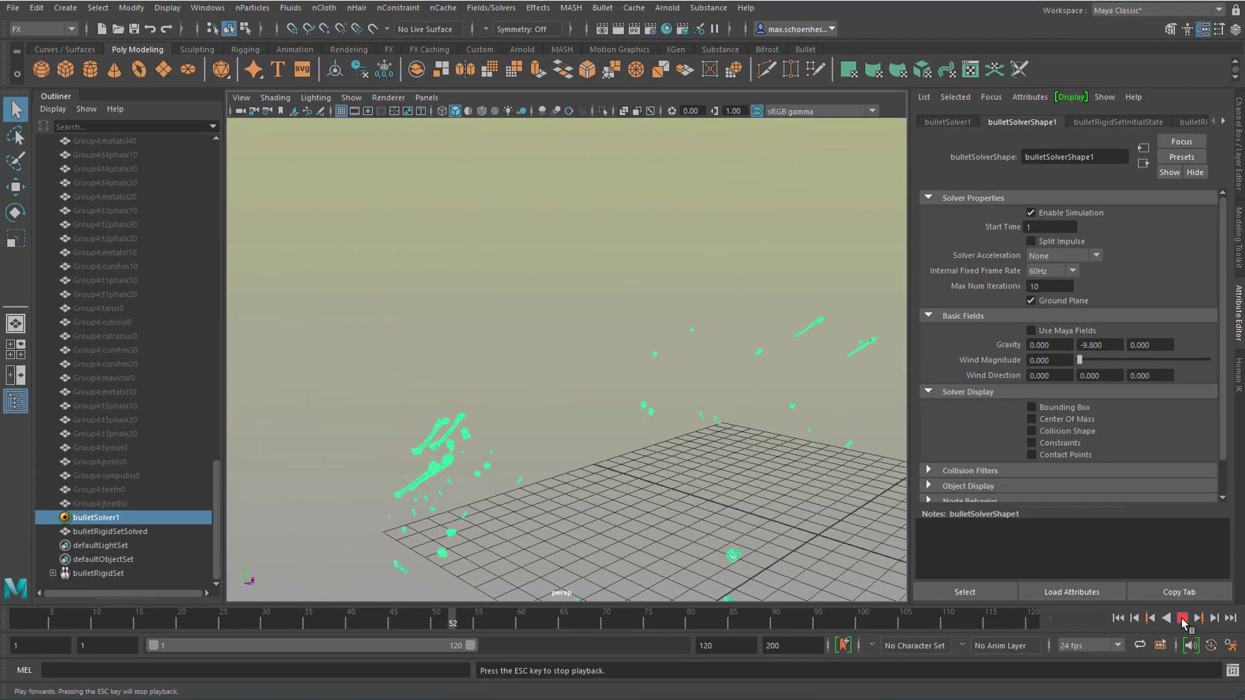
{"action": "left_click", "coordinate": [1182, 619]}
{"action": "right_click_drag", "start_coordinate": [750, 496], "coordinate": [618, 486], "text": "alt"}
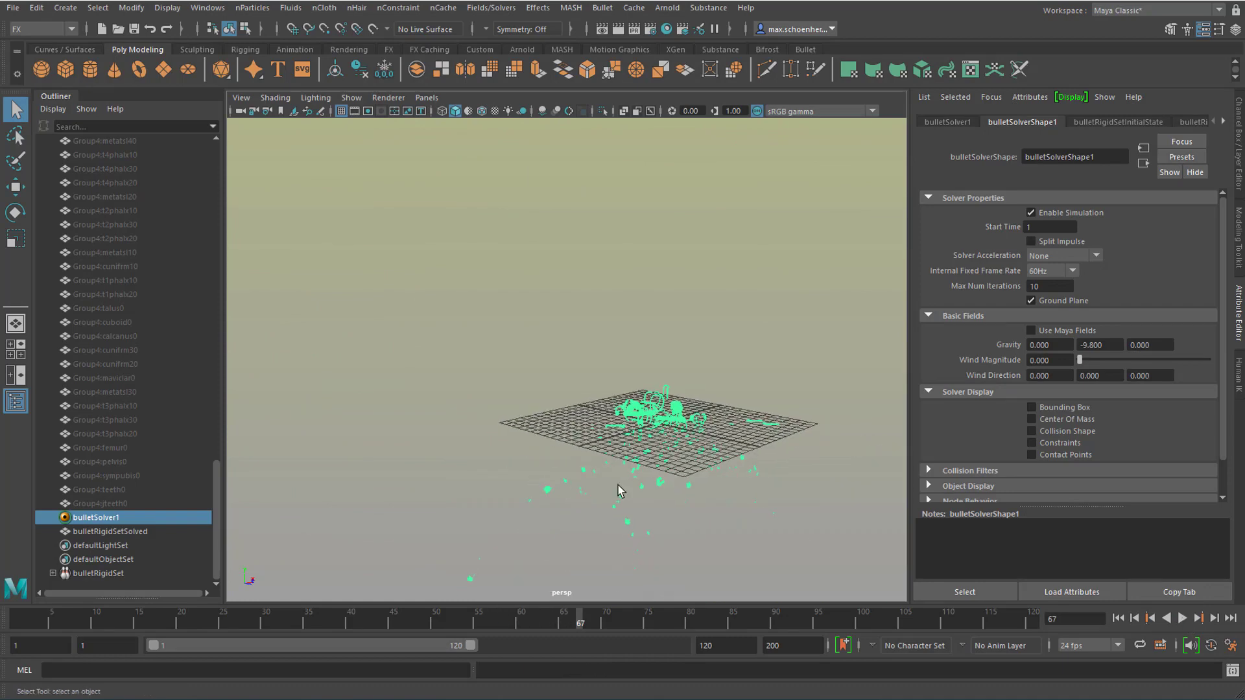
{"action": "middle_click_drag", "start_coordinate": [651, 459], "coordinate": [565, 416], "text": "alt"}
{"action": "right_click_drag", "start_coordinate": [583, 455], "coordinate": [738, 473], "text": "alt"}
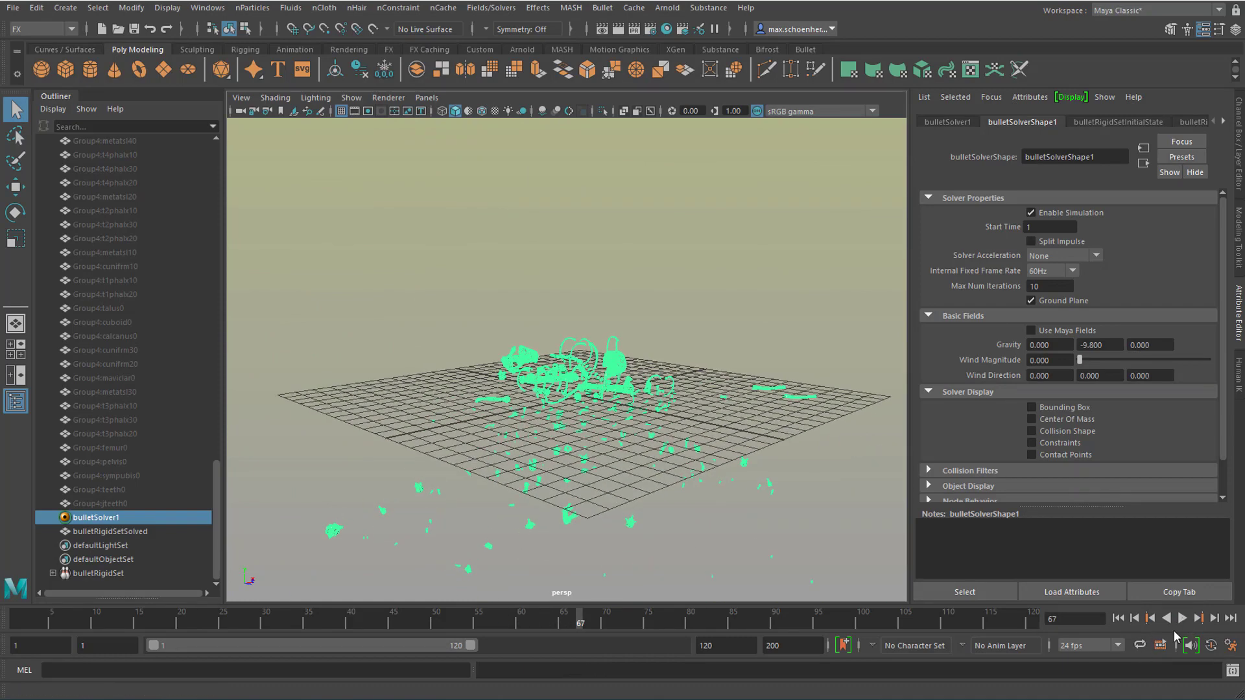
{"action": "left_click", "coordinate": [1182, 619]}
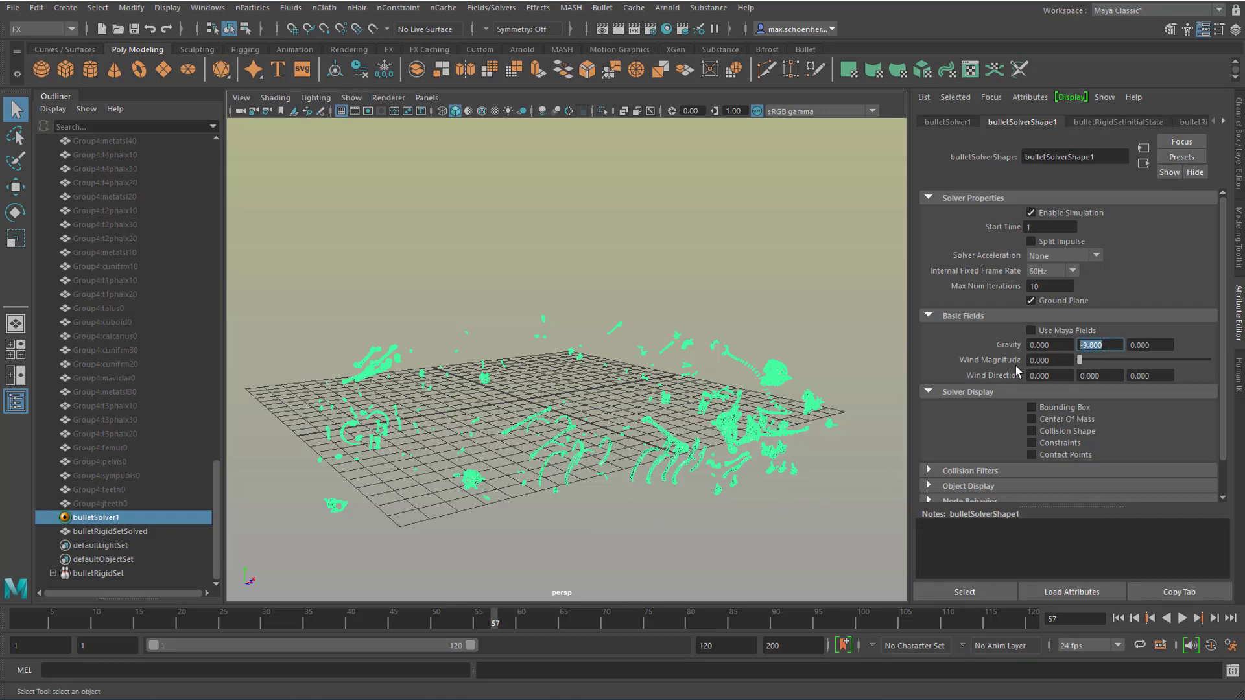
- Replay the skeleton simulation and inspect the bones around the grid from several angles at frame 38
{"action": "left_click", "coordinate": [1164, 621]}
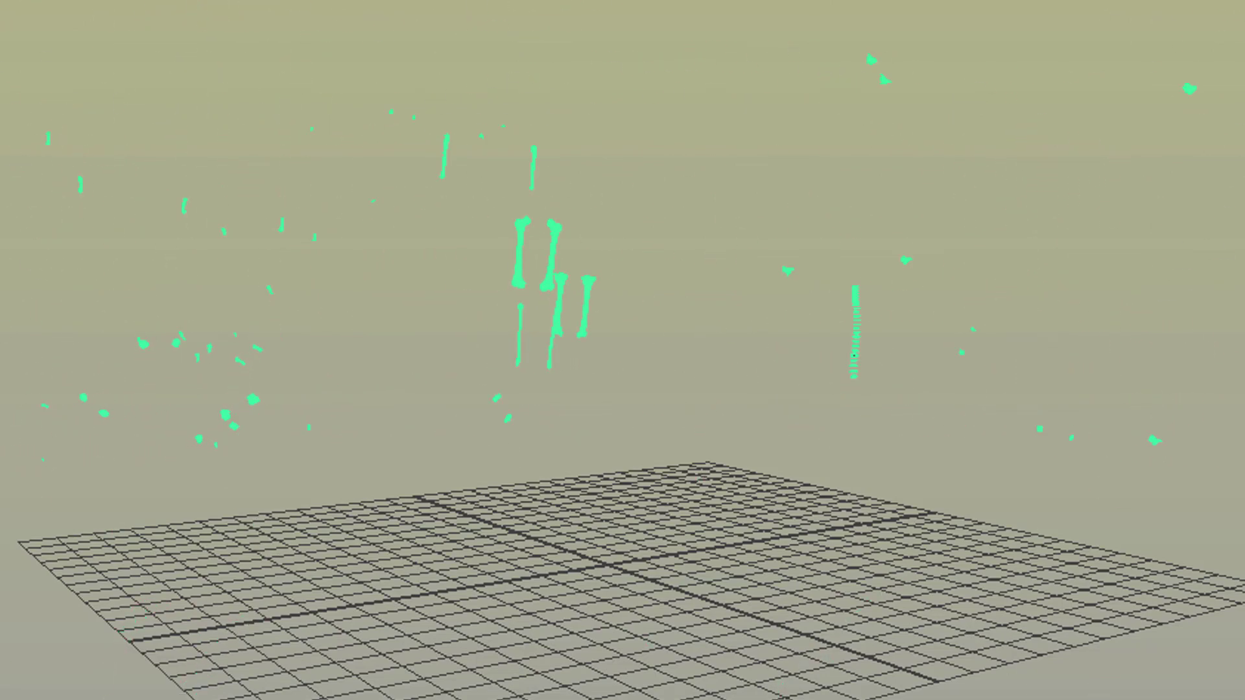
{"action": "right_click_drag", "start_coordinate": [925, 546], "coordinate": [467, 614], "text": "alt"}
{"action": "left_click_drag", "start_coordinate": [467, 615], "coordinate": [695, 631], "text": "alt"}
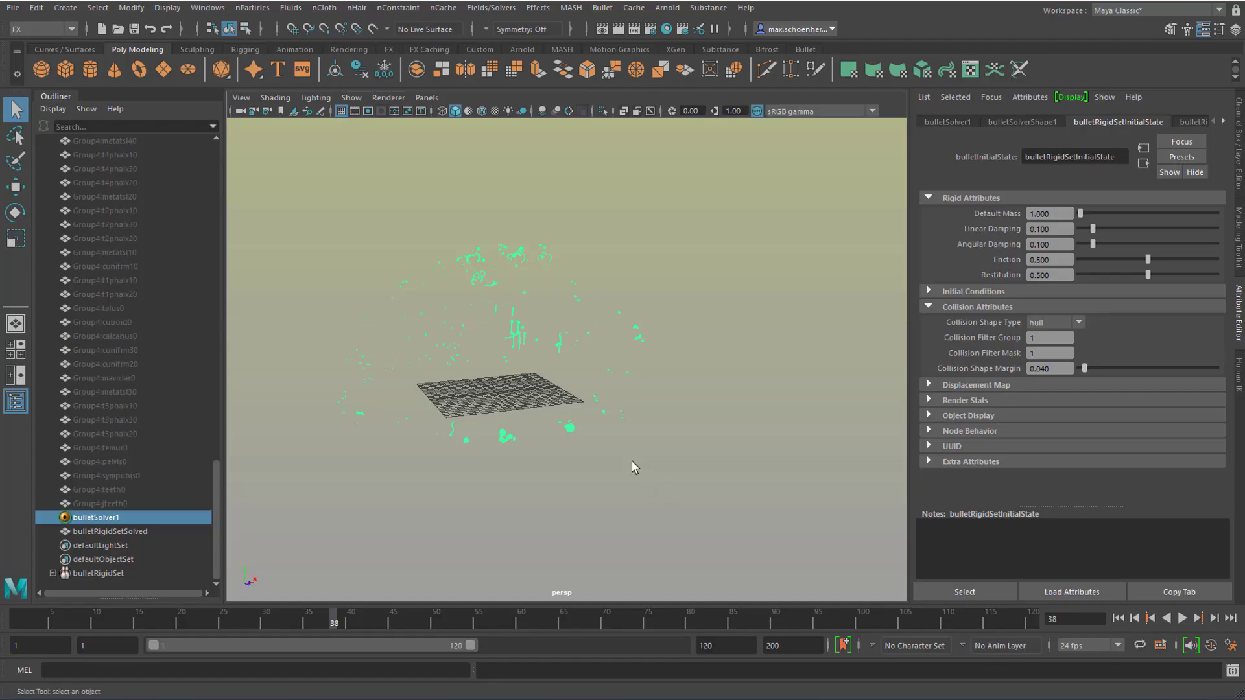
{"action": "right_click_drag", "start_coordinate": [632, 463], "coordinate": [648, 459], "text": "alt"}
{"action": "left_click_drag", "start_coordinate": [647, 458], "coordinate": [747, 439], "text": "alt"}
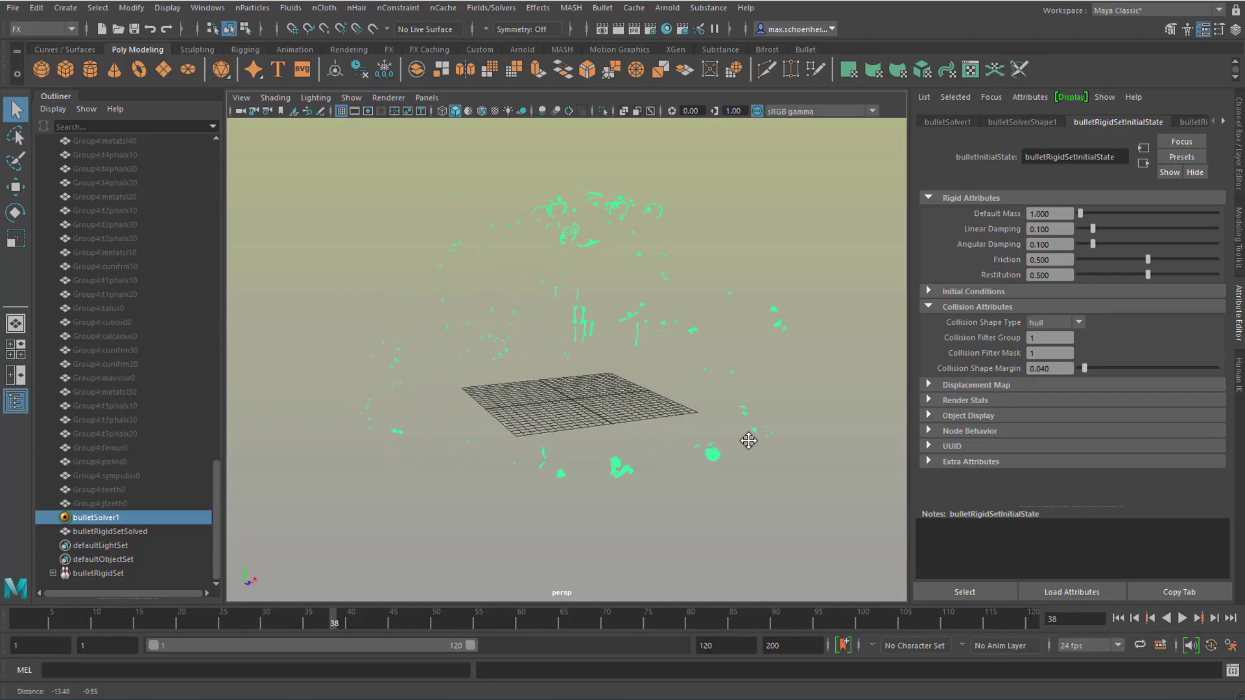
{"action": "right_click_drag", "start_coordinate": [706, 446], "coordinate": [735, 449], "text": "alt"}
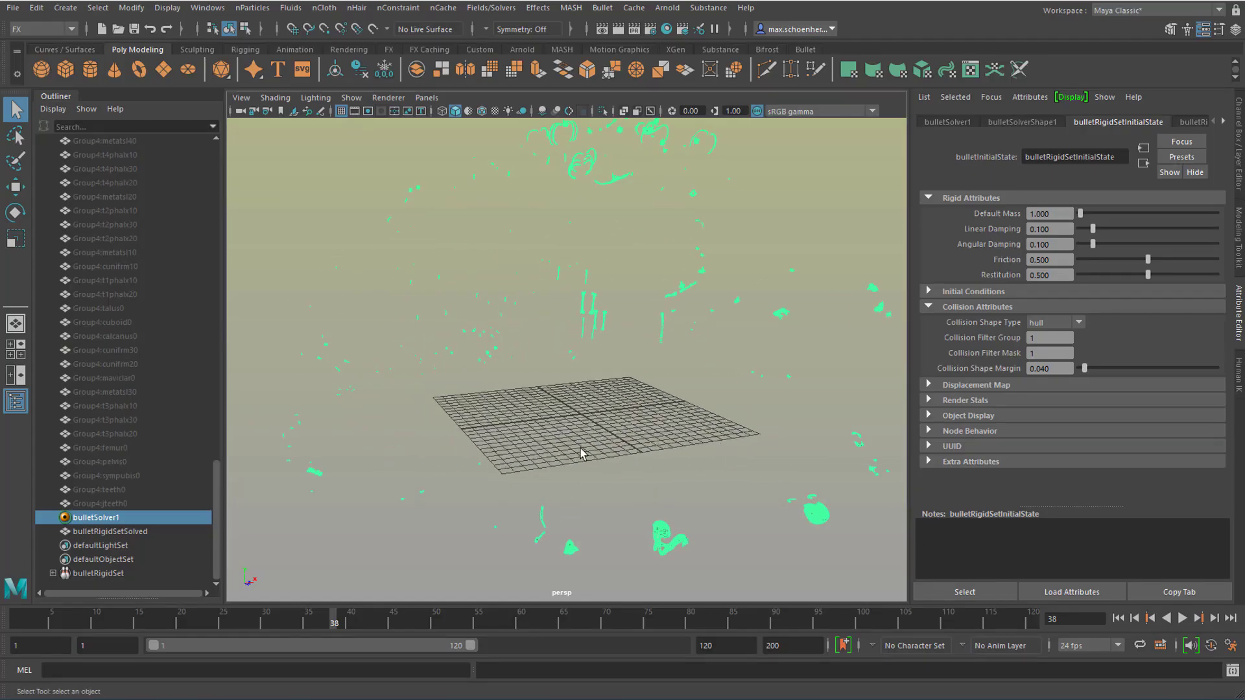